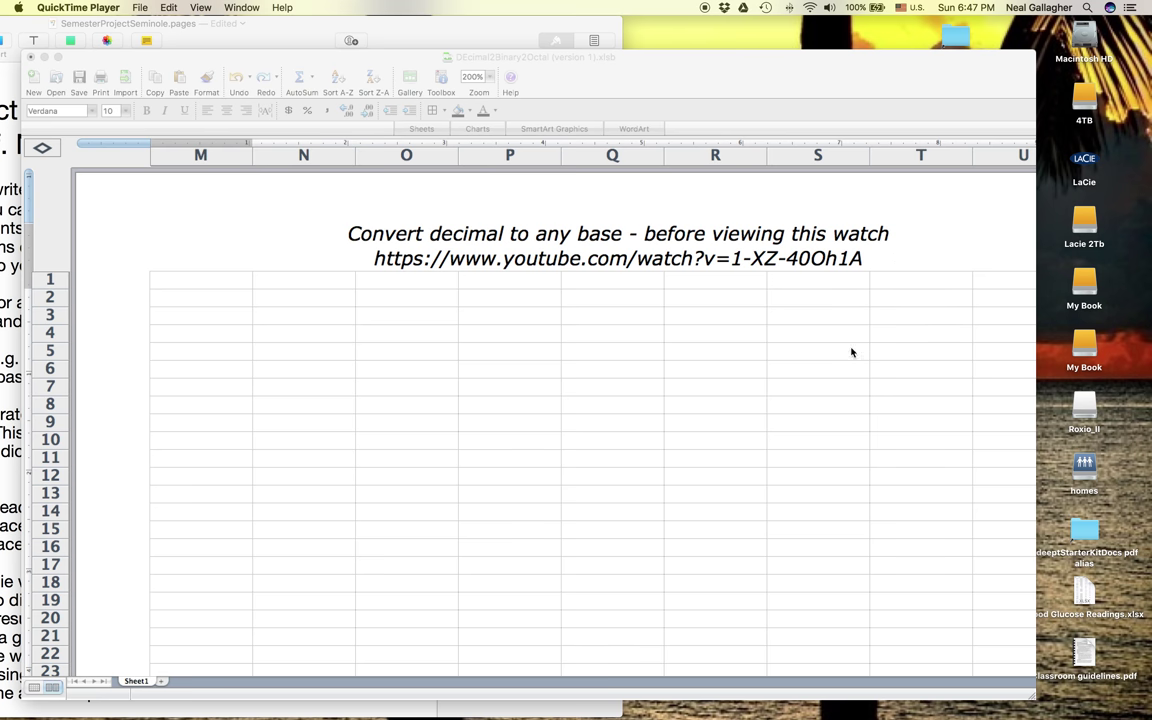
# Enter the label 'Integer decimal' in cell M1, replacing the stray 10
pyautogui.click(204, 285)
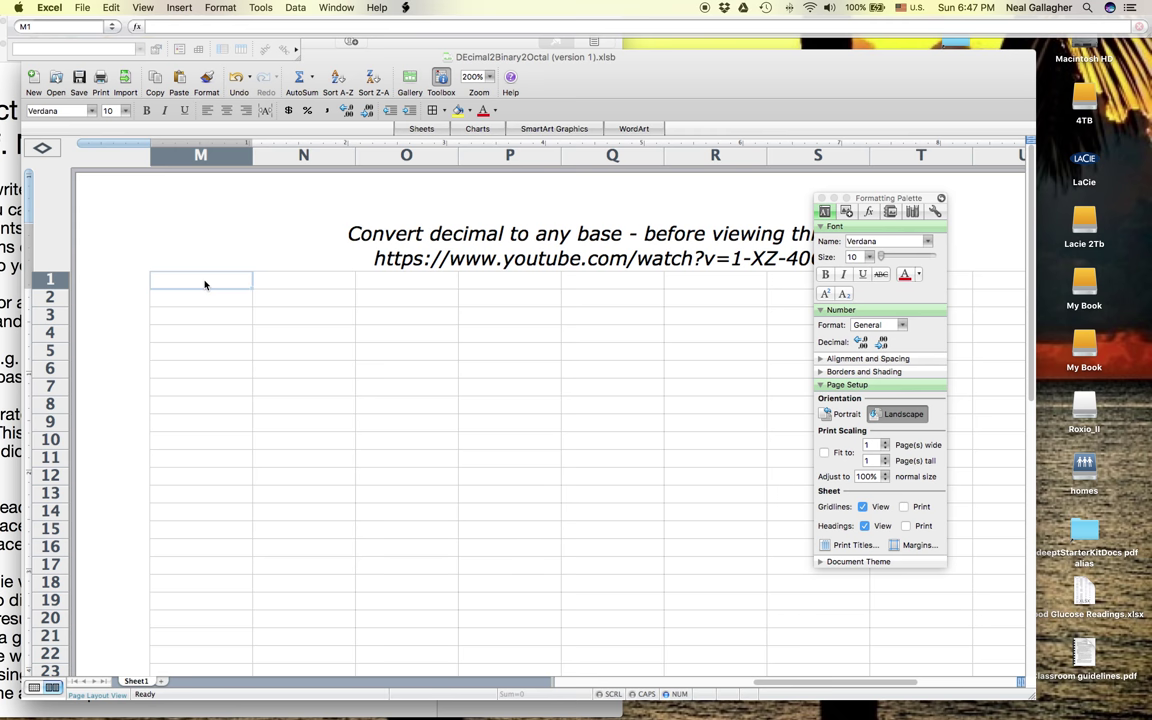
pyautogui.write('10')
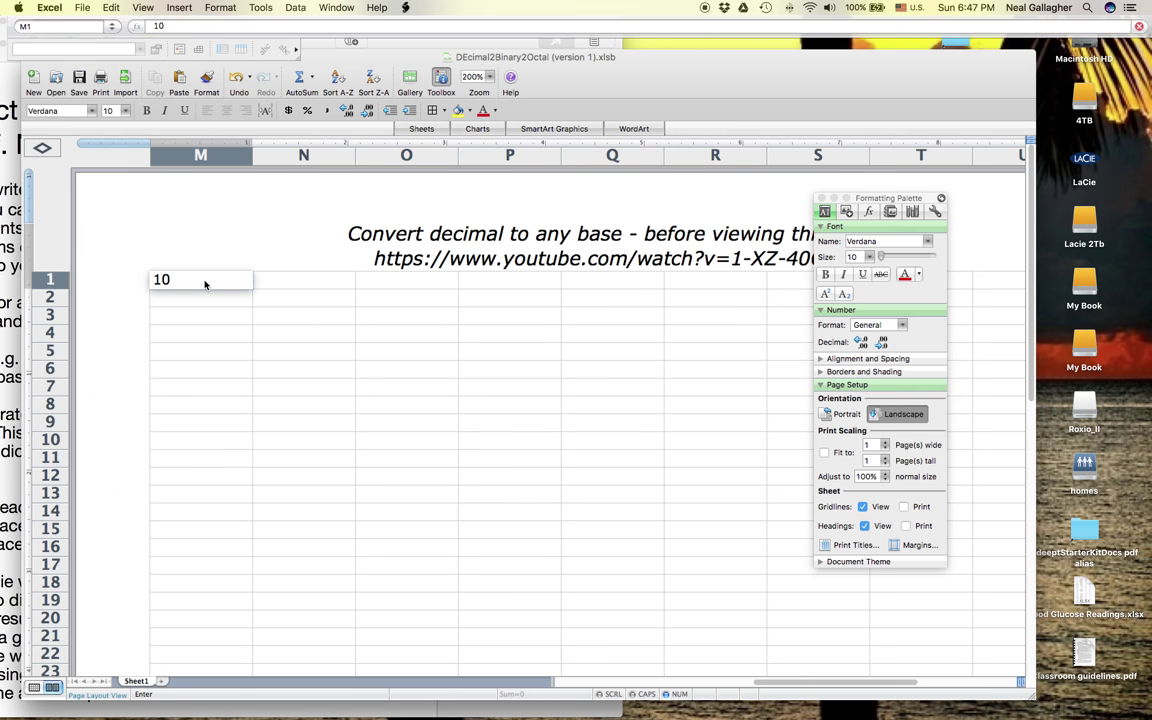
pyautogui.press('Return')
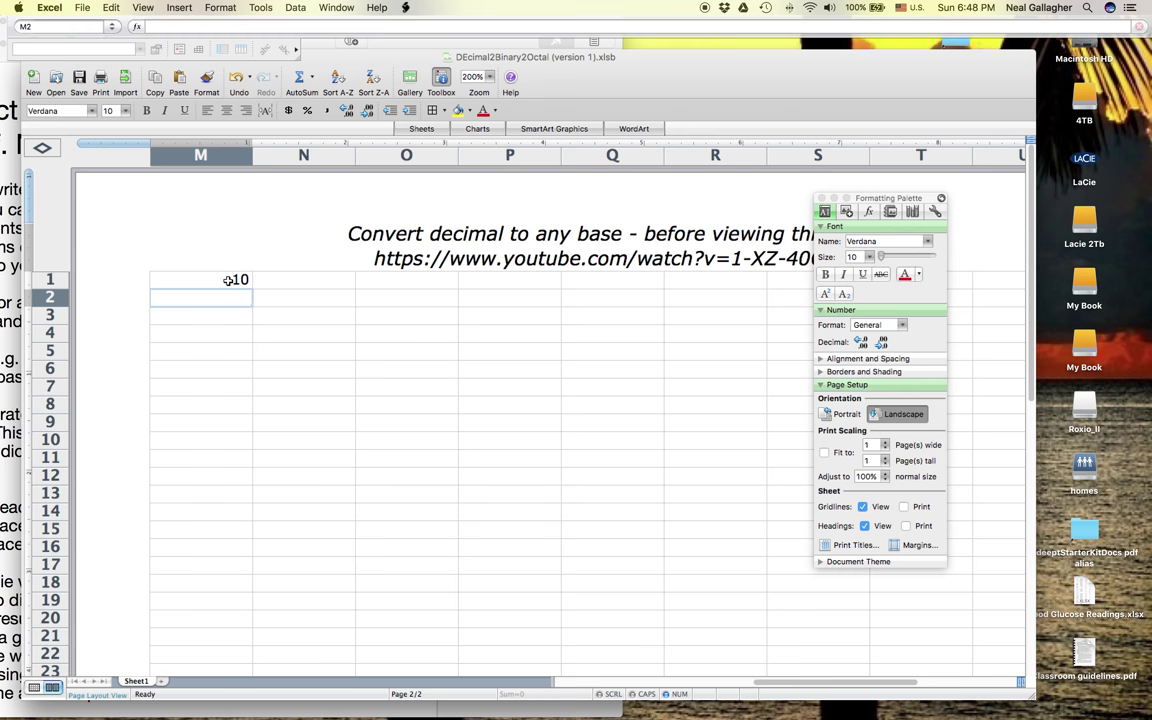
pyautogui.click(228, 280)
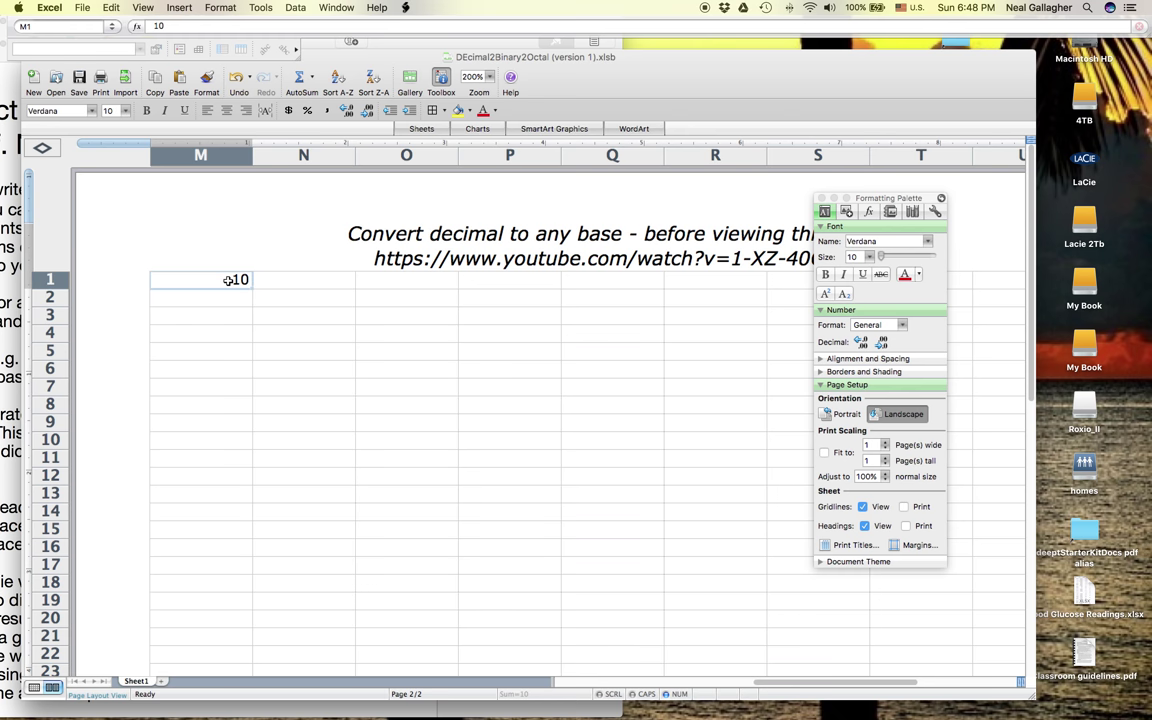
pyautogui.write('Int')
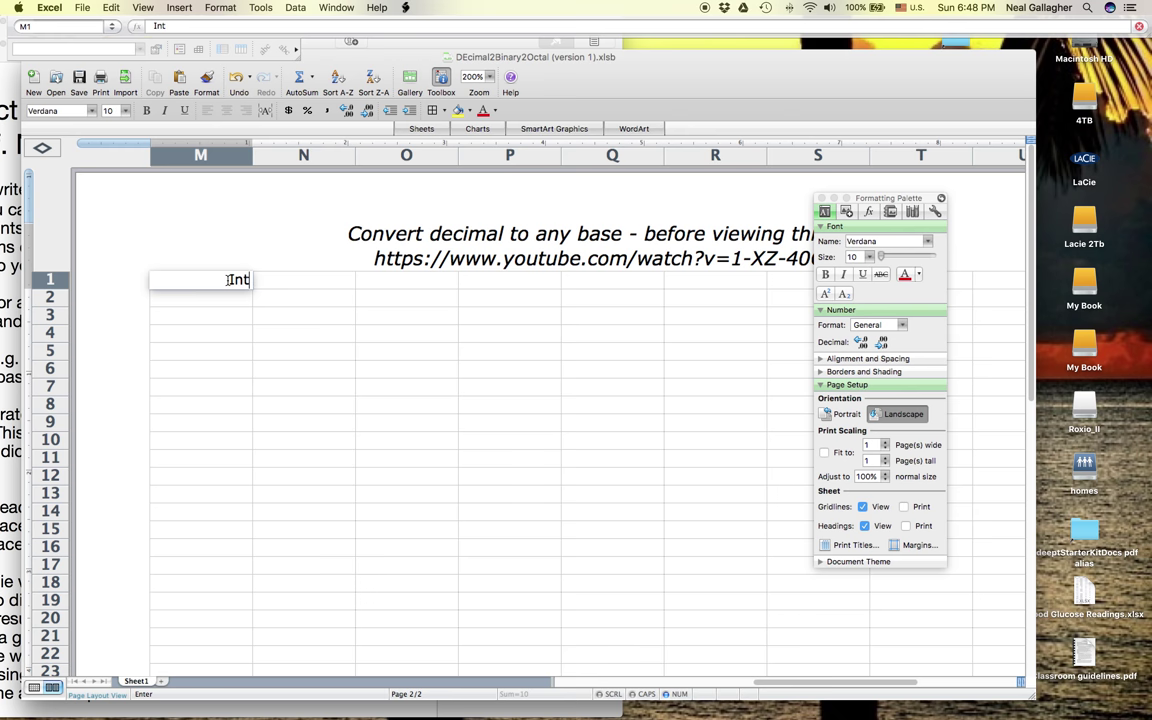
pyautogui.write('eger dec')
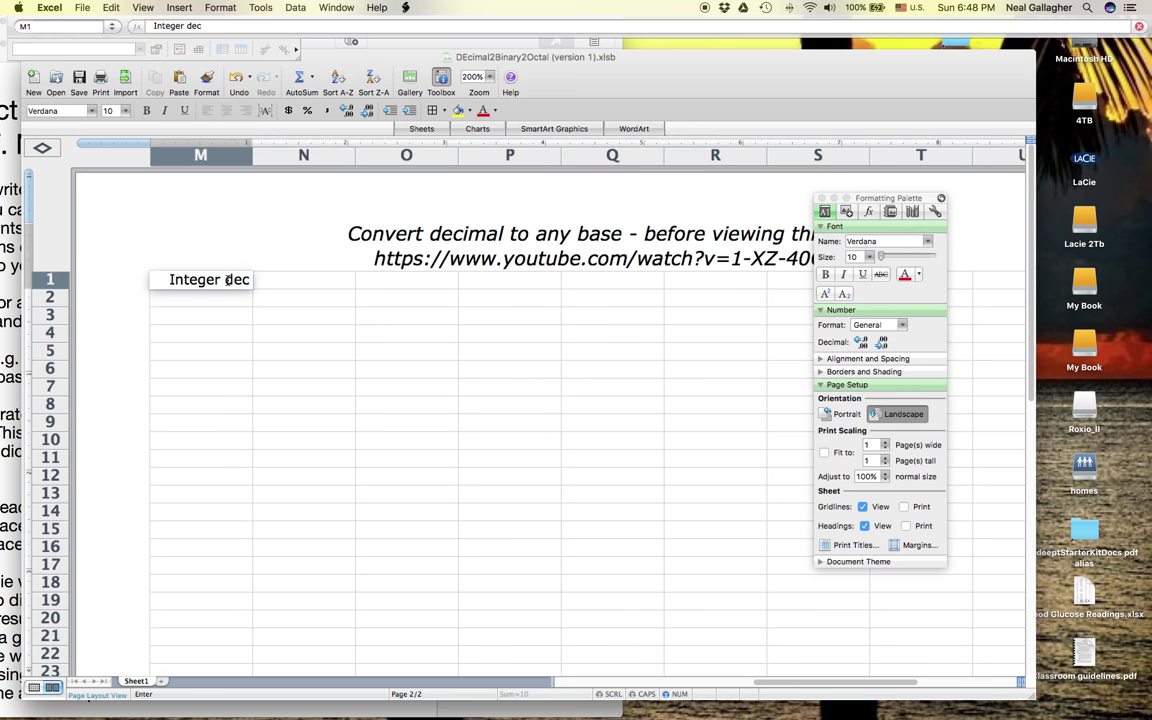
pyautogui.write('imal')
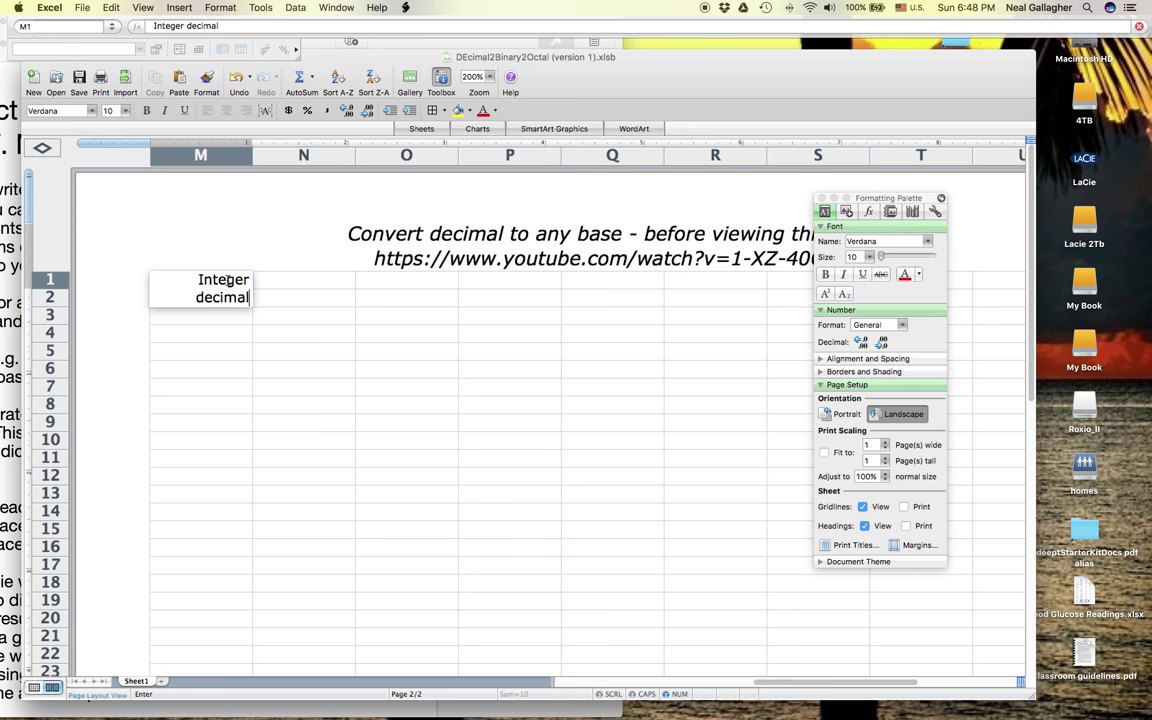
pyautogui.click(233, 298)
pyautogui.press('Left')
pyautogui.press('Left')
pyautogui.press('Left')
pyautogui.press('Left')
pyautogui.press('Left')
pyautogui.press('Left')
pyautogui.press('Left')
pyautogui.press('Left')
pyautogui.press('Left')
pyautogui.press('Left')
pyautogui.press('Left')
pyautogui.click(310, 287)
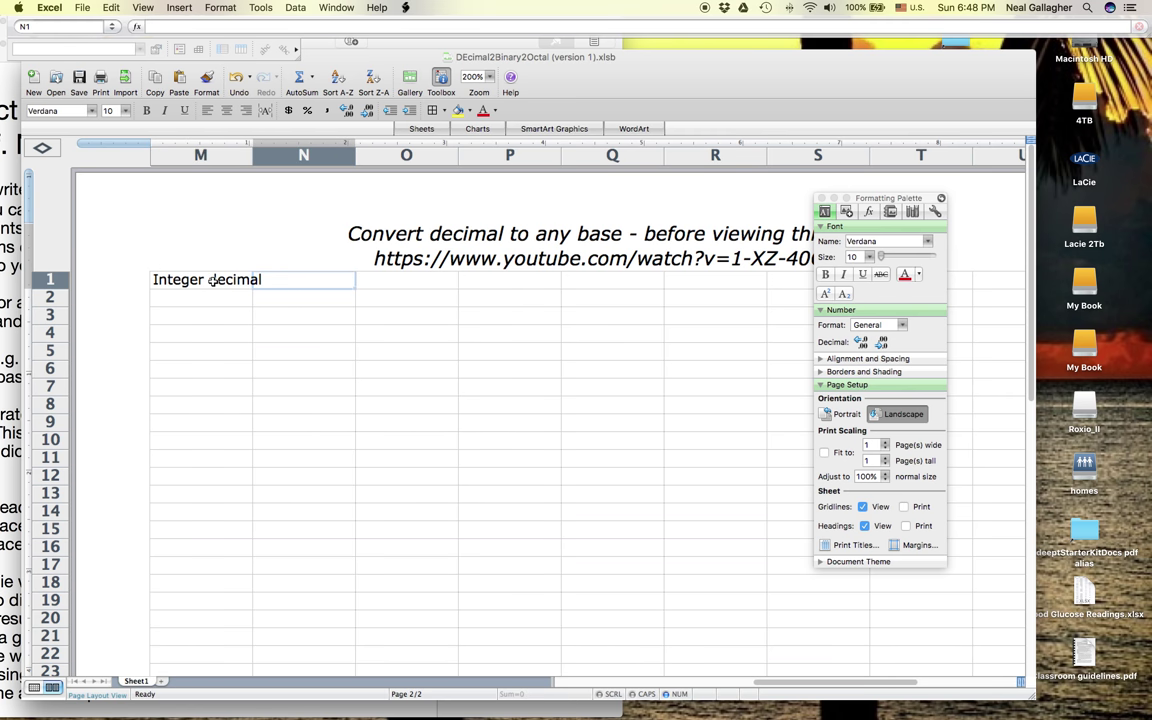
pyautogui.hscroll(3, 212, 280)
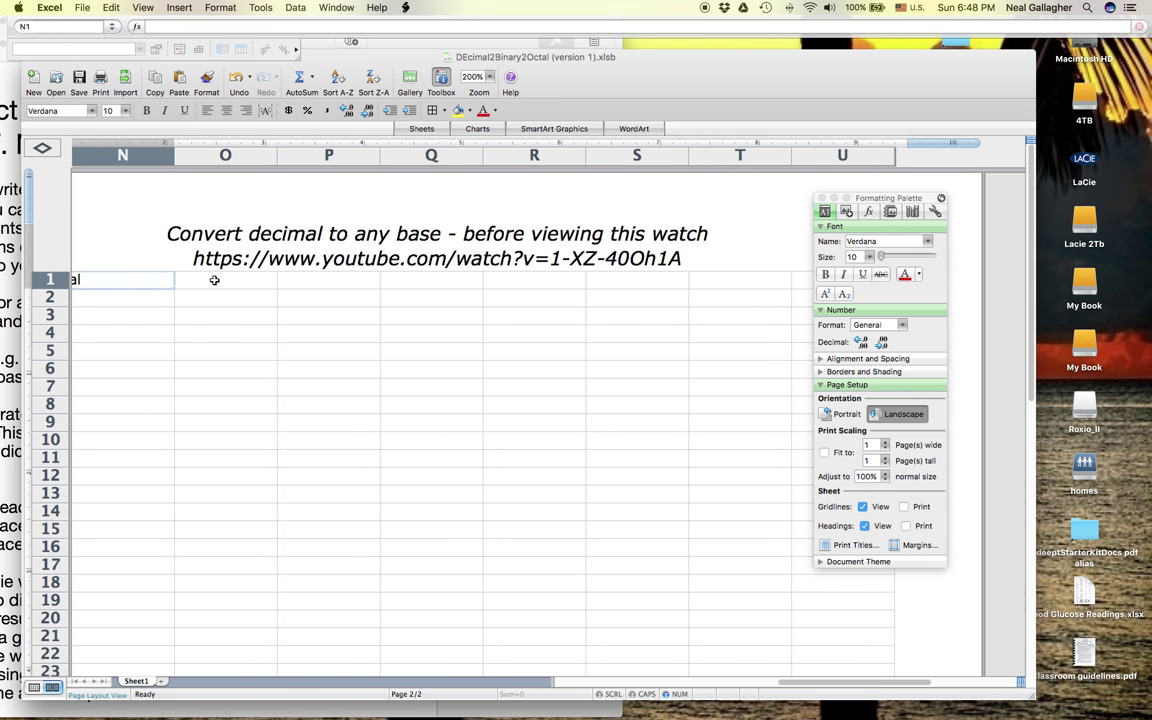
pyautogui.hscroll(-5, 218, 288)
pyautogui.hscroll(-5, 222, 290)
pyautogui.hscroll(3, 203, 281)
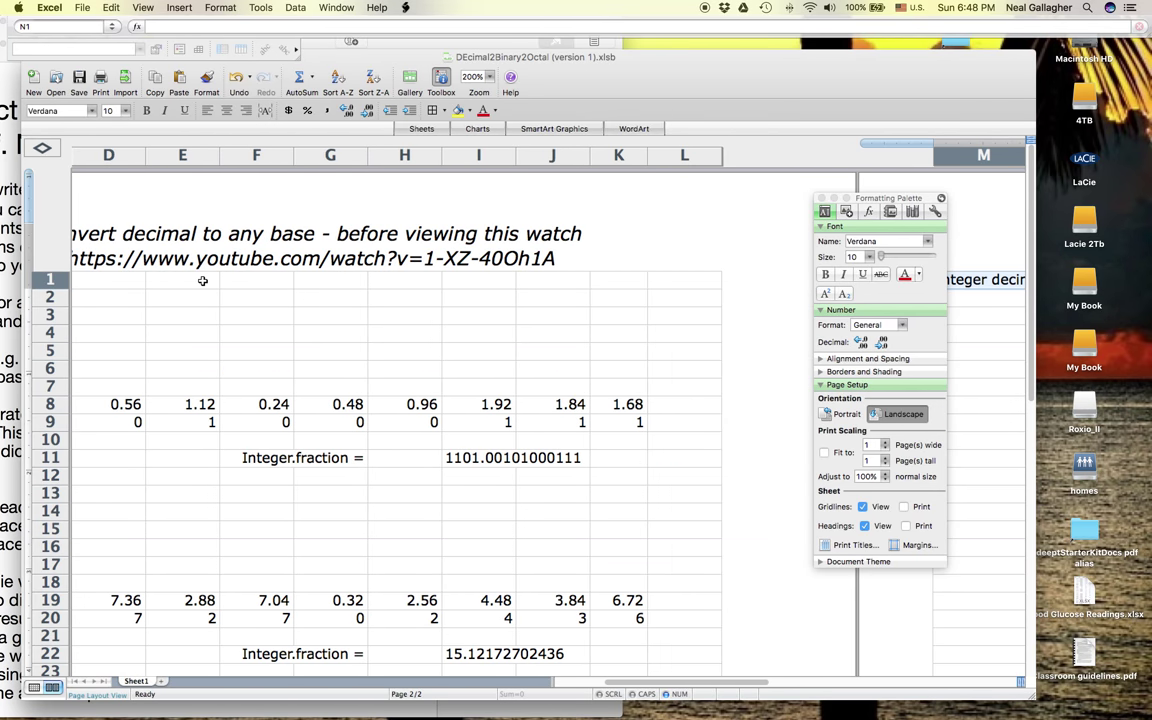
pyautogui.hscroll(5, 203, 281)
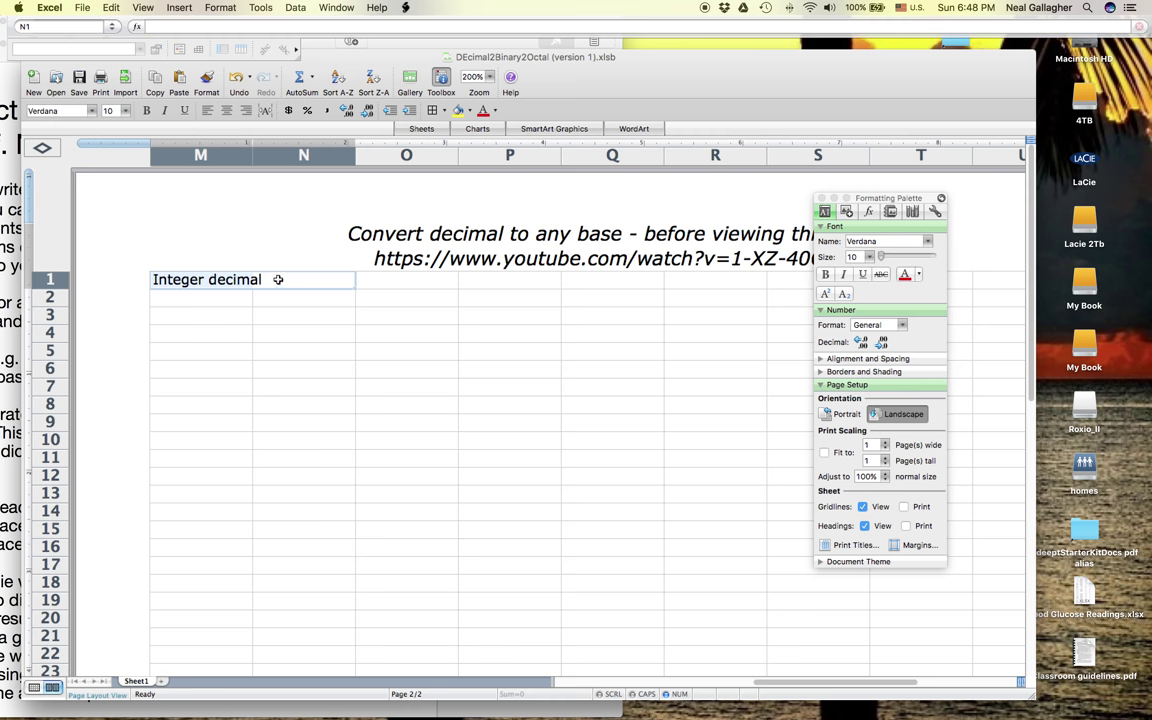
# Merge M1 and N1 using the Merge cells option in Format Cells Alignment
pyautogui.click(215, 12)
pyautogui.click(207, 24)
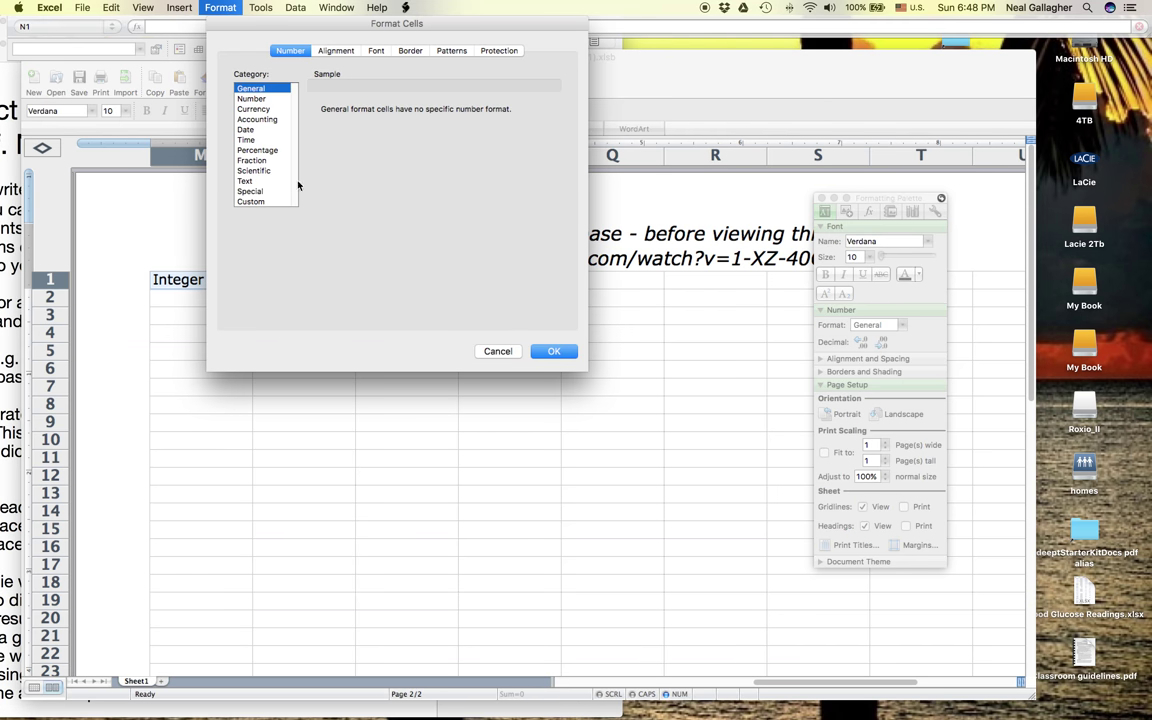
pyautogui.click(330, 52)
pyautogui.click(250, 237)
pyautogui.click(550, 351)
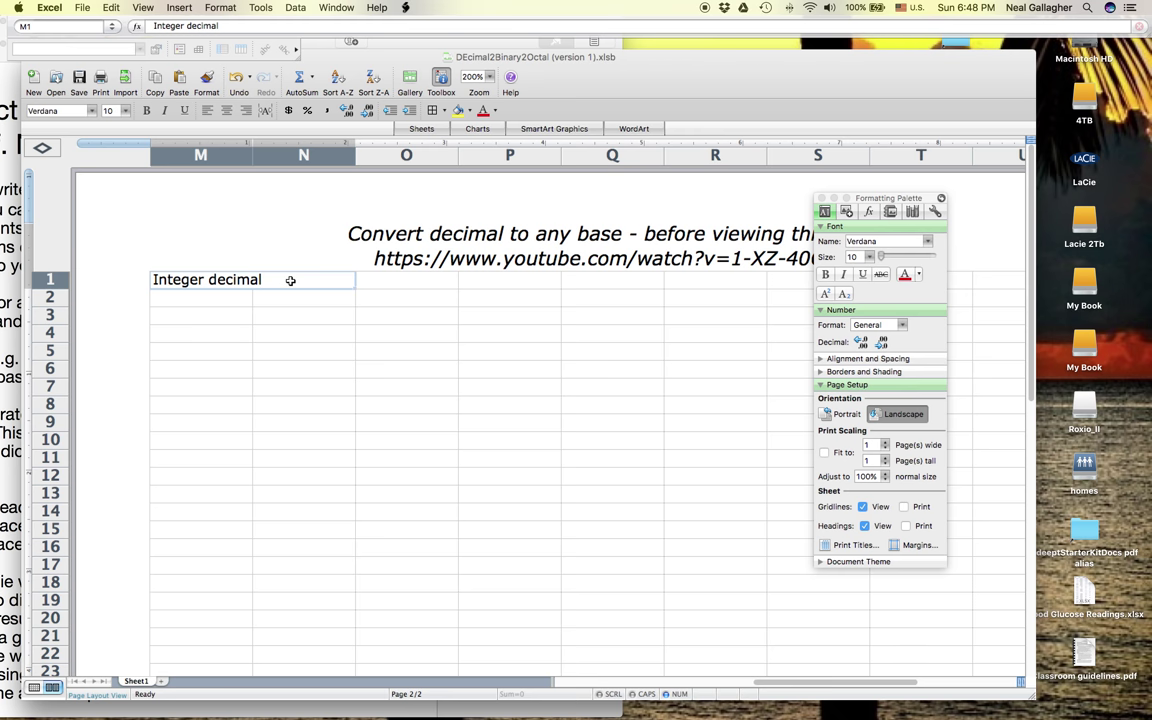
pyautogui.doubleClick(290, 280)
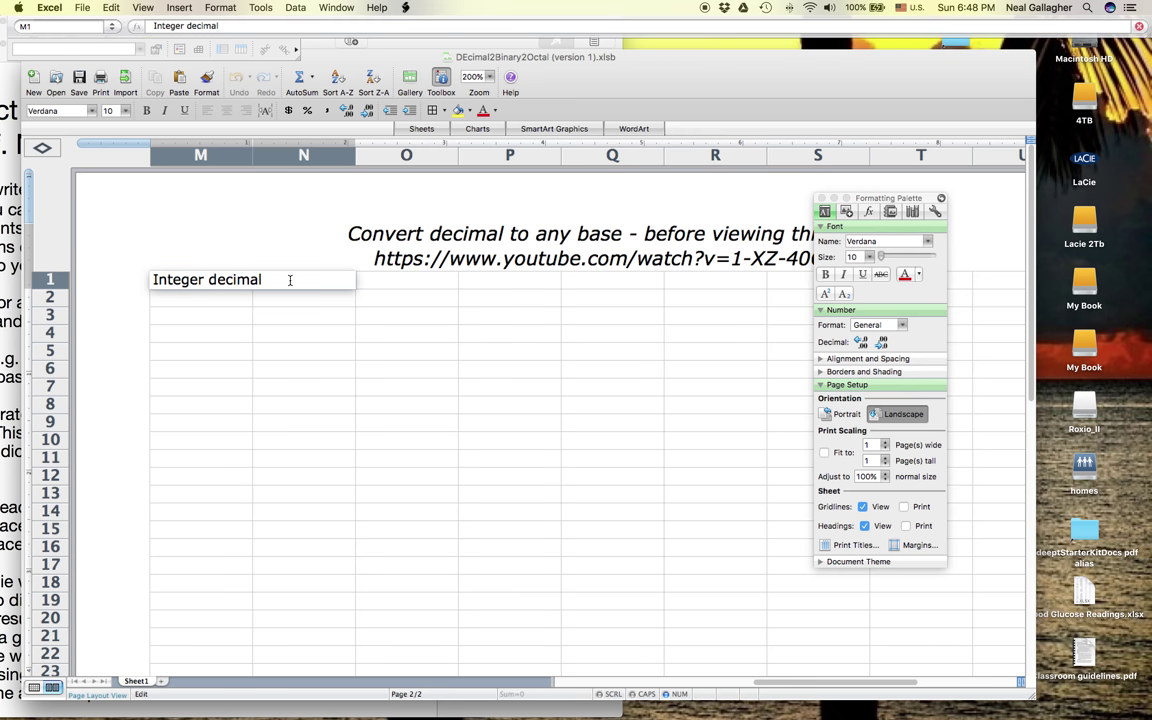
# Append '=' so M1 reads 'Integer decimal =' and right-align the label
pyautogui.write('=')
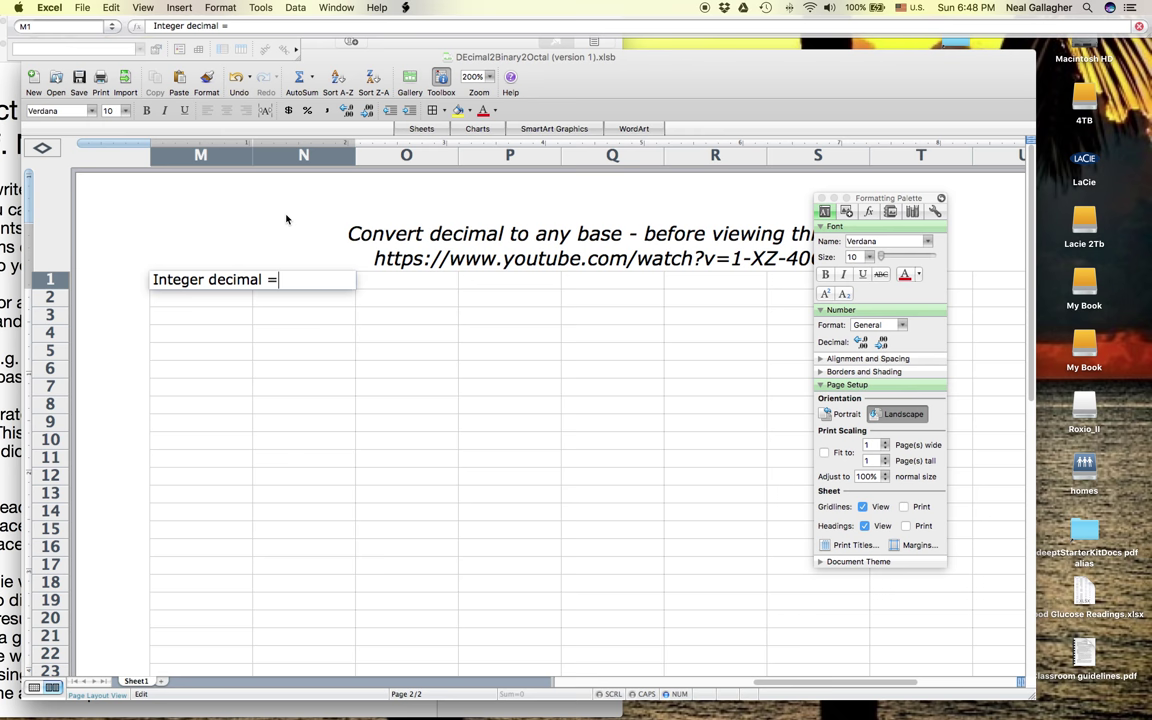
pyautogui.click(820, 361)
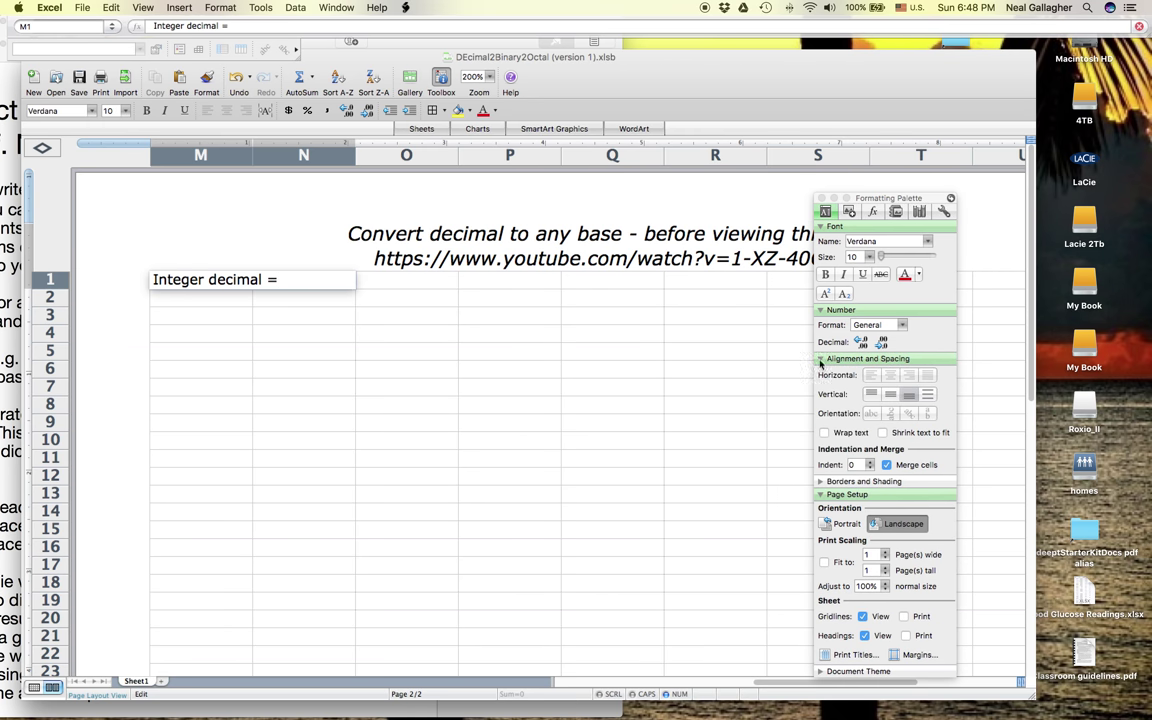
pyautogui.click(890, 395)
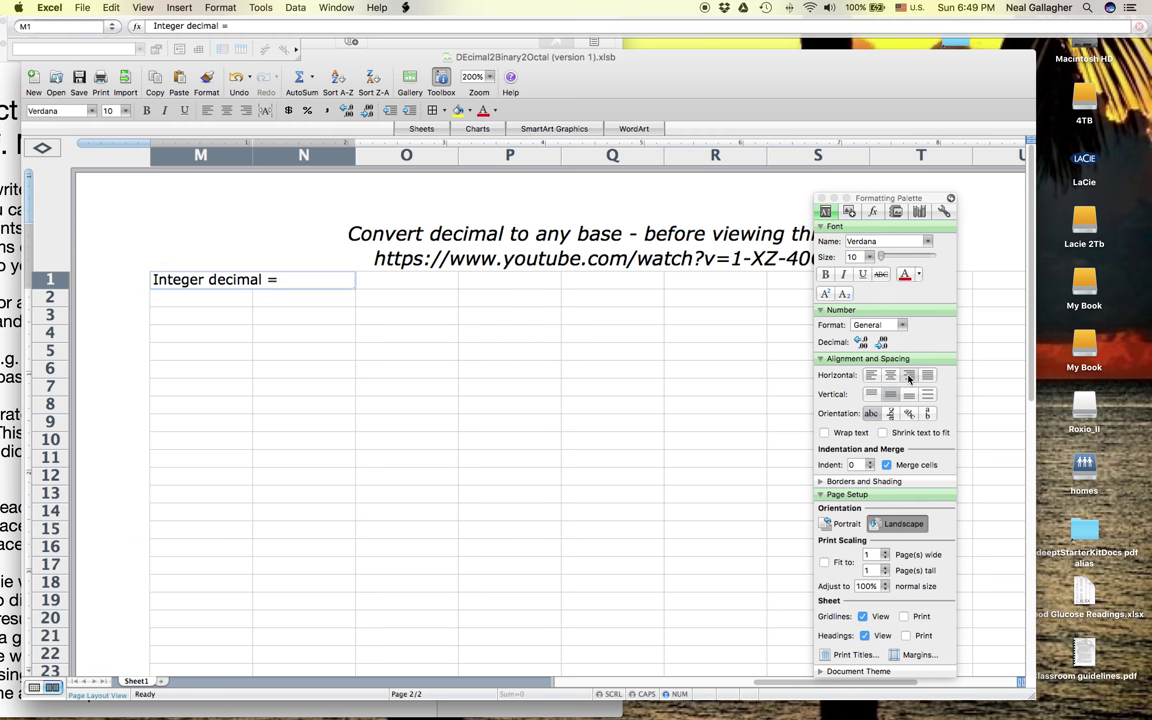
pyautogui.click(908, 376)
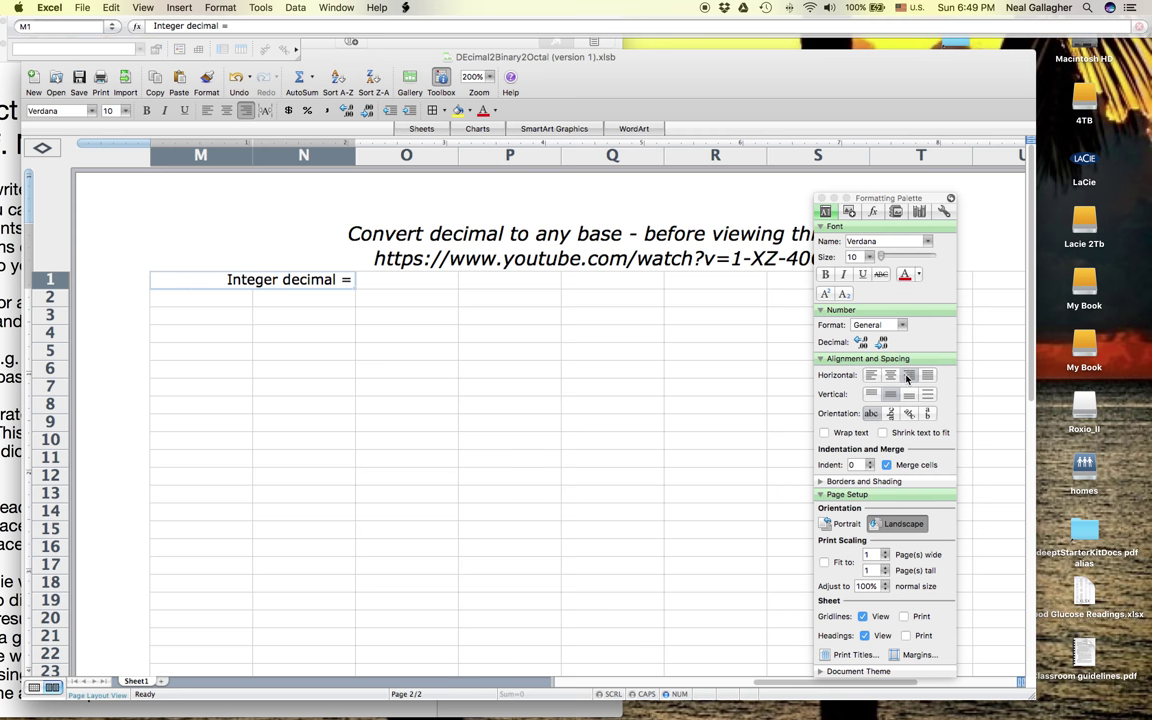
pyautogui.click(388, 278)
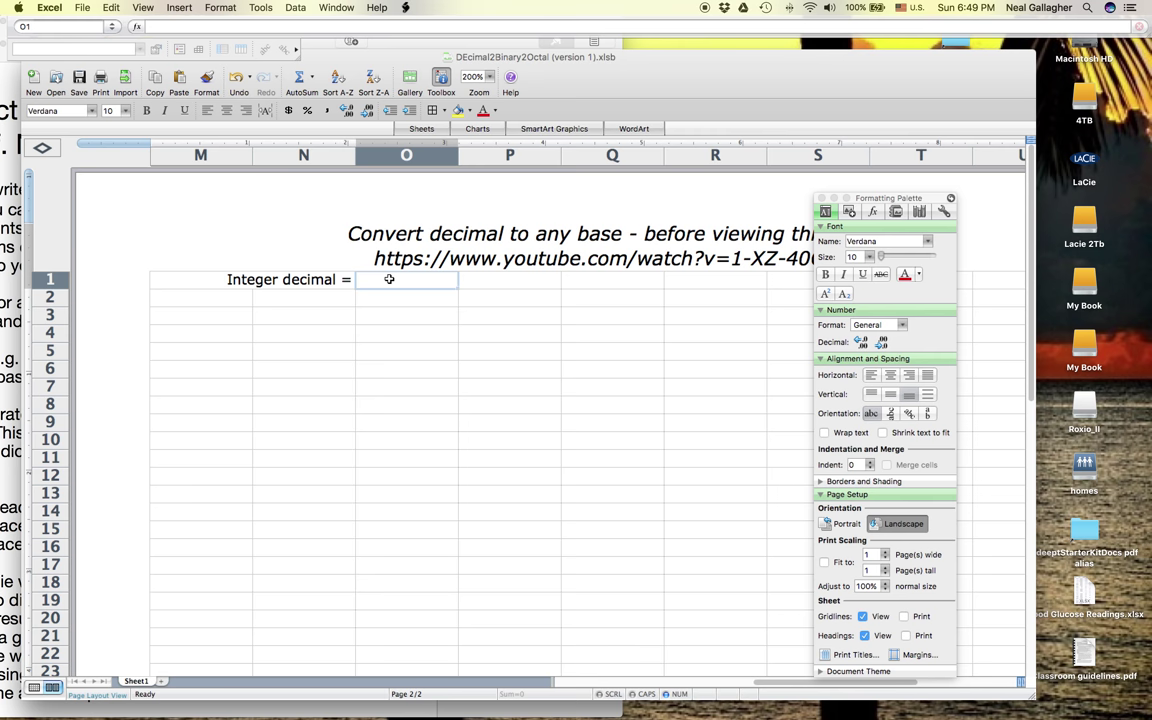
# Enter 101 in O1 and the label 'Base of new =' in M2
pyautogui.write('101')
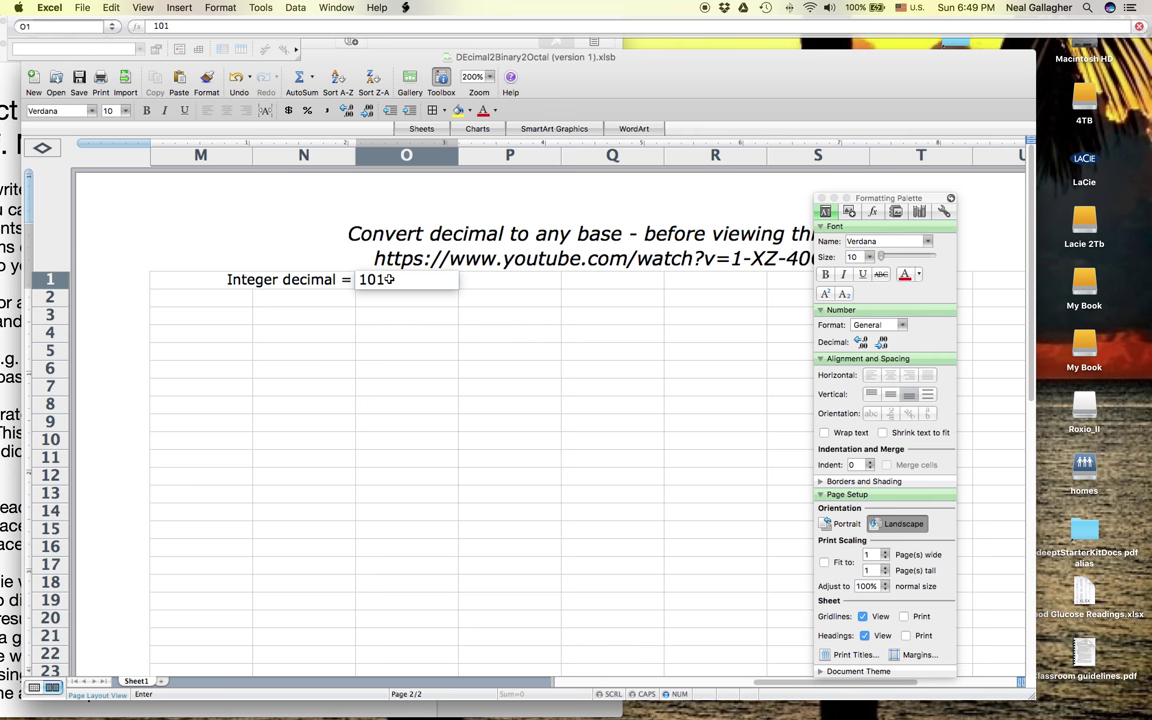
pyautogui.click(217, 298)
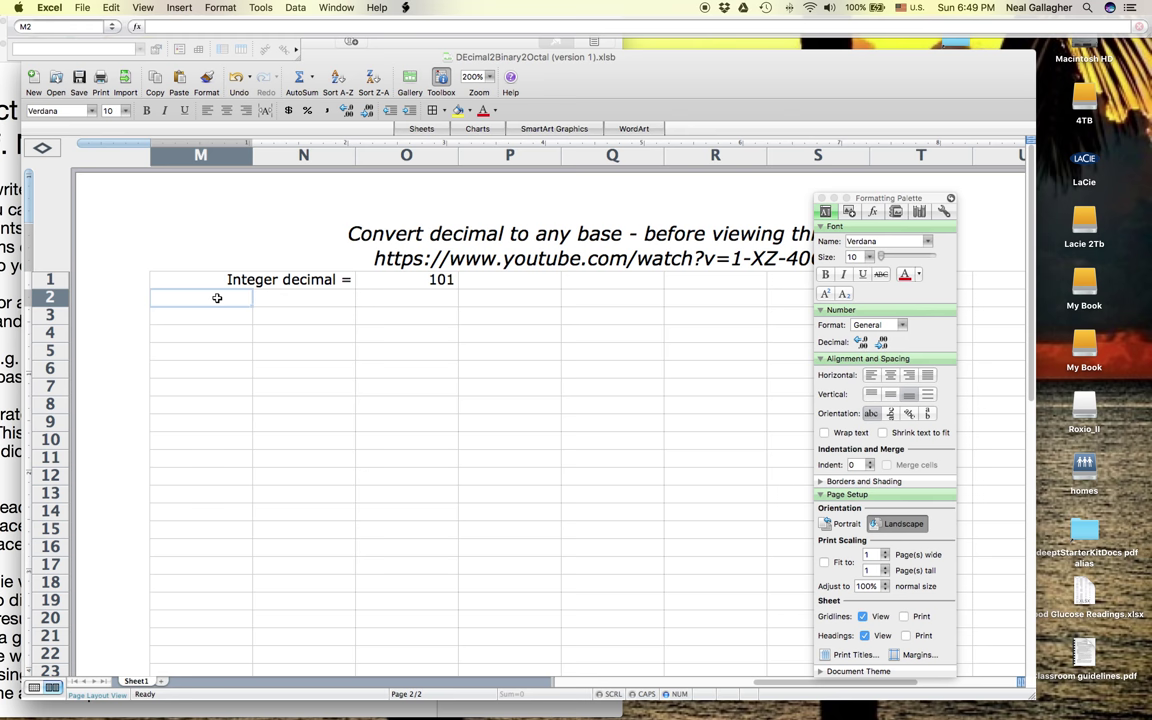
pyautogui.write('Base')
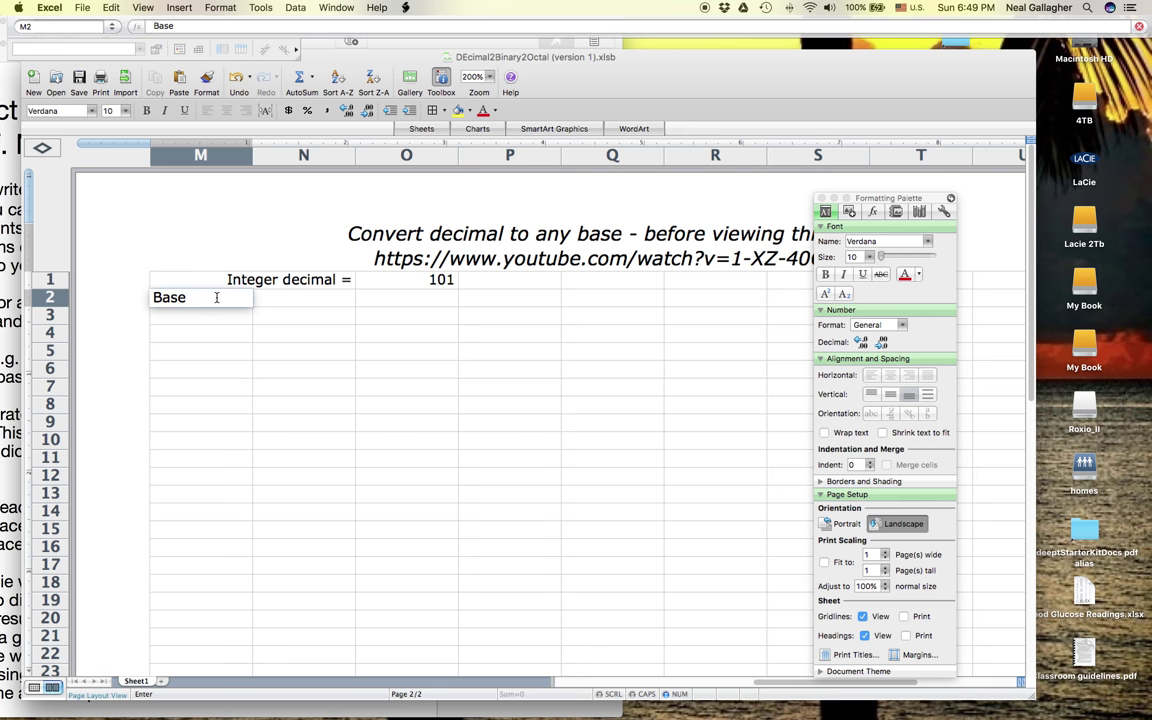
pyautogui.write(' of new =')
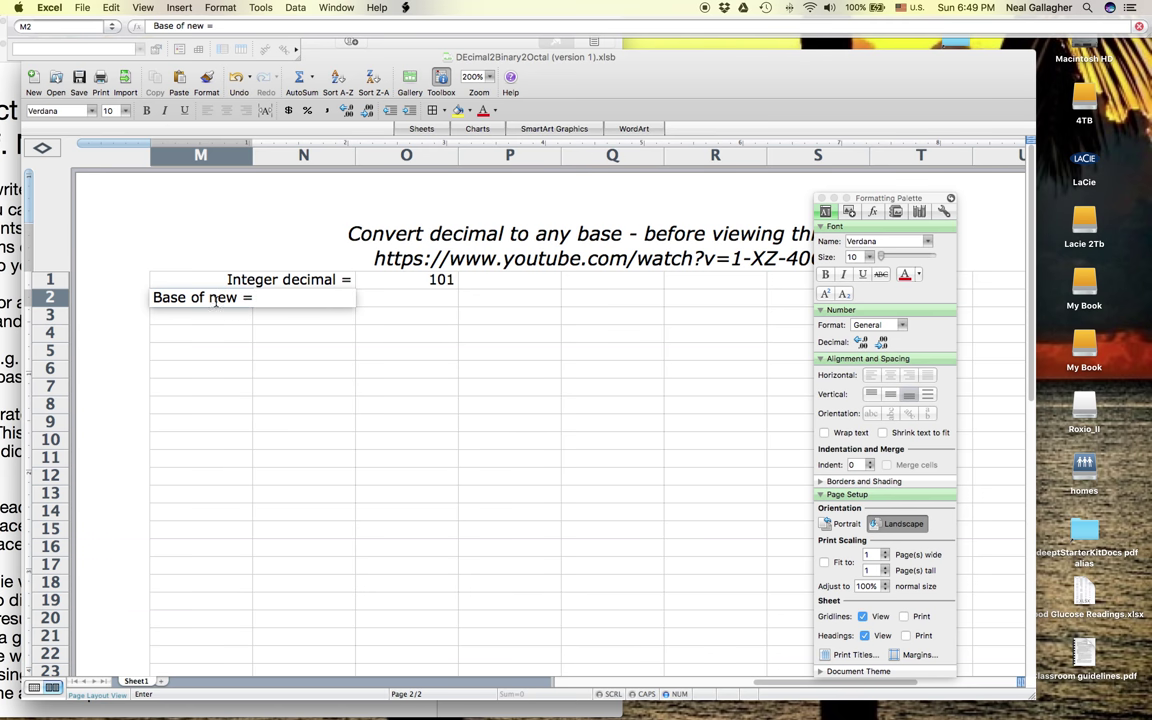
pyautogui.click(316, 301)
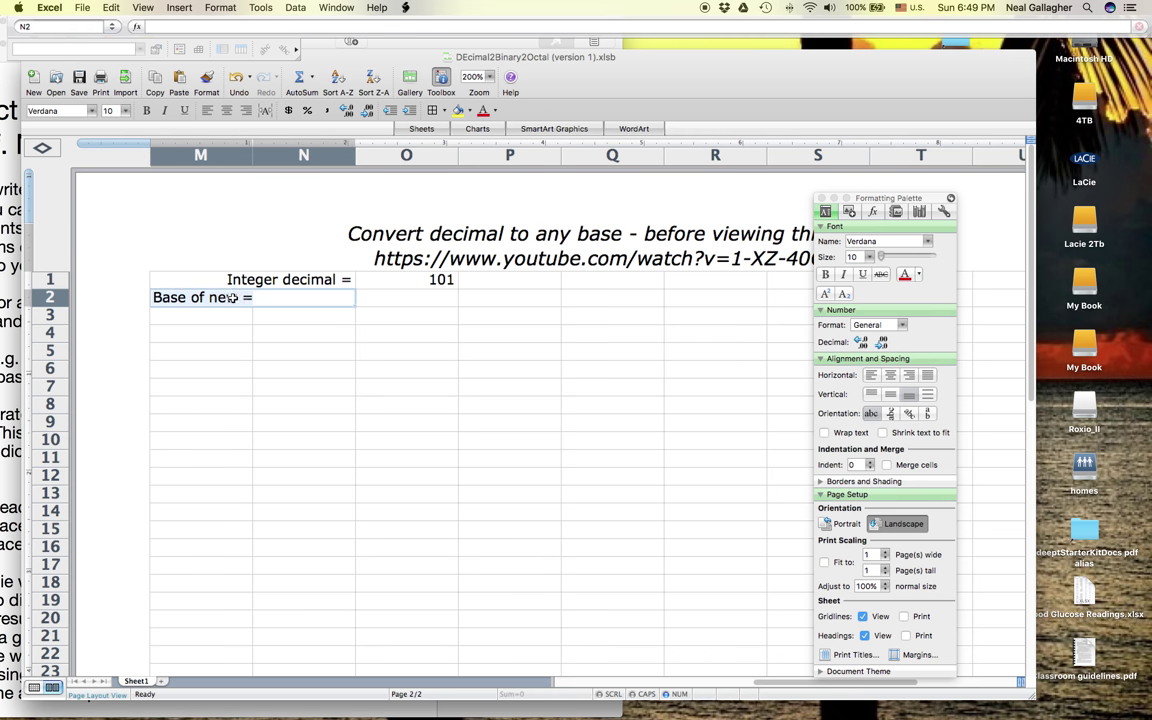
# Merge M2:N2 and right-align the 'Base of new =' label
pyautogui.moveTo(270, 296); pyautogui.dragTo(248, 292)
pyautogui.click(212, 8)
pyautogui.click(228, 23)
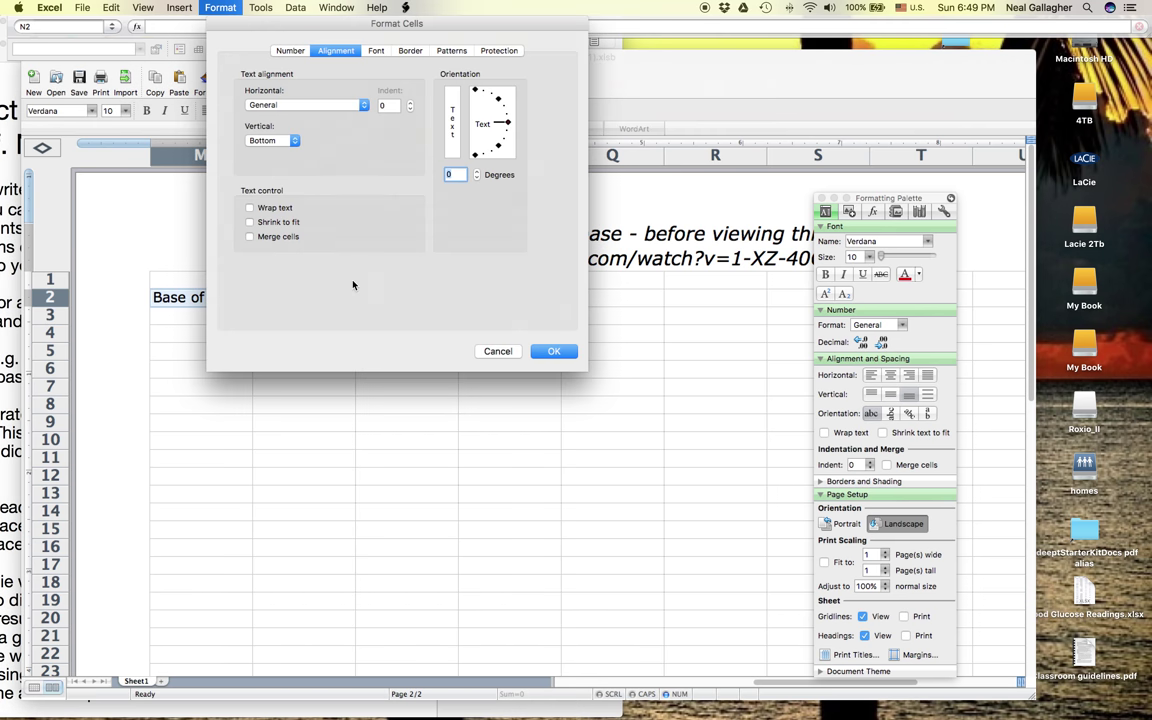
pyautogui.click(250, 237)
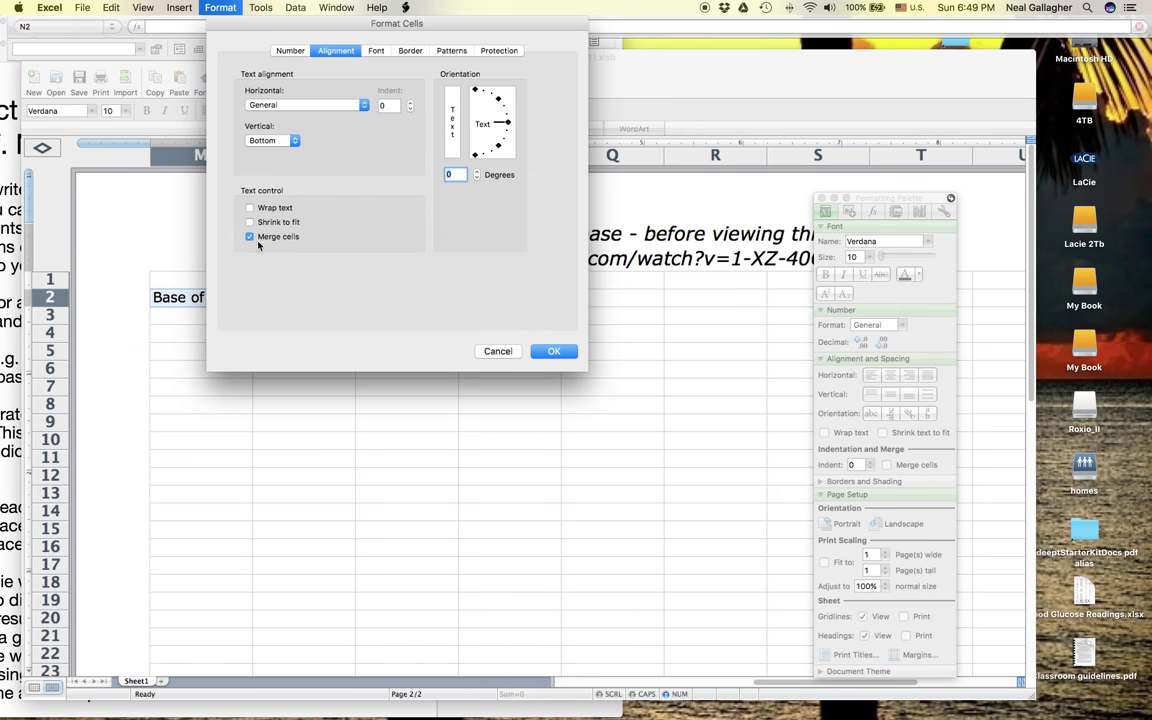
pyautogui.click(548, 352)
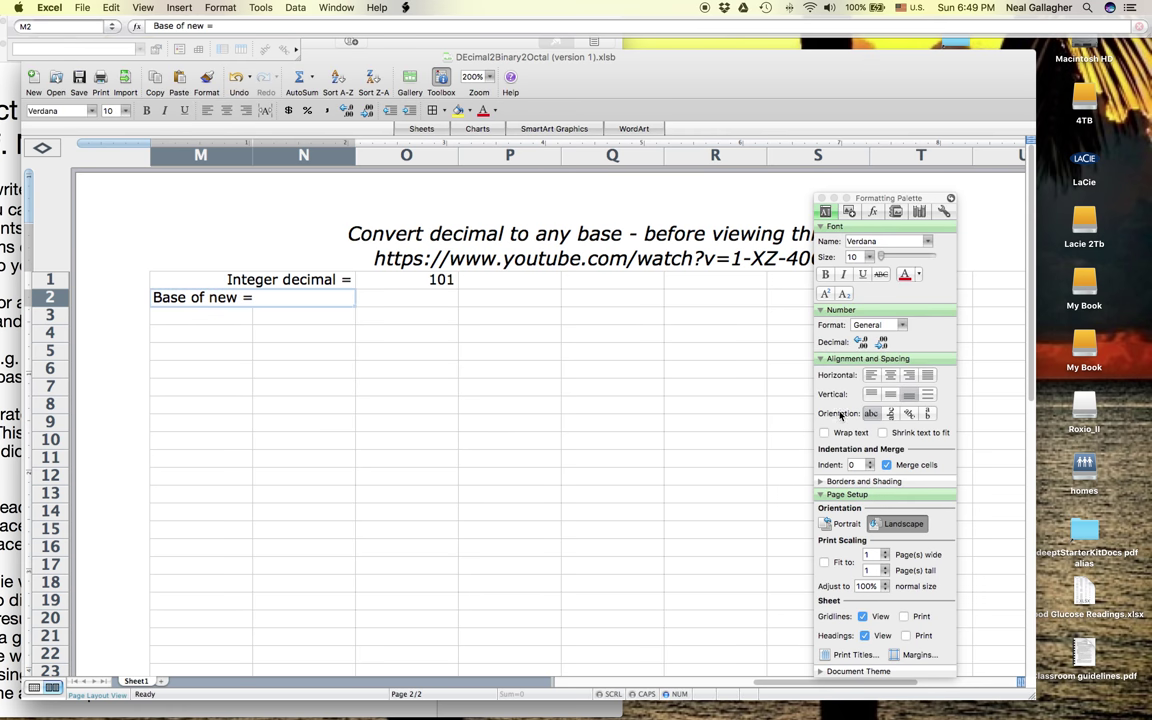
pyautogui.click(908, 374)
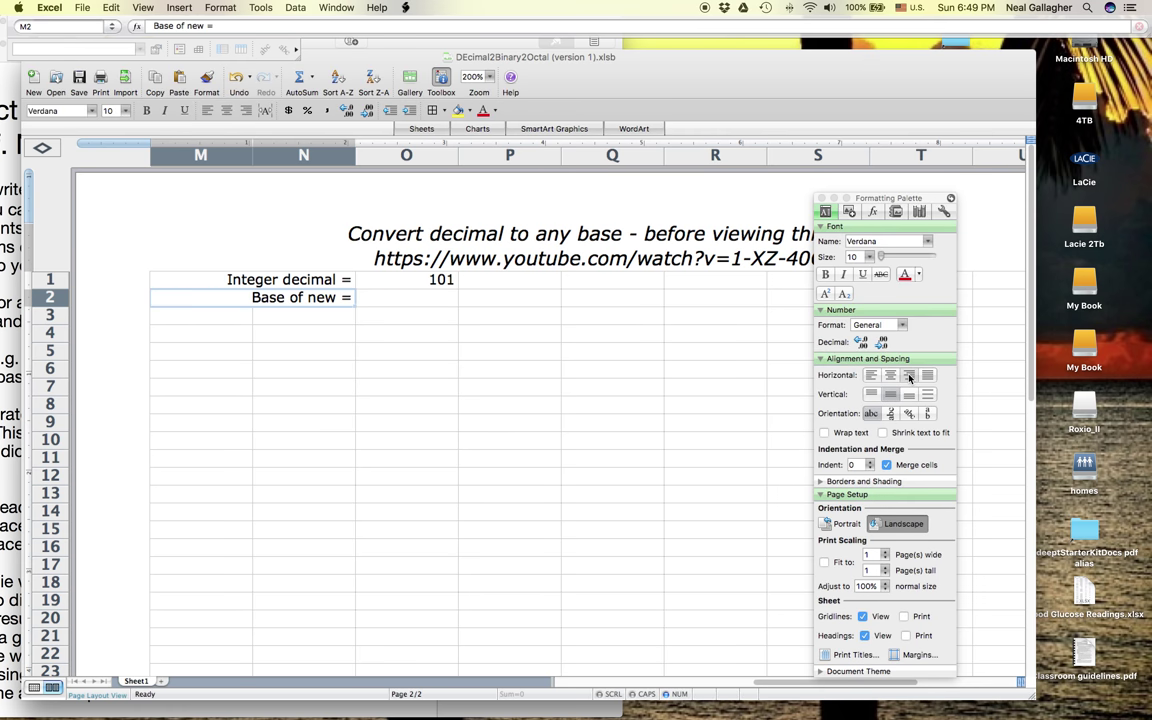
pyautogui.click(409, 303)
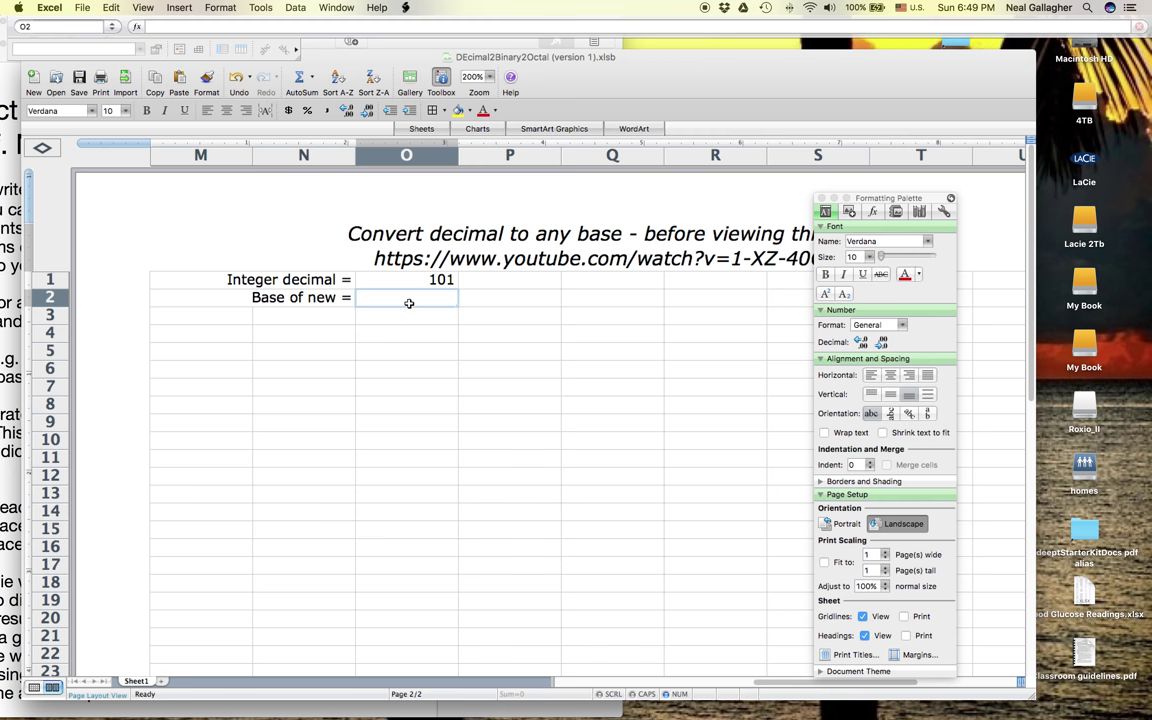
pyautogui.write('5')
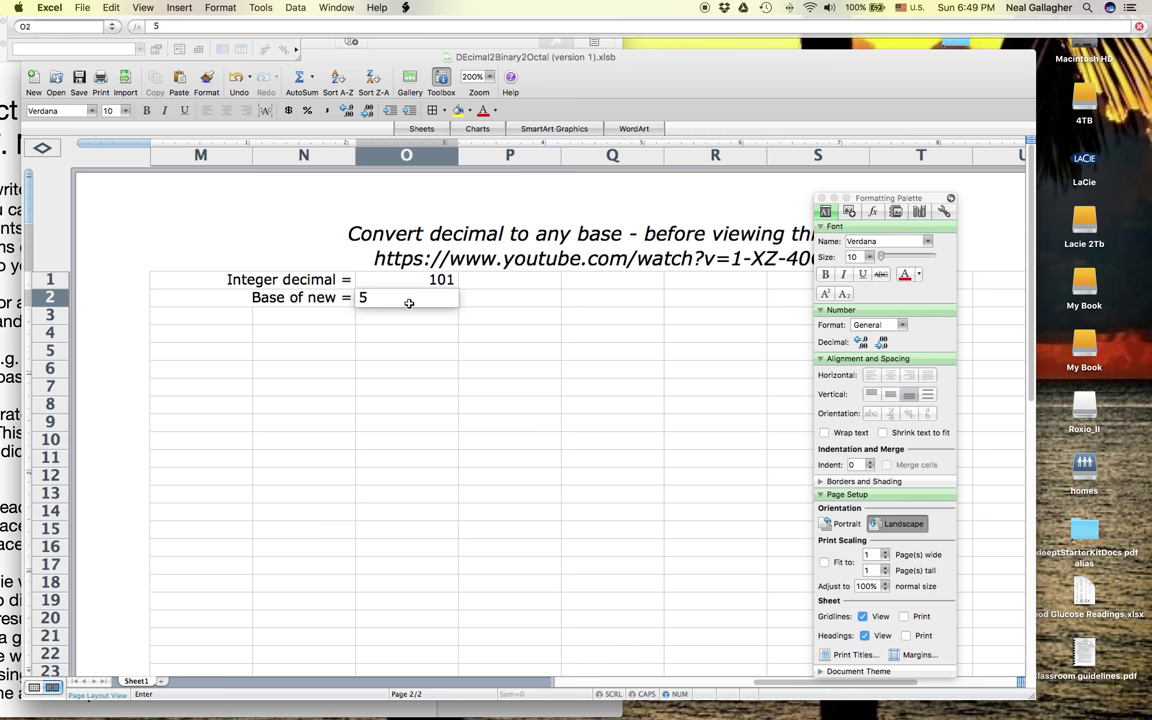
# Commit 5 as the new base in O2
pyautogui.press('Return')
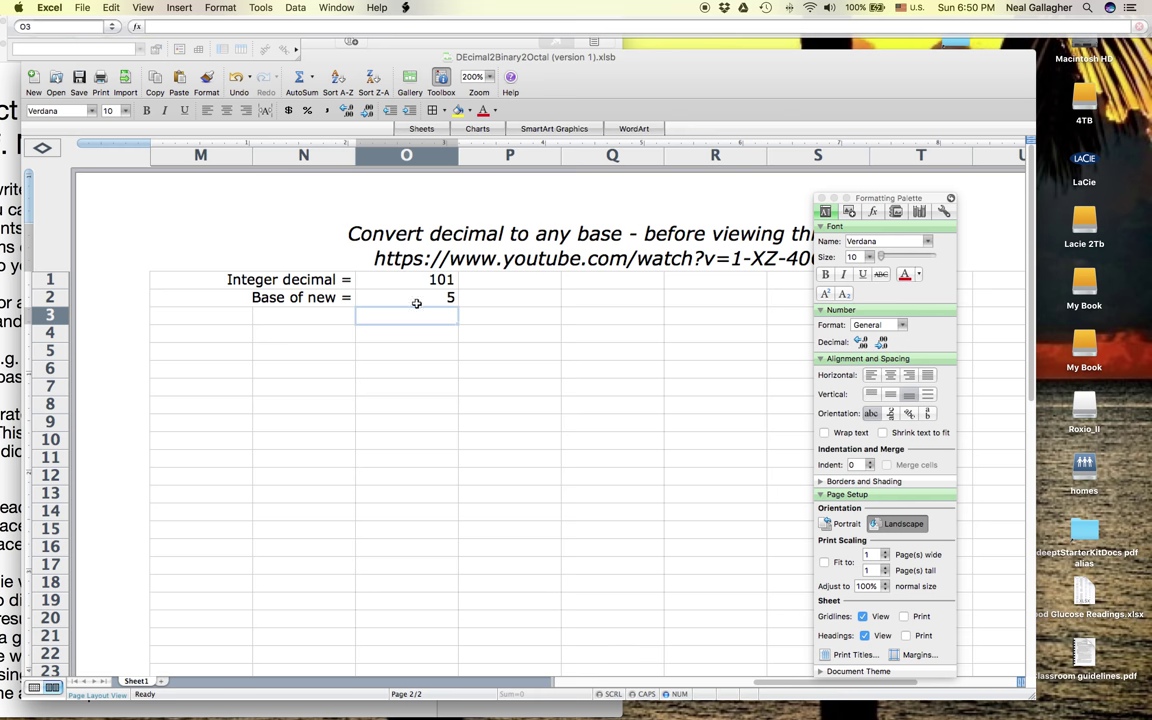
pyautogui.click(219, 317)
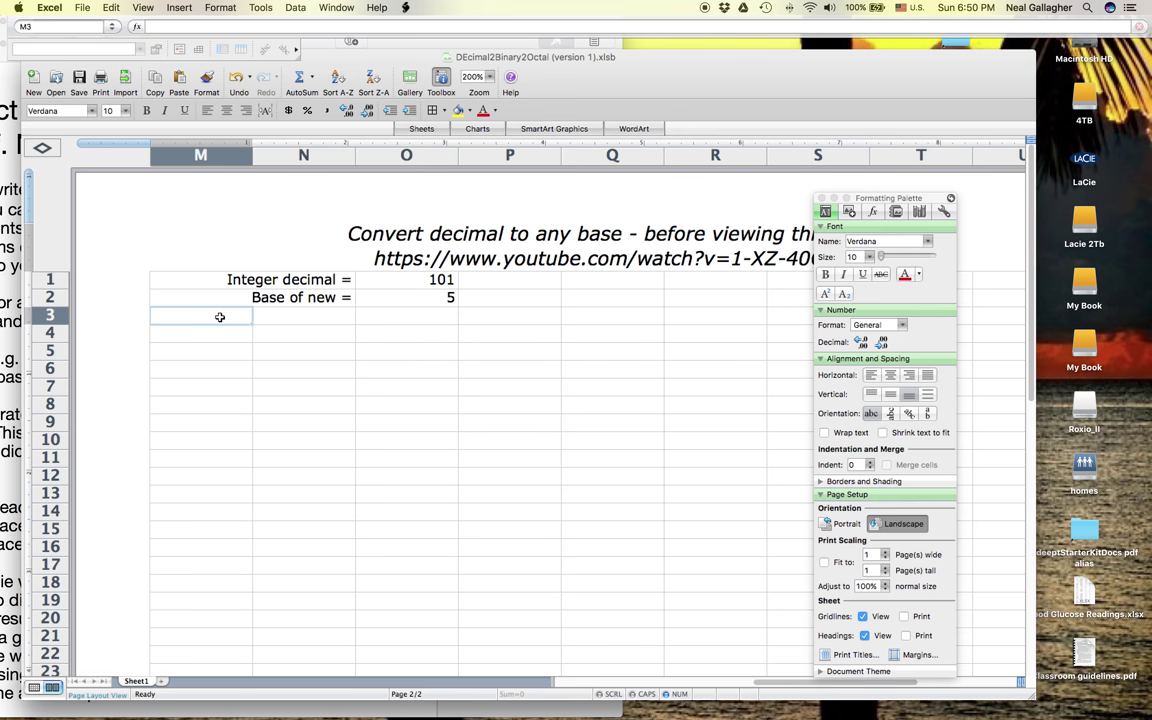
# Enter =INT(O1/O2) in M3 to get the quotient 20
pyautogui.write('=')
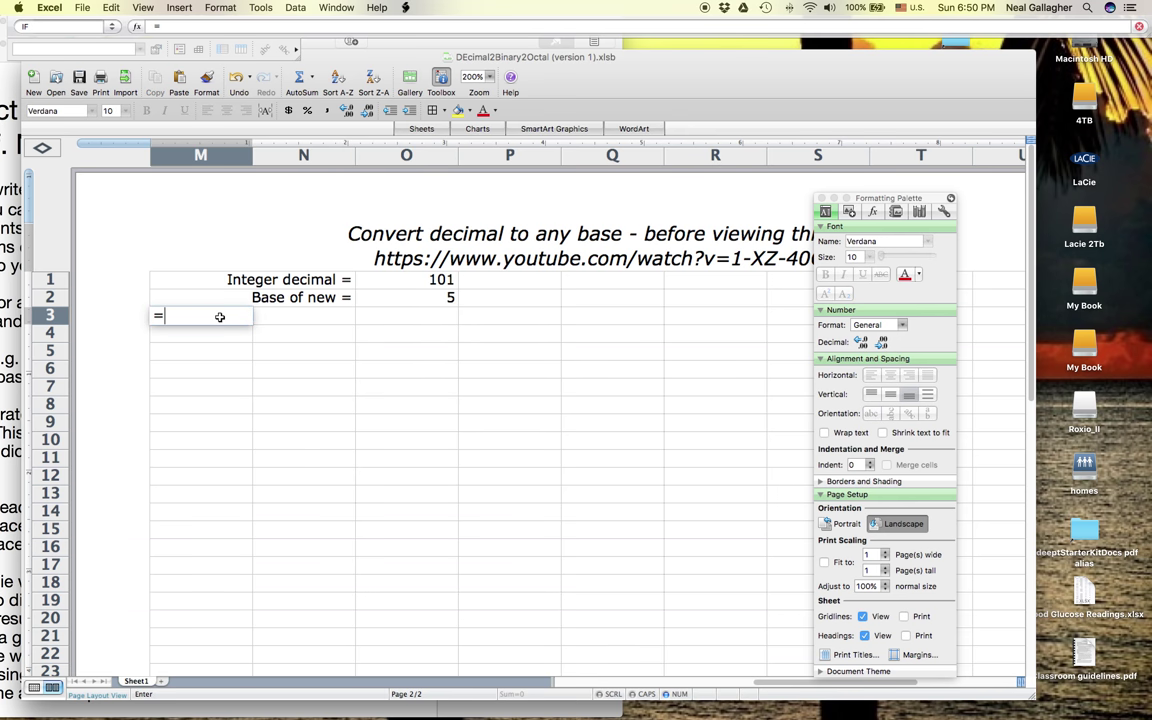
pyautogui.write('int(')
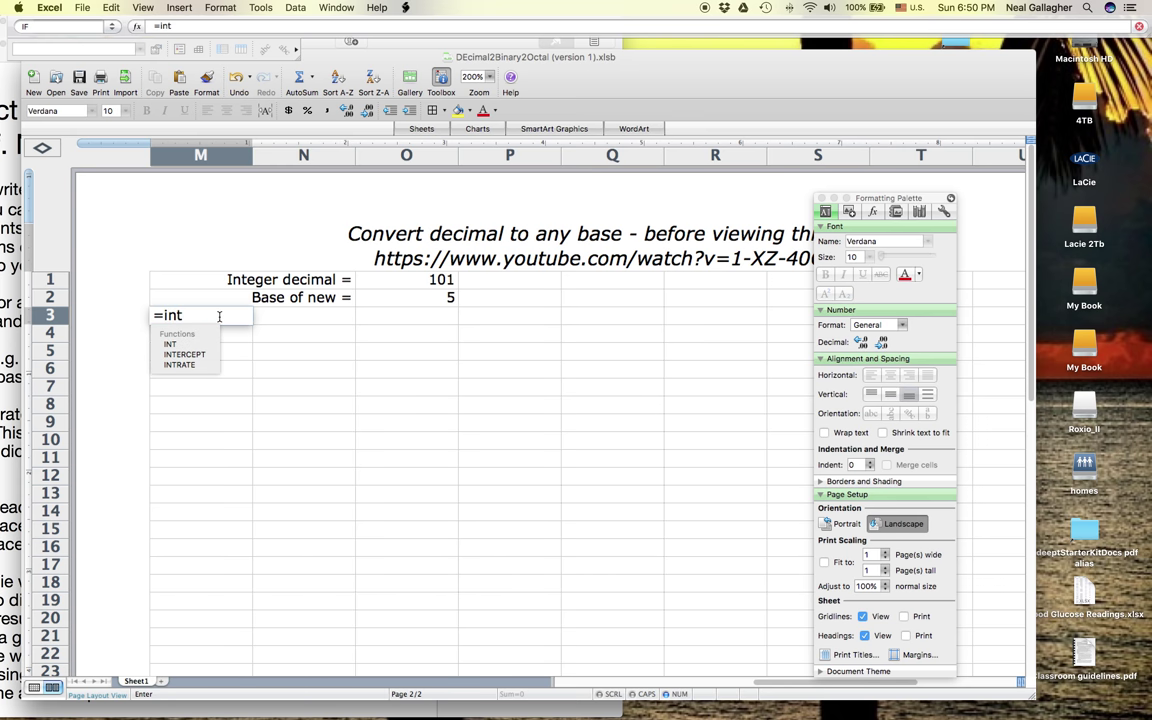
pyautogui.click(375, 279)
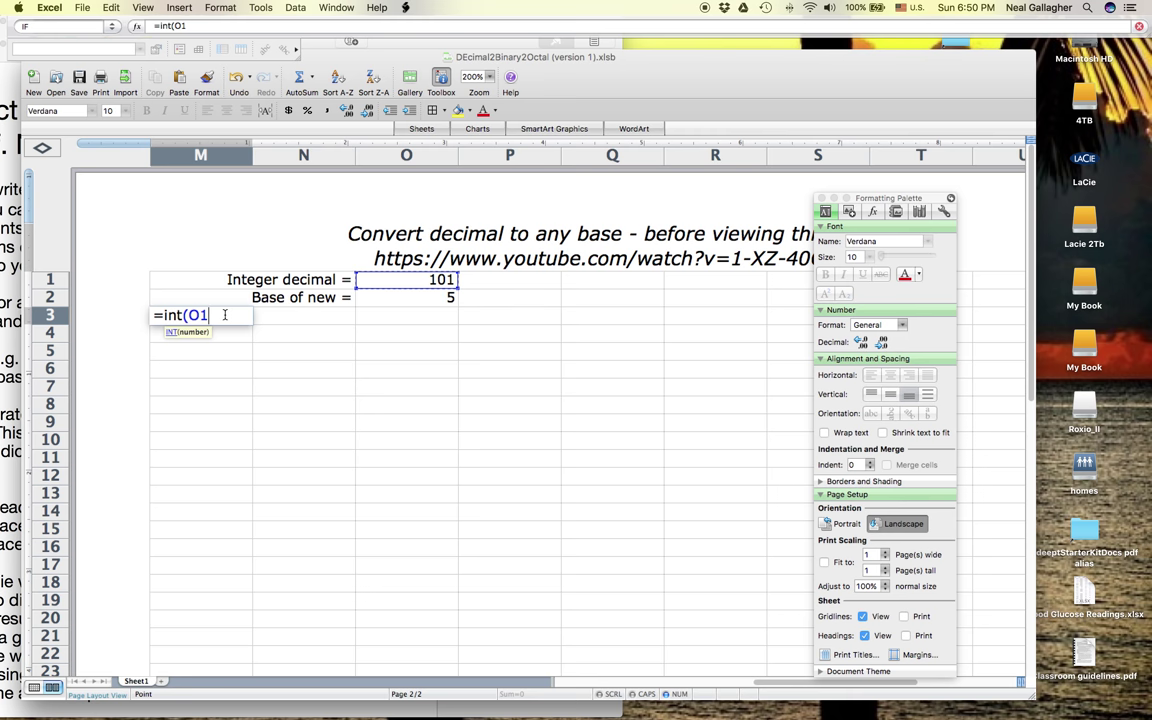
pyautogui.write('/')
pyautogui.click(418, 297)
pyautogui.write(')')
pyautogui.press('Return')
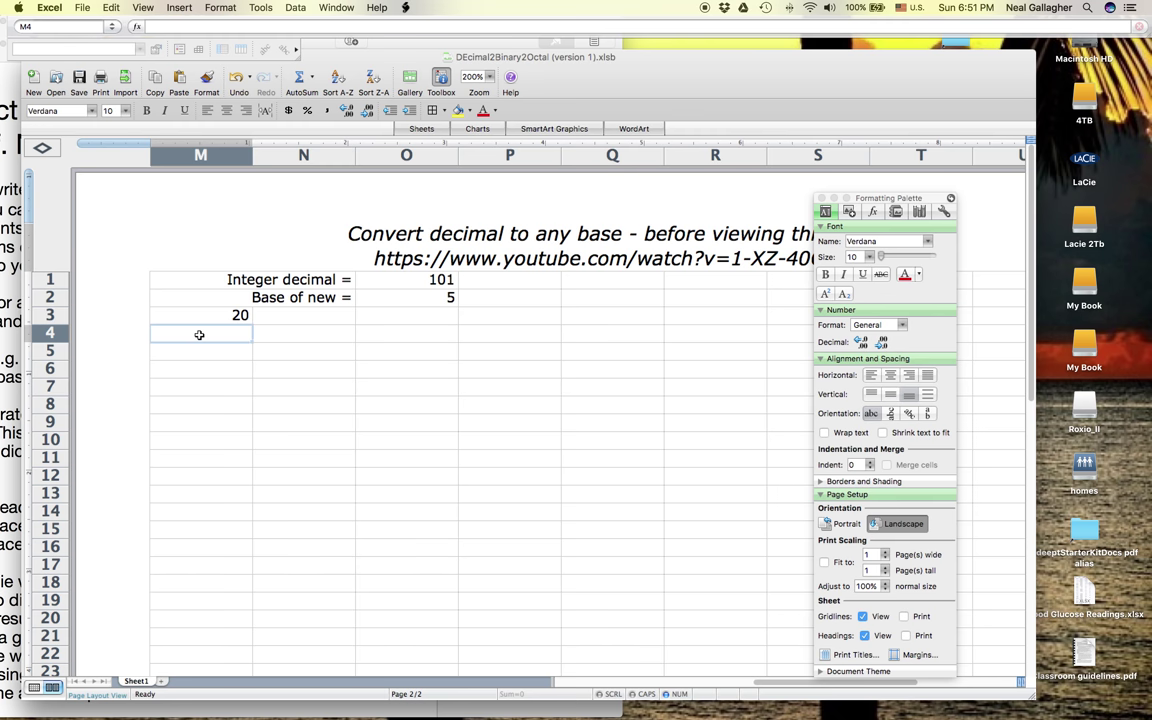
# Enter =MOD(O1,O2) in M4 to get the remainder 1
pyautogui.write('=')
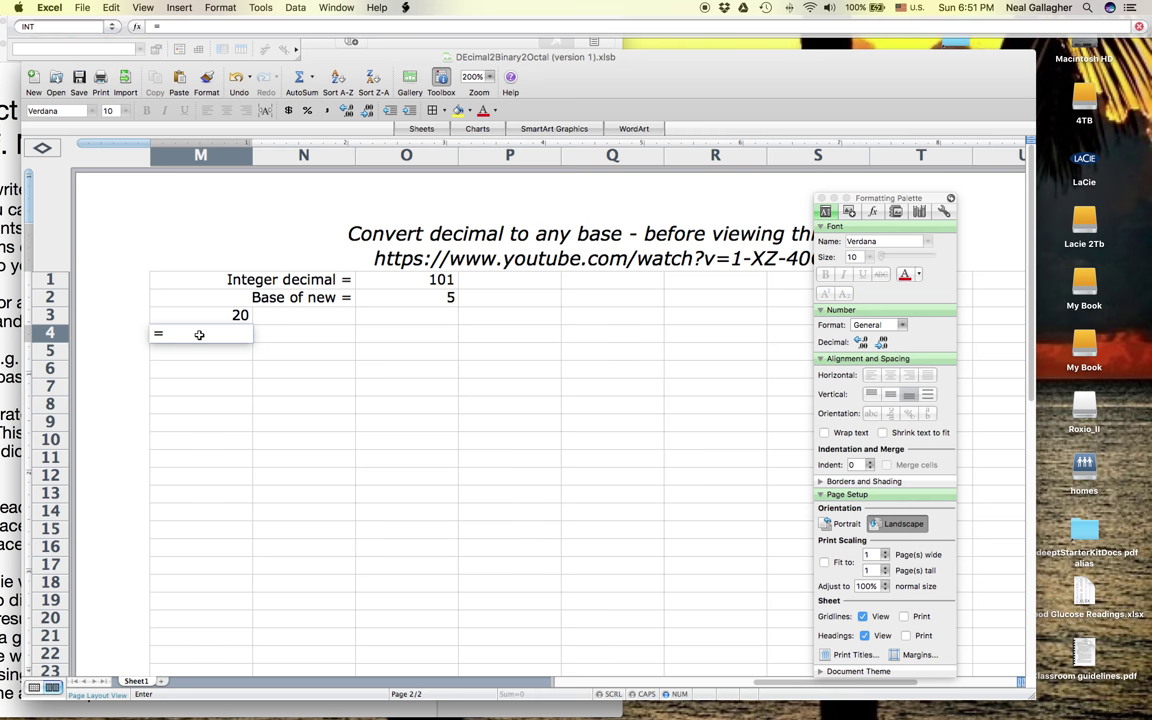
pyautogui.write('mod')
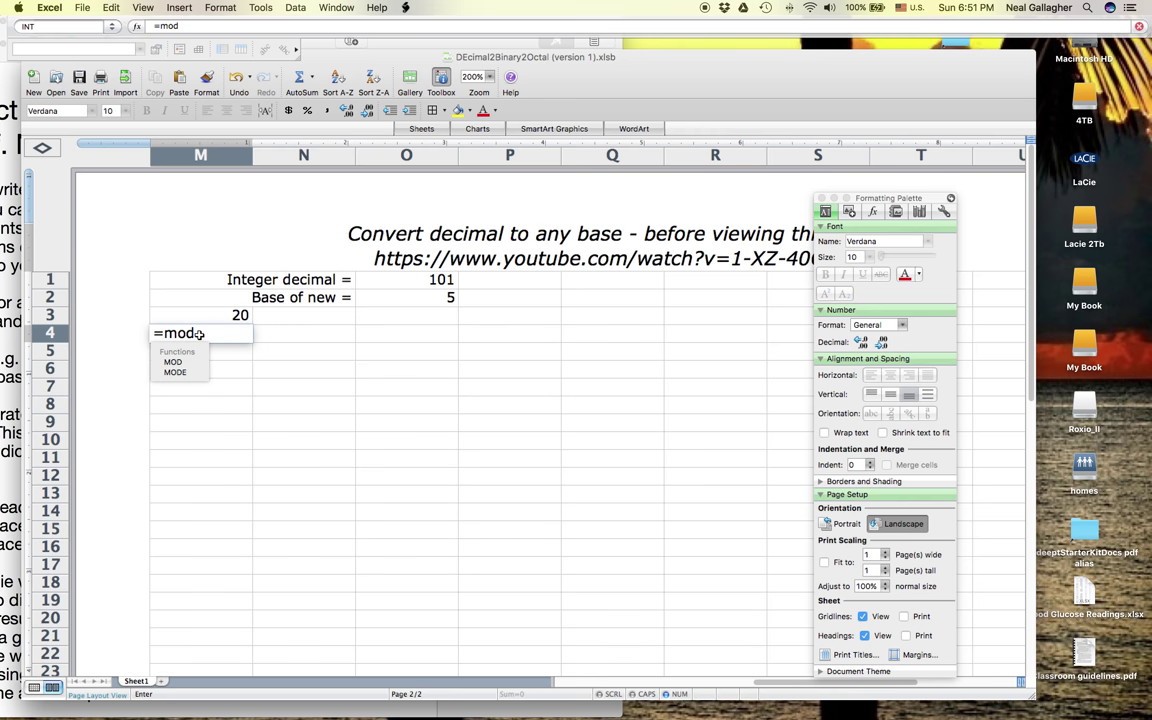
pyautogui.write('(10')
pyautogui.press('BackSpace')
pyautogui.press('BackSpace')
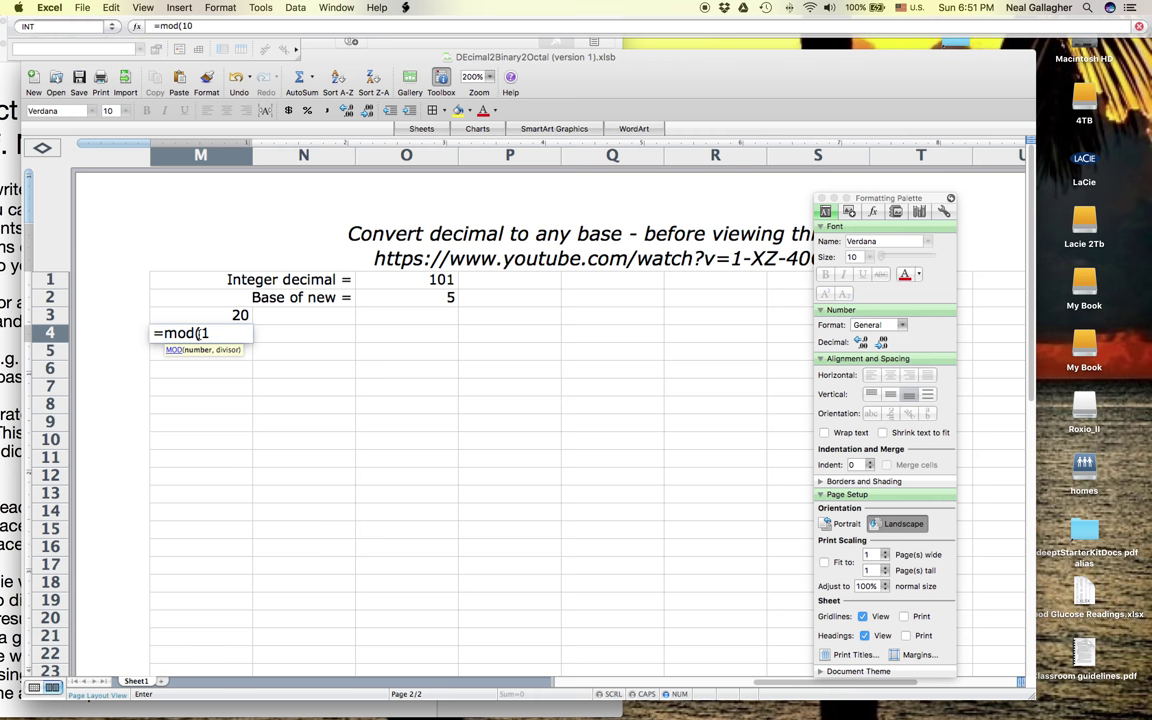
pyautogui.click(401, 279)
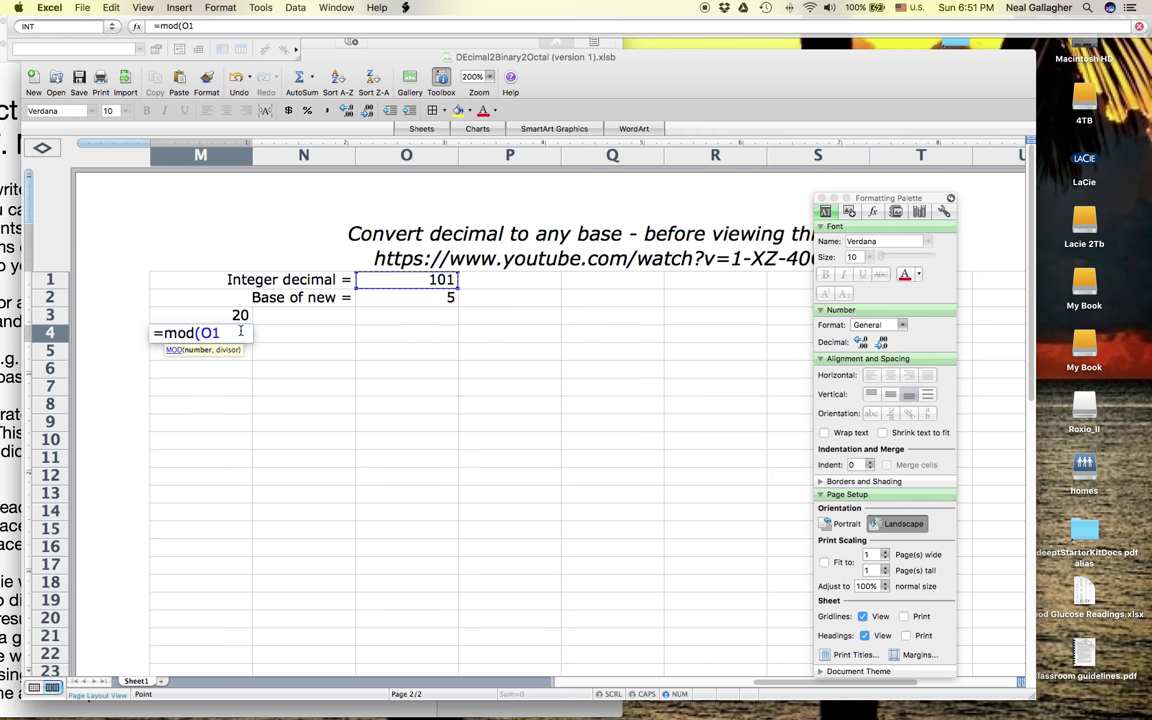
pyautogui.write(',')
pyautogui.click(407, 298)
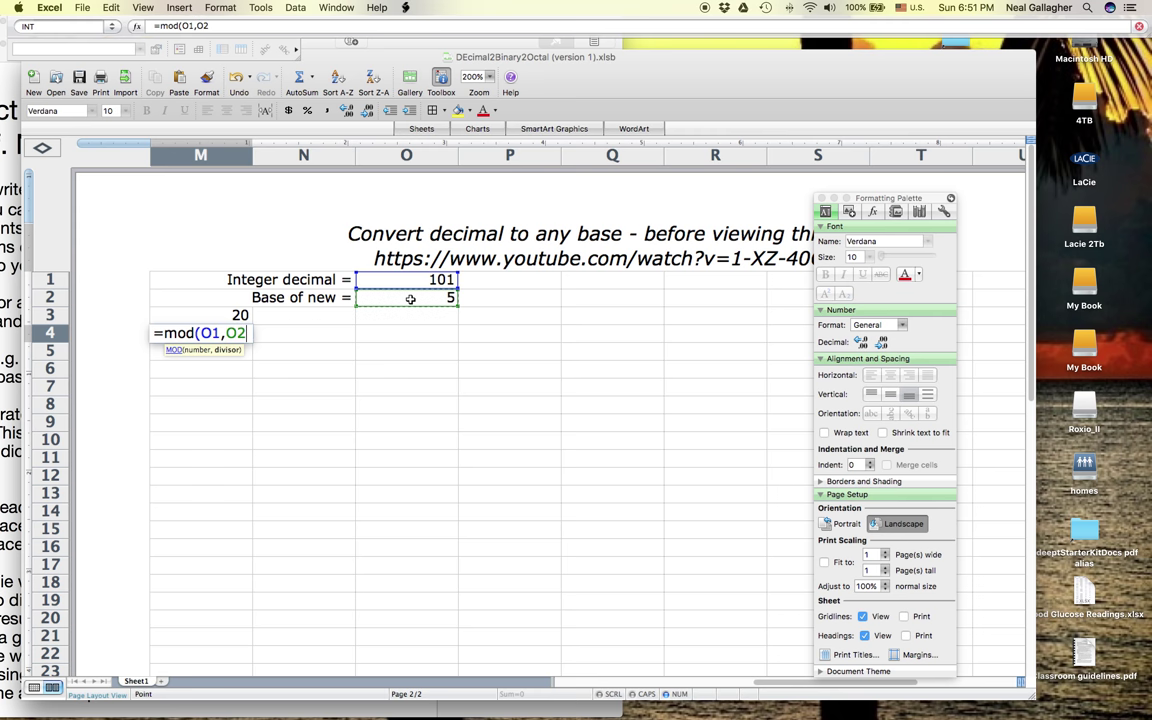
pyautogui.write(')')
pyautogui.press('Return')
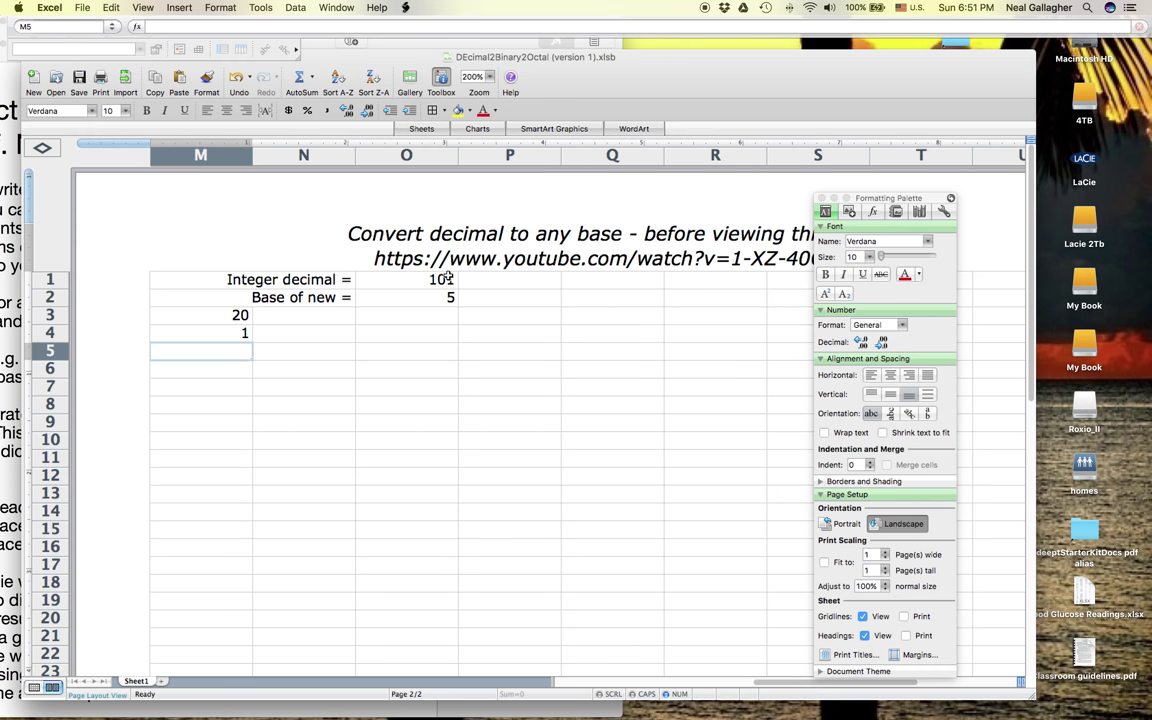
# Fill M3's quotient formula into N3, which becomes =INT(P1/P2) showing #DIV/0!
pyautogui.click(285, 317)
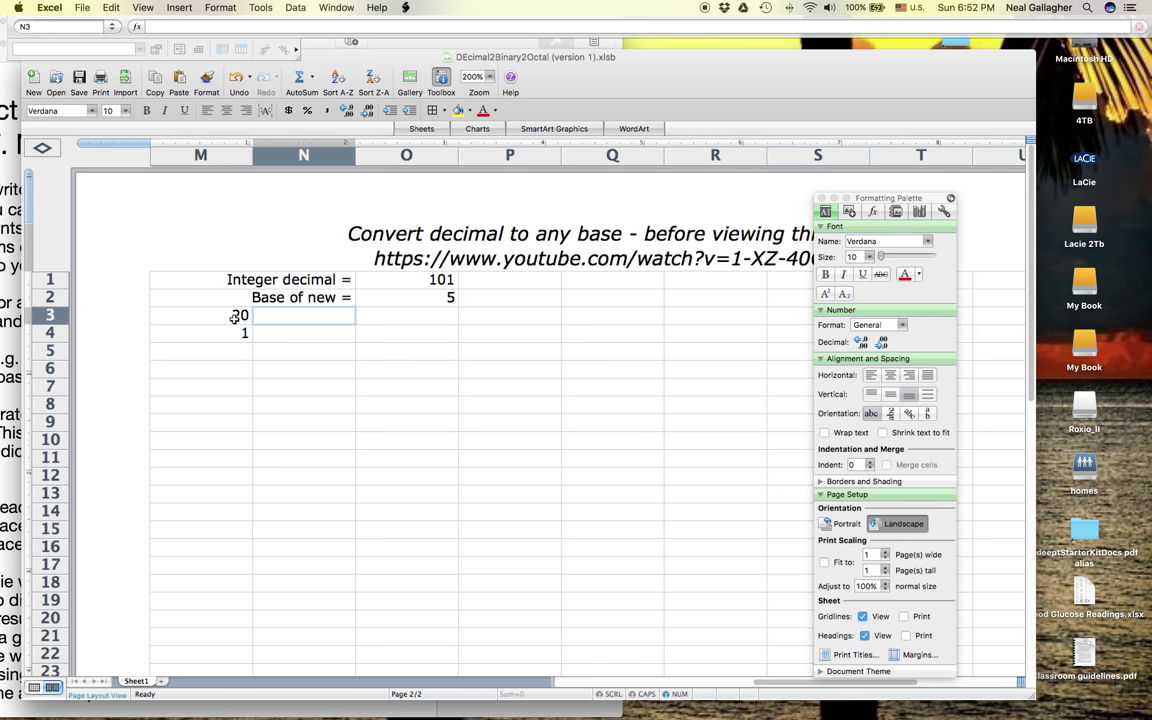
pyautogui.click(235, 317)
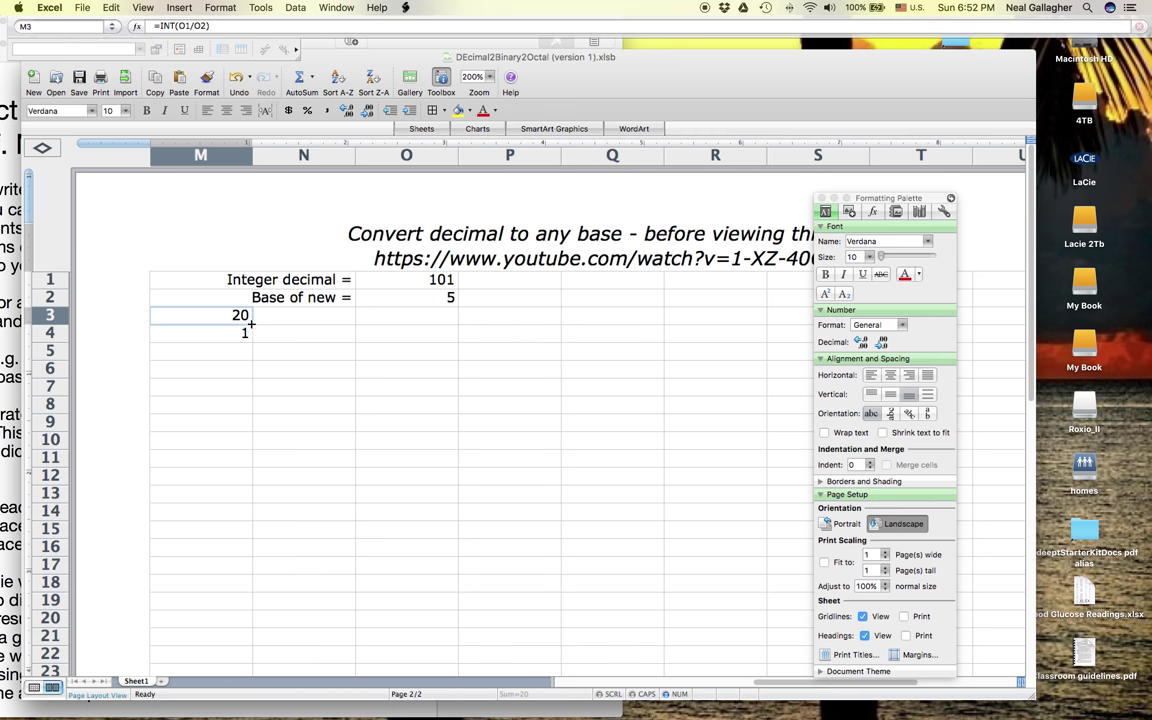
pyautogui.moveTo(277, 325); pyautogui.dragTo(324, 328)
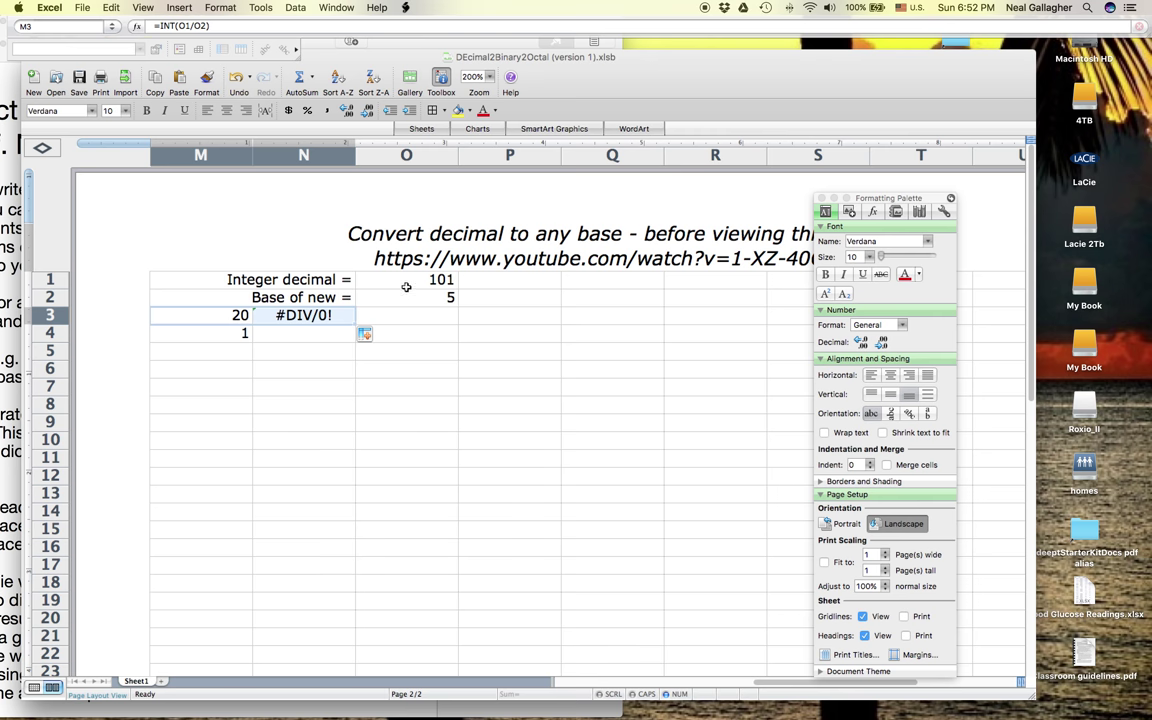
pyautogui.click(229, 317)
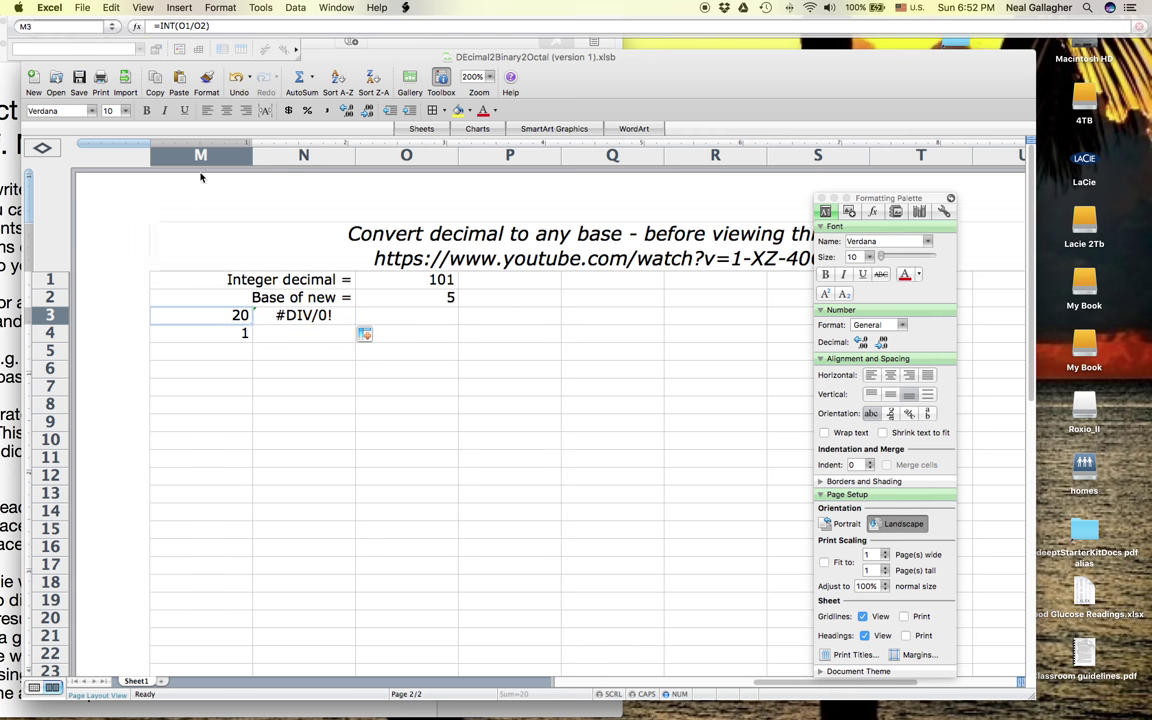
pyautogui.click(314, 316)
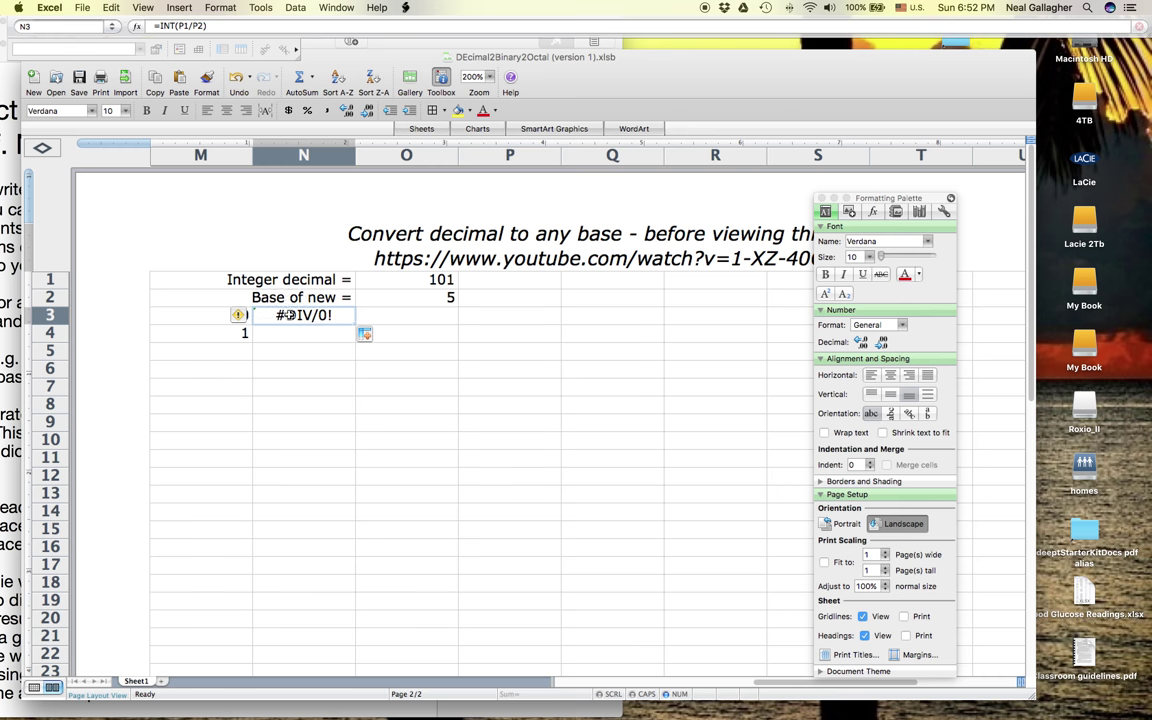
# Clear N3's copied formula back to just the equals sign
pyautogui.rightClick(331, 321)
pyautogui.click(331, 321)
pyautogui.rightClick(331, 321)
pyautogui.click(316, 315)
pyautogui.click(205, 27)
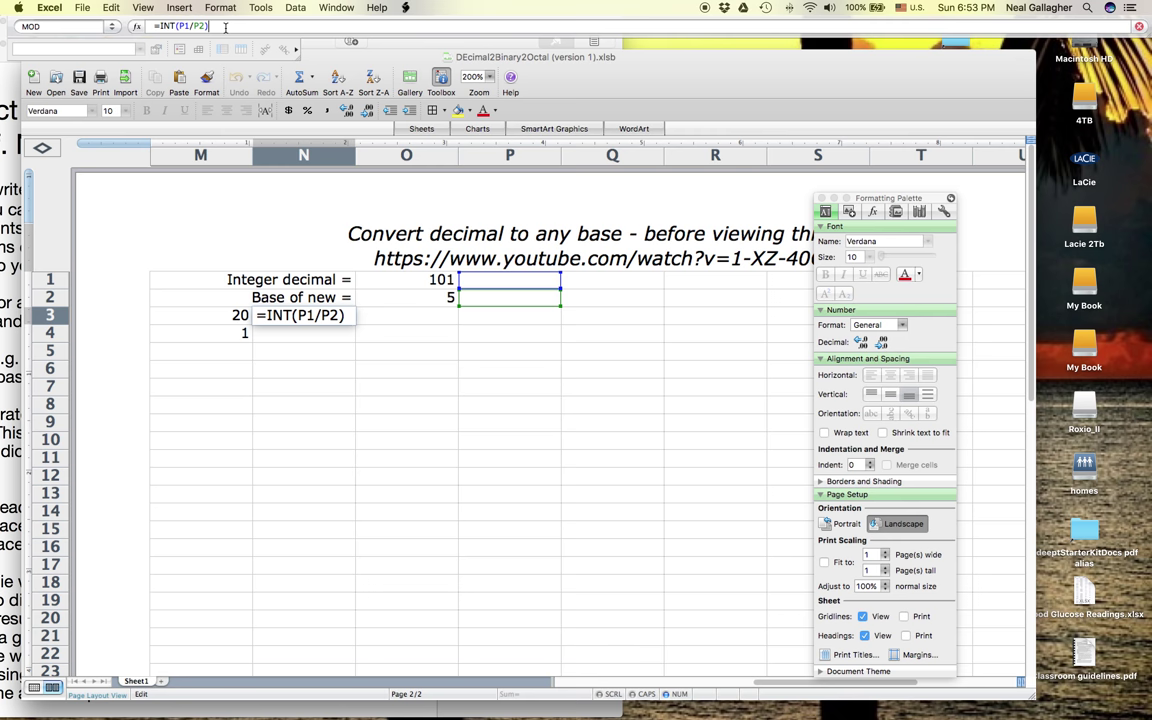
pyautogui.press('BackSpace')
pyautogui.press('BackSpace')
pyautogui.press('BackSpace')
pyautogui.press('BackSpace')
pyautogui.press('BackSpace')
pyautogui.press('BackSpace')
pyautogui.press('BackSpace')
pyautogui.press('BackSpace')
pyautogui.press('BackSpace')
pyautogui.press('BackSpace')
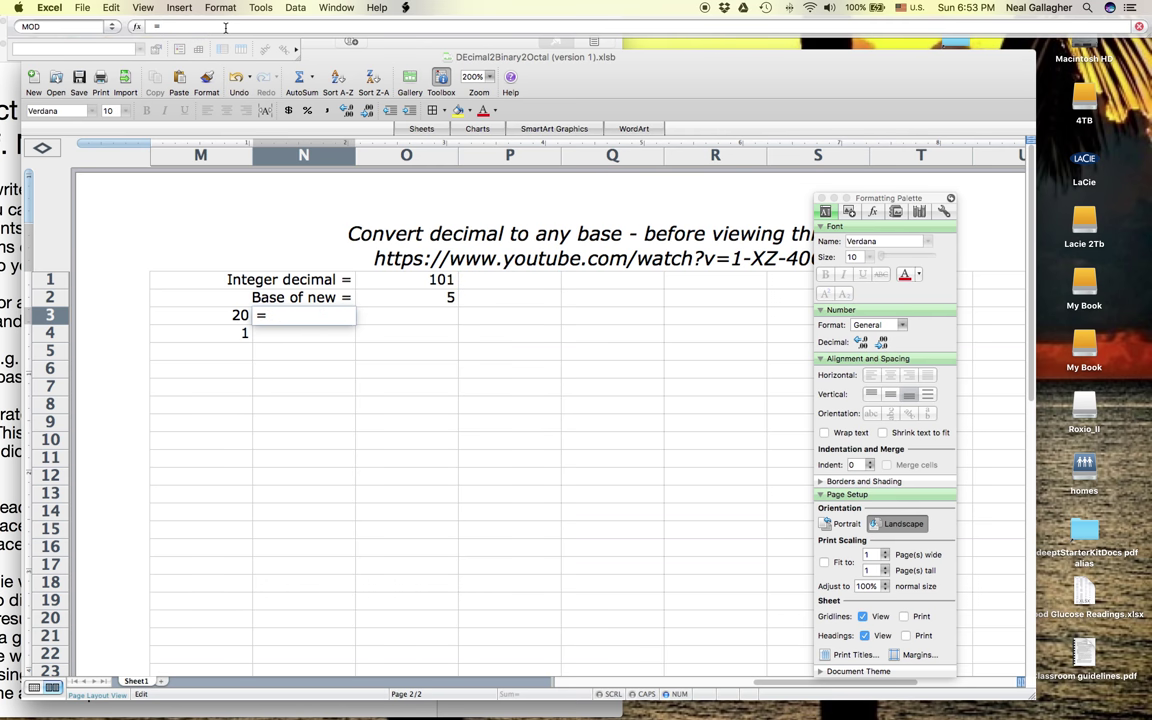
pyautogui.write('int')
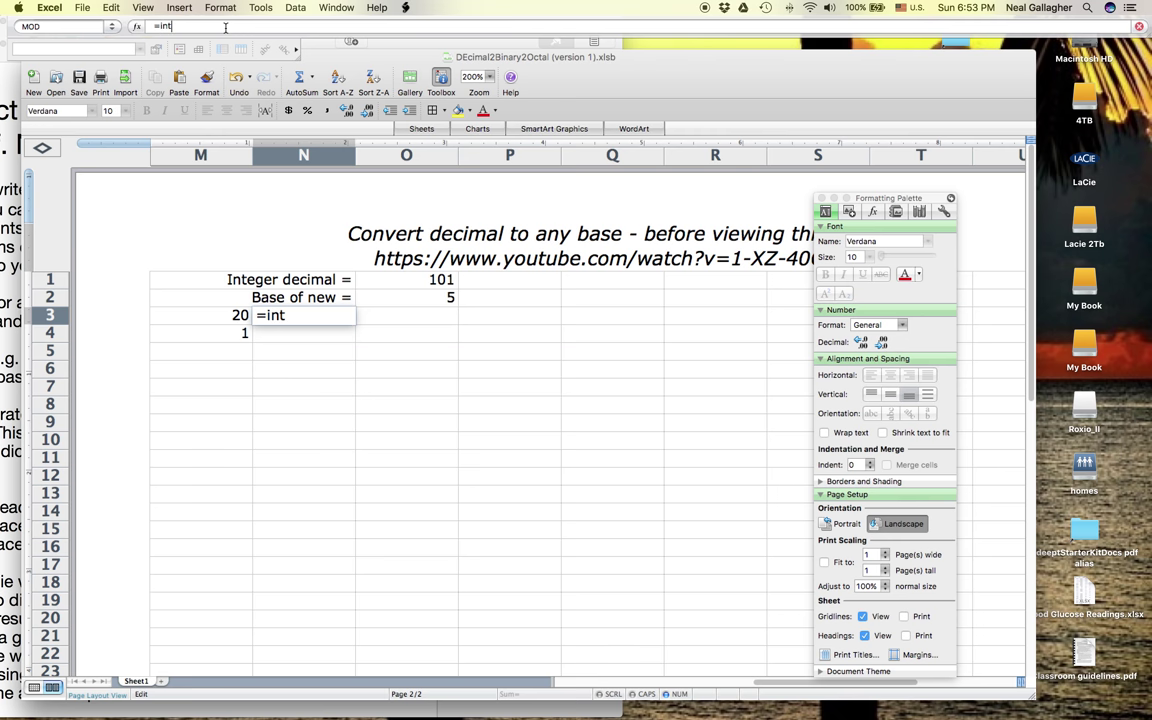
pyautogui.click(240, 315)
pyautogui.click(317, 316)
pyautogui.press('Left')
pyautogui.press('Left')
pyautogui.press('BackSpace')
pyautogui.press('BackSpace')
pyautogui.press('BackSpace')
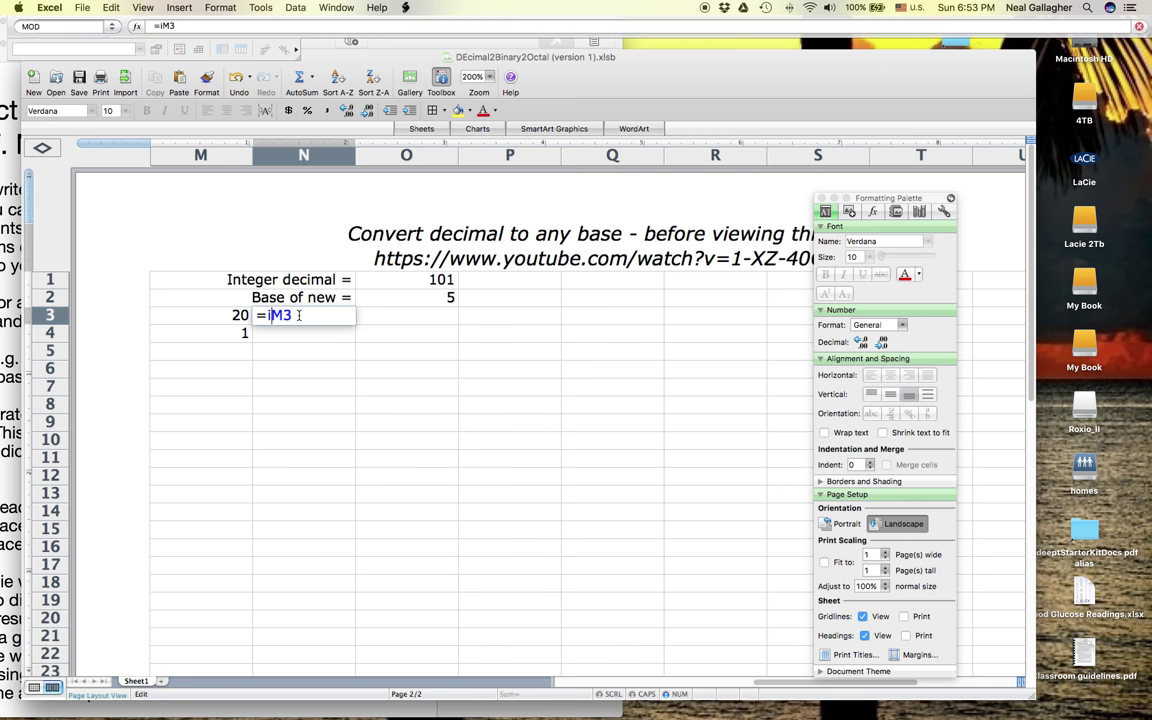
pyautogui.press('Delete')
pyautogui.press('Delete')
pyautogui.press('BackSpace')
# Rewrite N3 as =INT(M3/$O$20) with an absolute base reference
pyautogui.write('int')
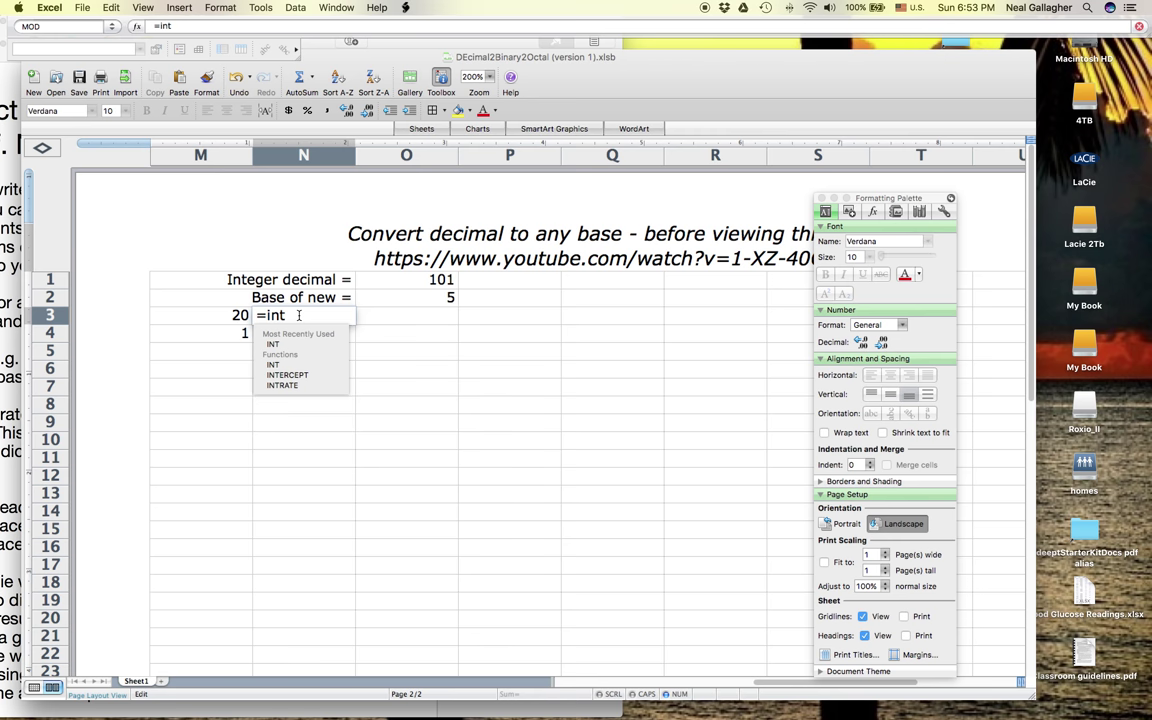
pyautogui.write('(')
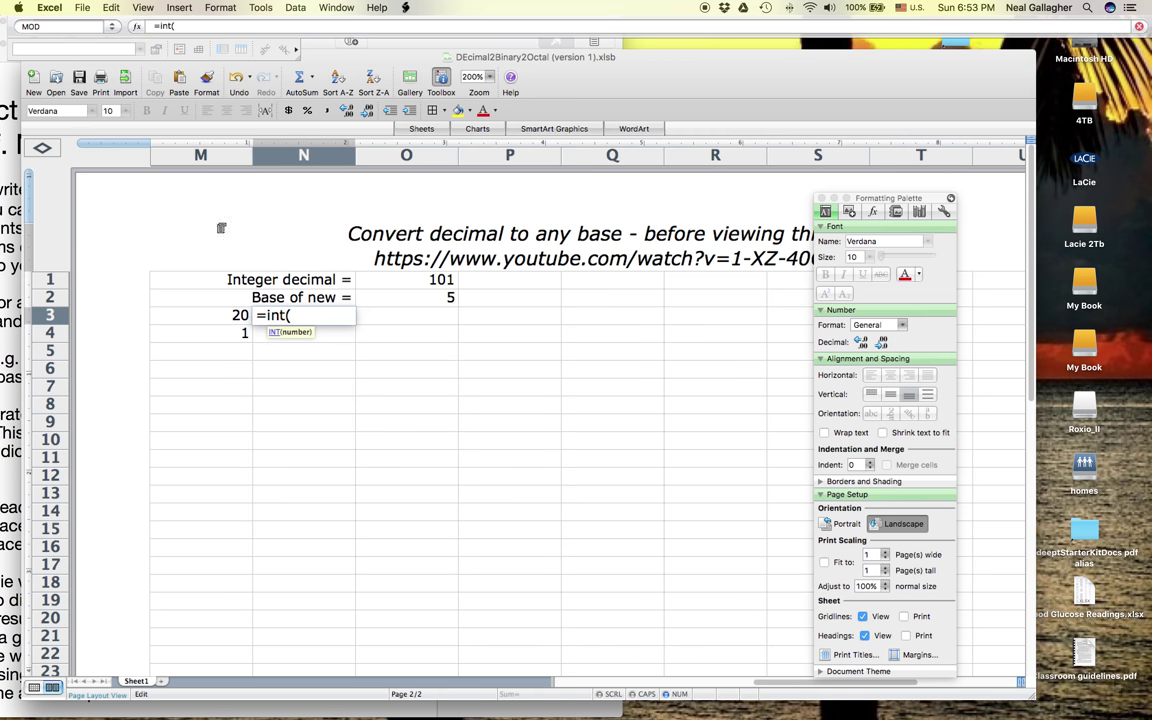
pyautogui.click(234, 316)
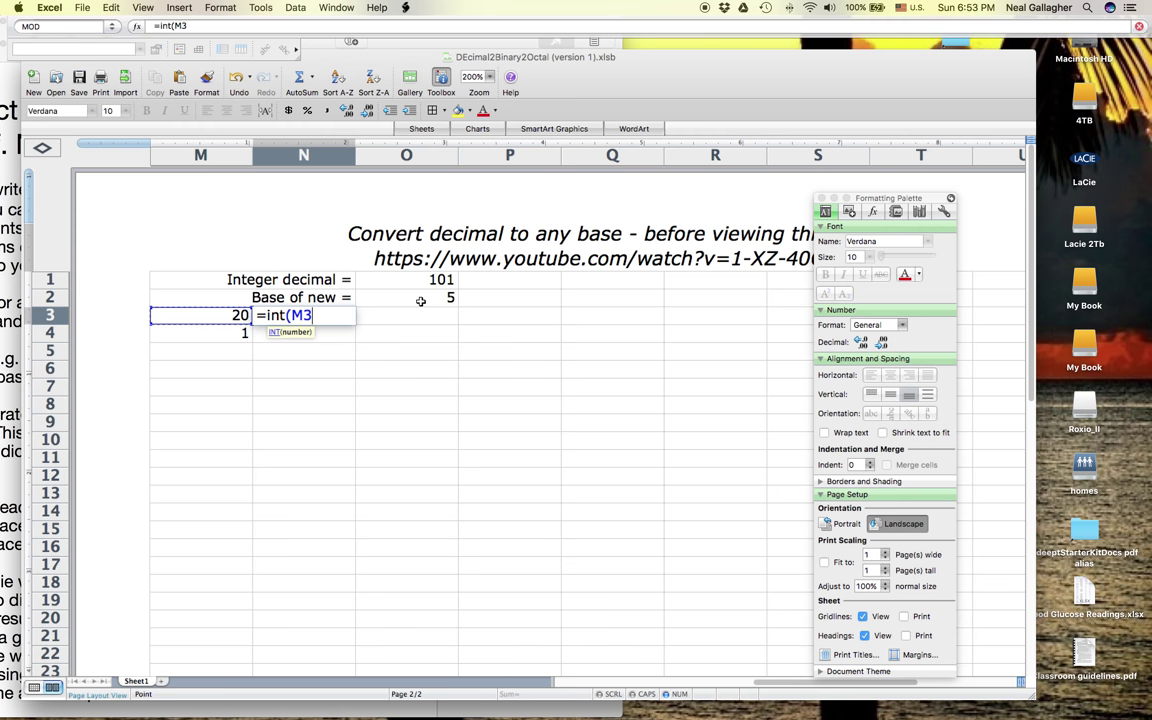
pyautogui.write('/')
pyautogui.click(421, 301)
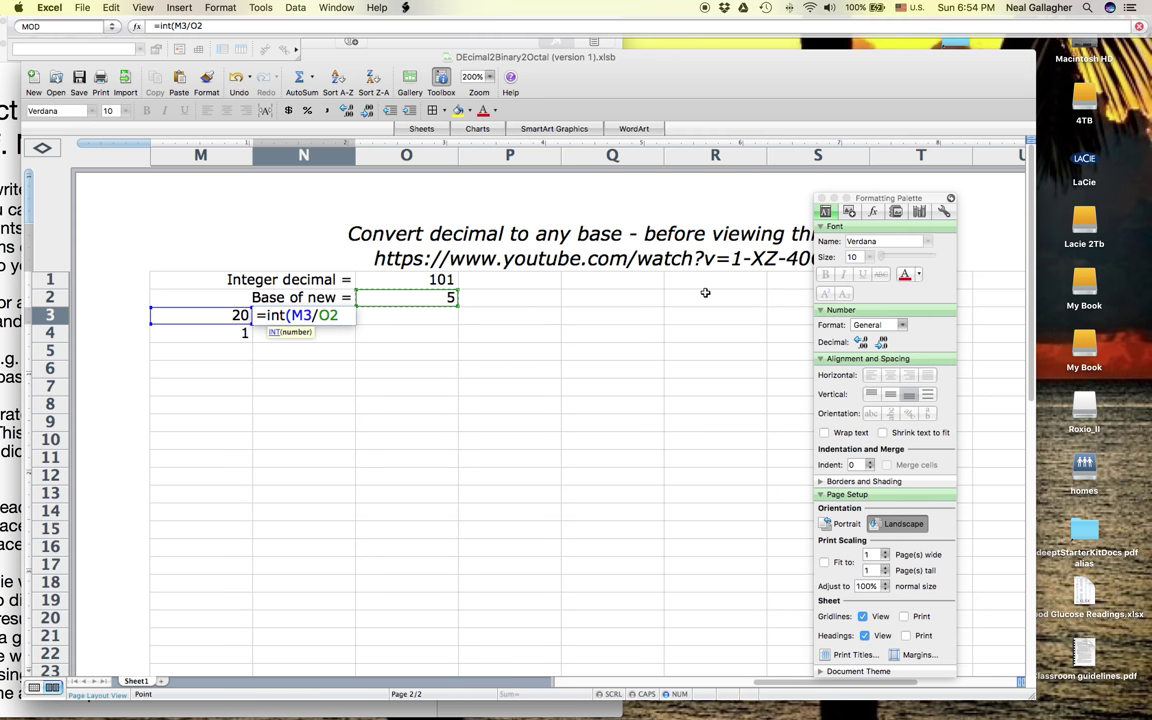
pyautogui.click(323, 318)
pyautogui.write('$$')
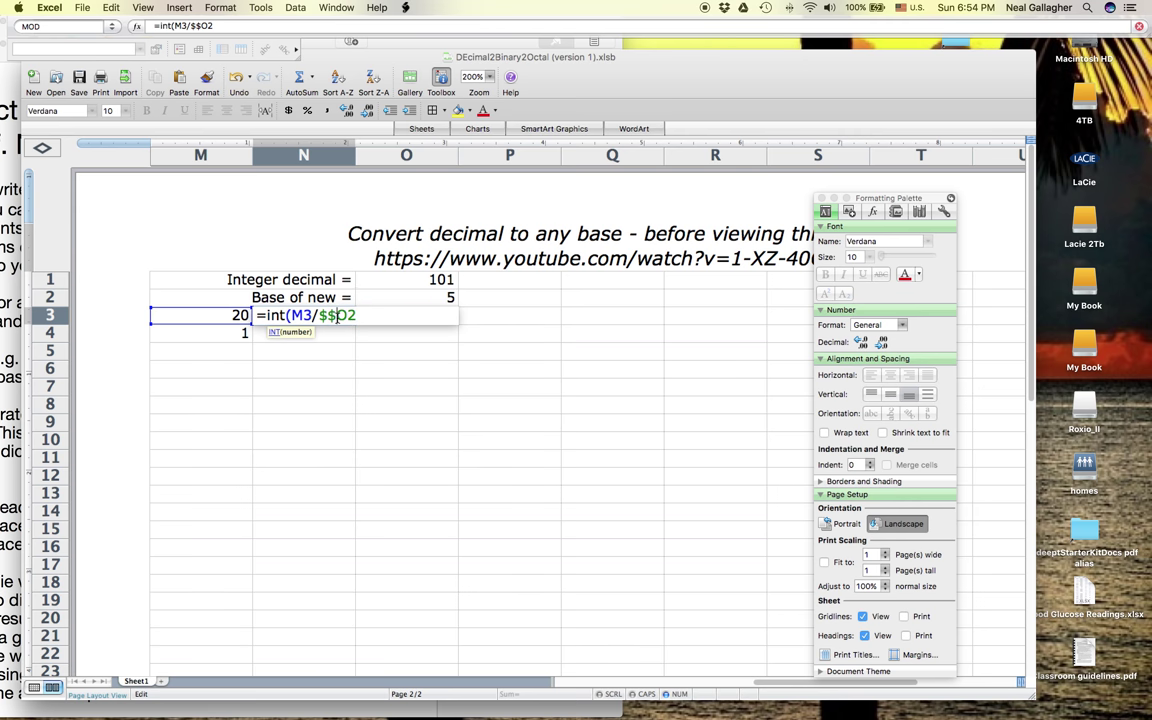
pyautogui.press('BackSpace')
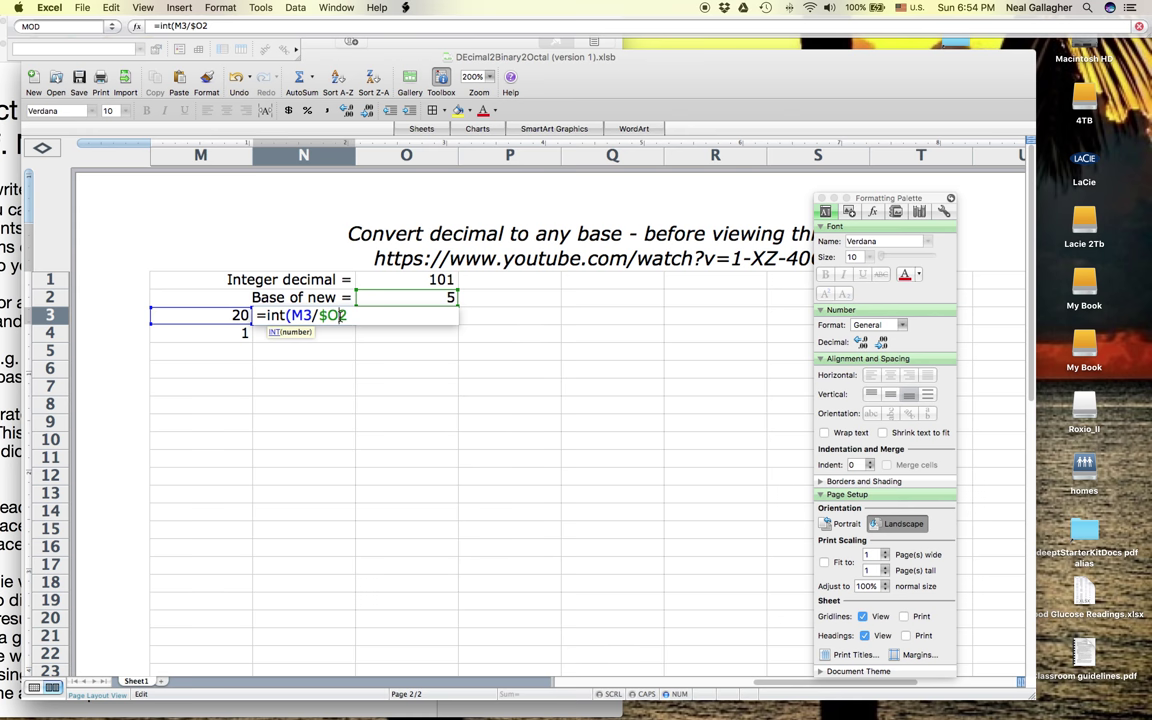
pyautogui.write('$')
pyautogui.press('Right')
pyautogui.write('0')
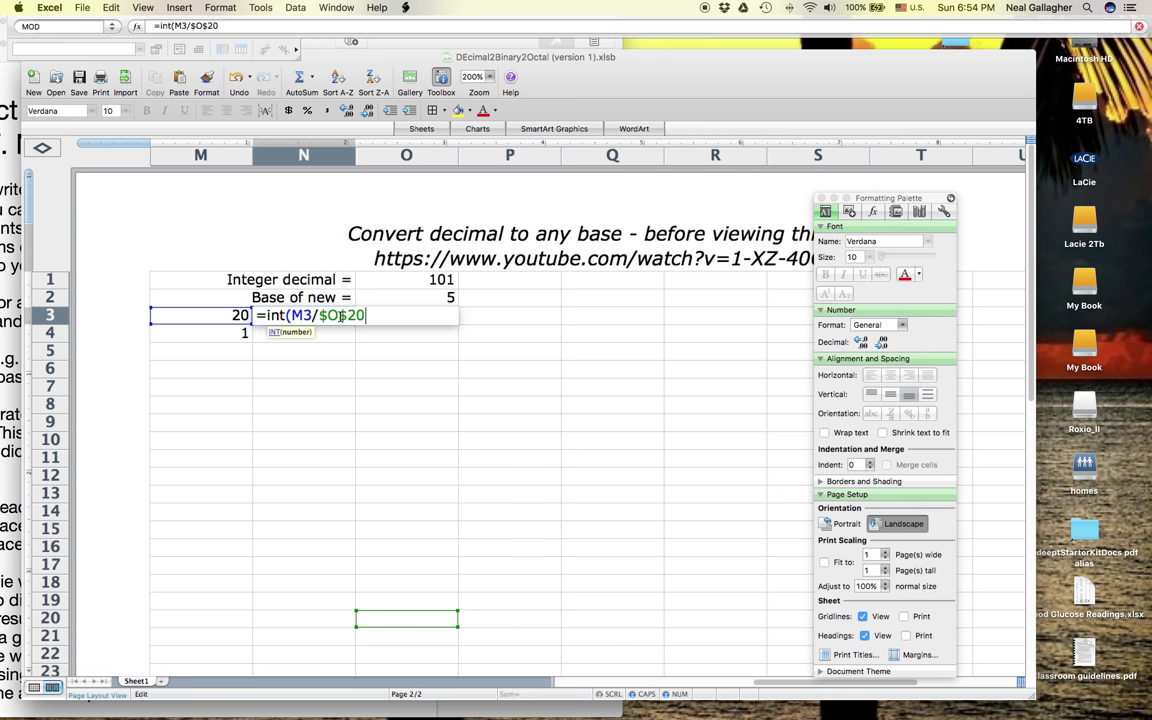
pyautogui.write(')')
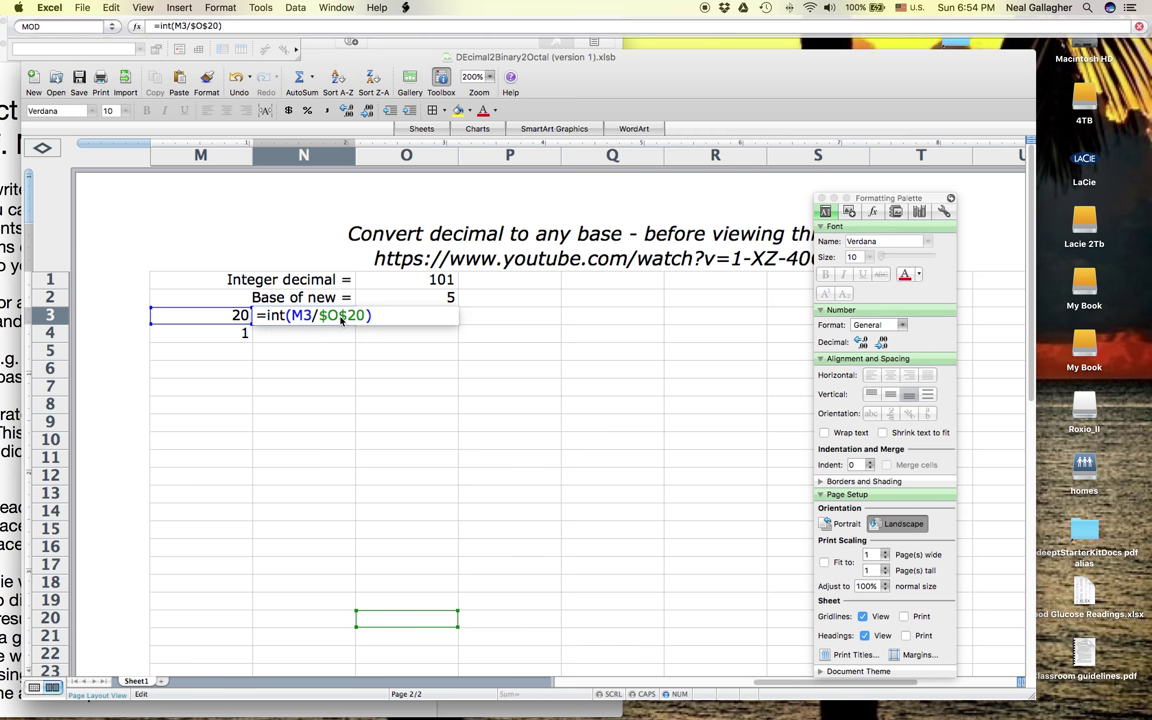
pyautogui.press('Return')
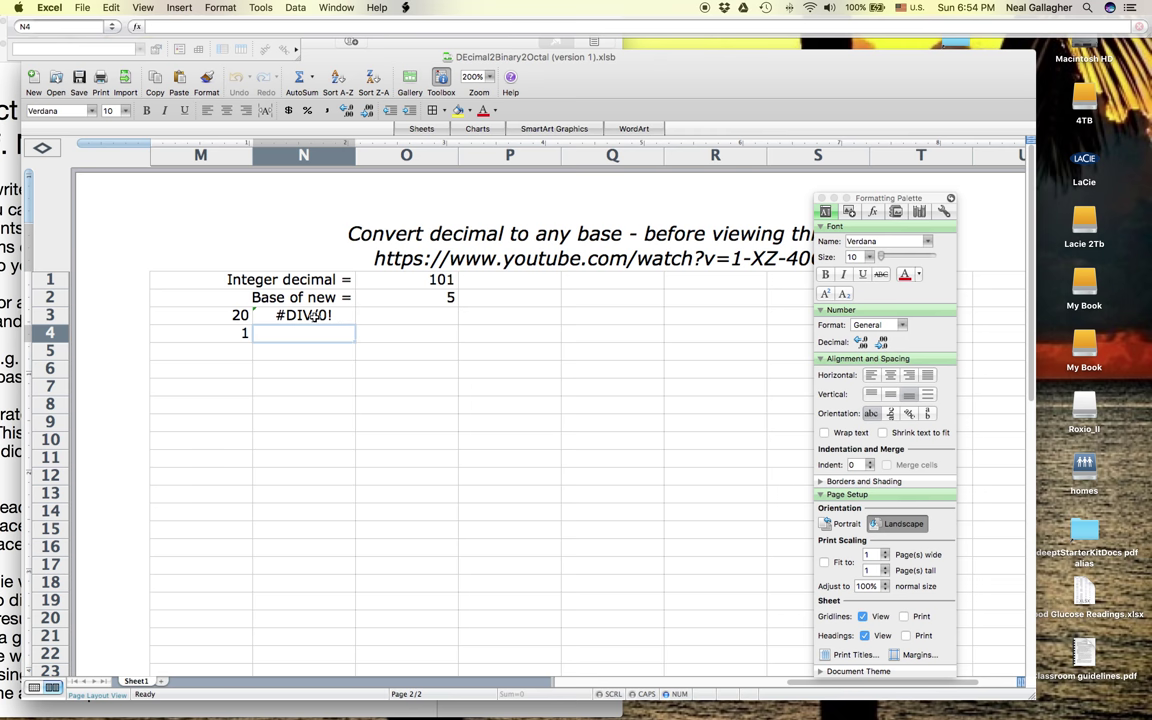
# Remove the stray 0 so N3 reads =INT(M3/$O$2)
pyautogui.click(314, 316)
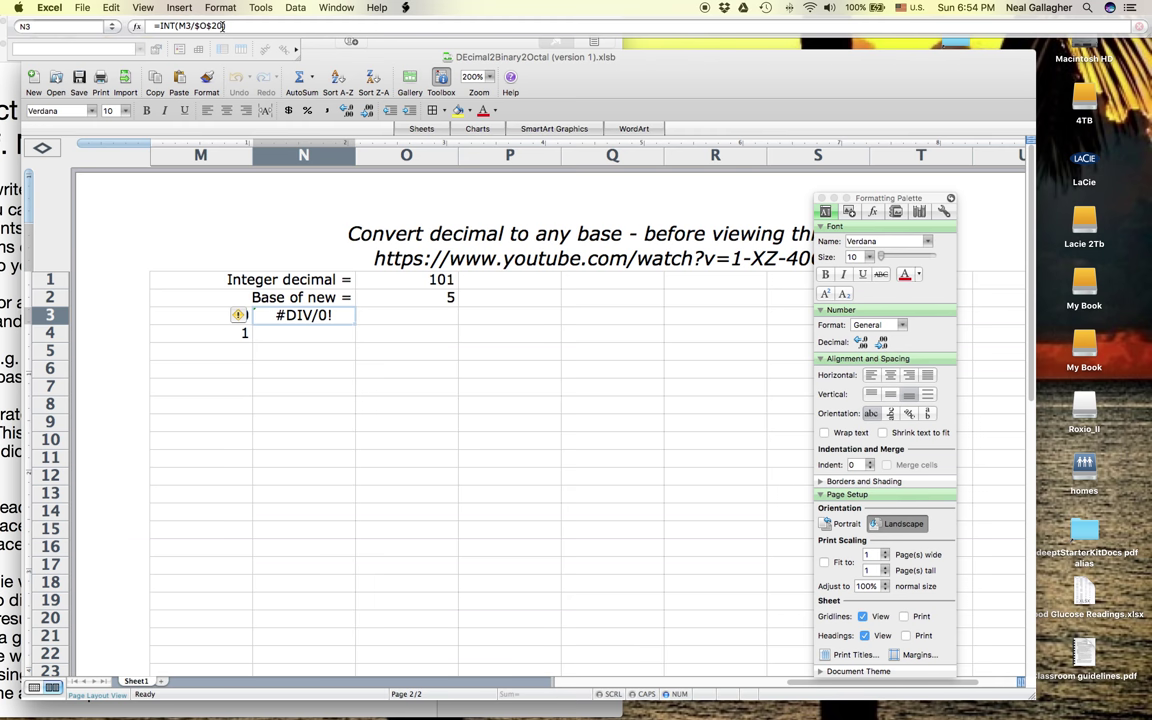
pyautogui.click(222, 26)
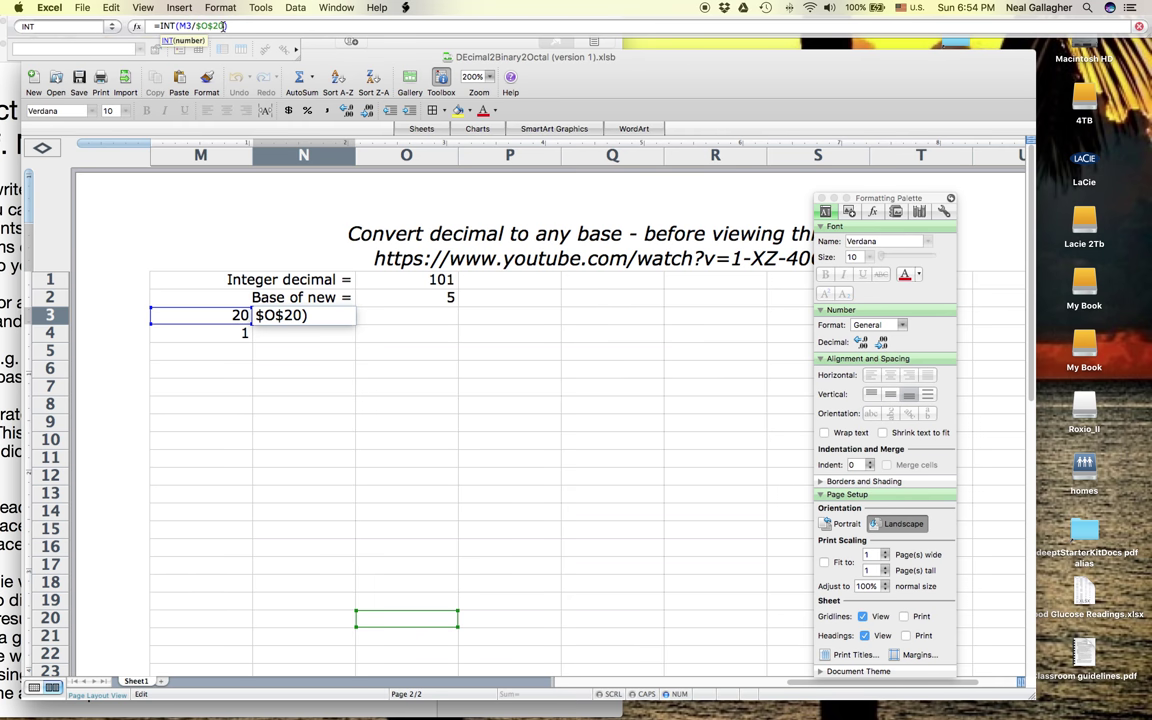
pyautogui.press('BackSpace')
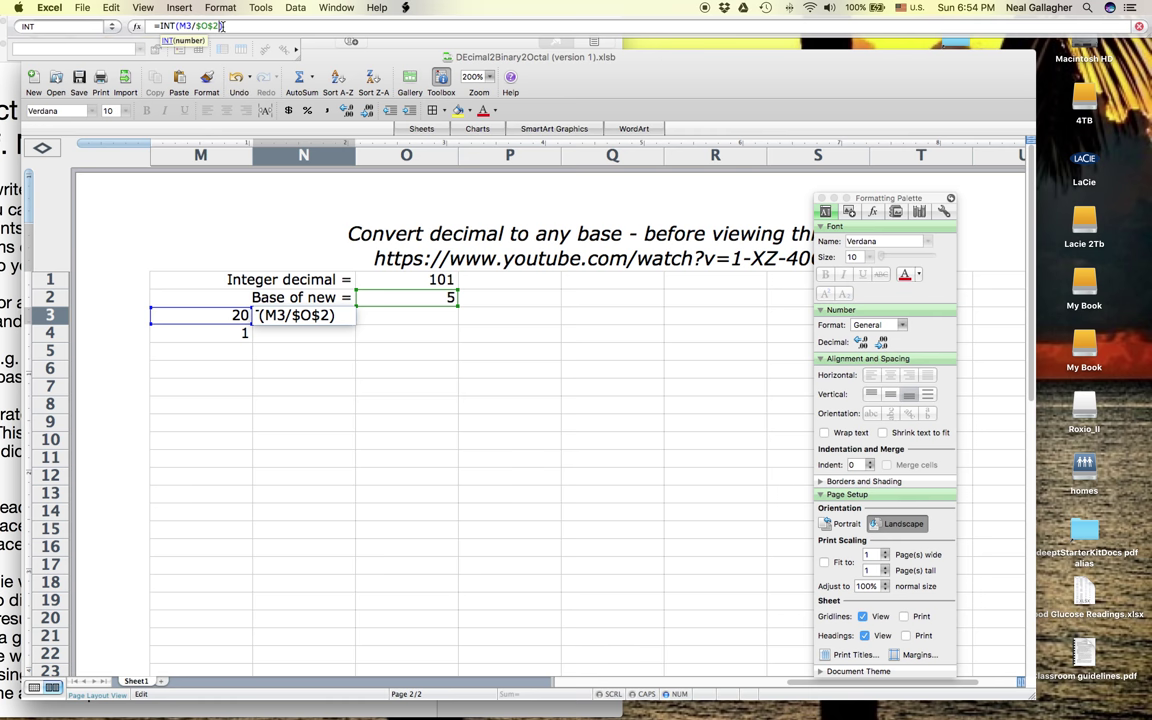
pyautogui.press('Return')
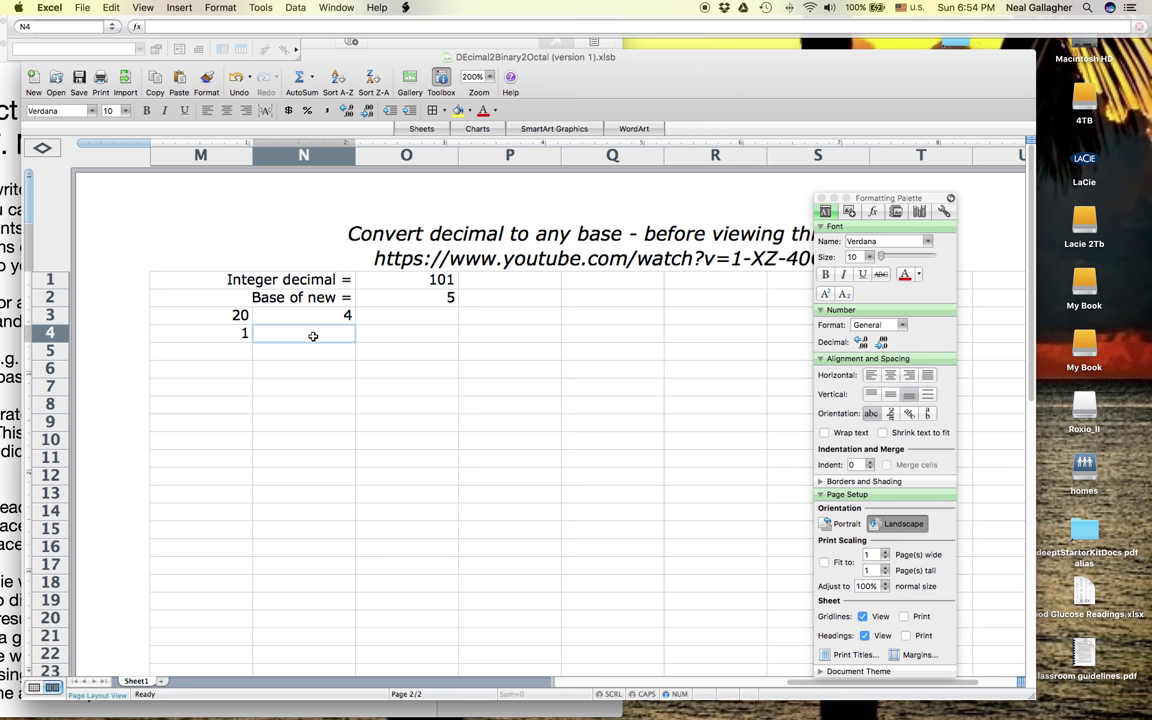
# Enter =MOD(M3,$O$2) in N4, giving remainder 0
pyautogui.write('=mod')
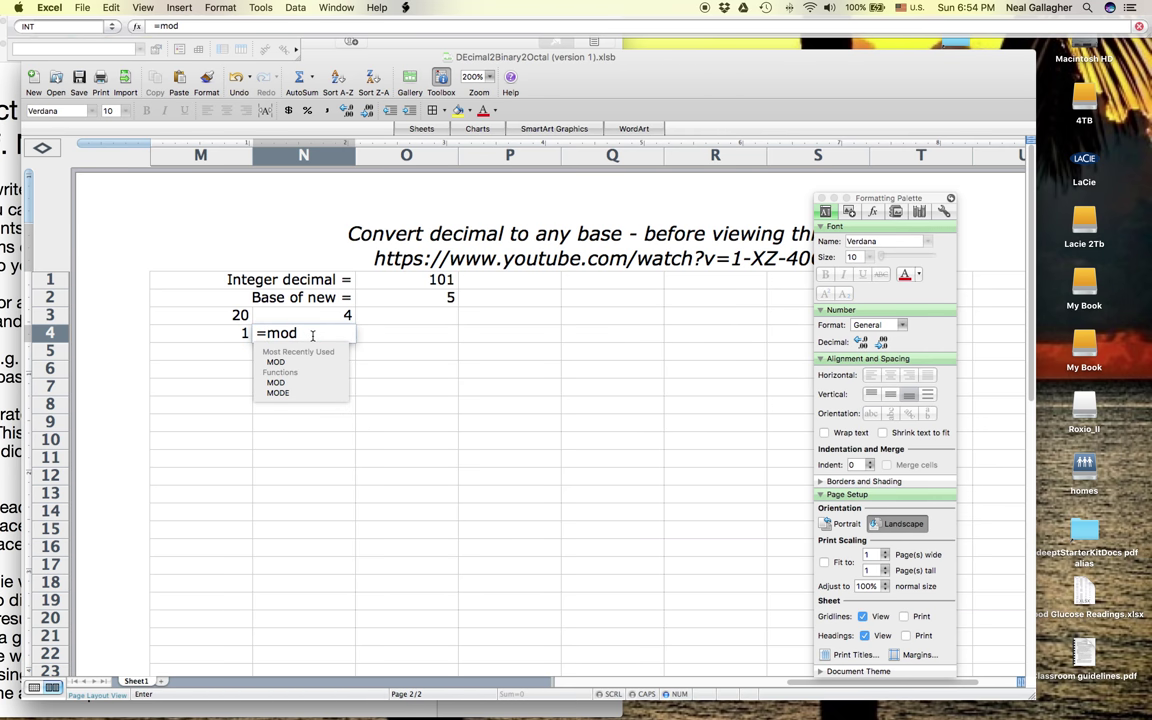
pyautogui.write('(')
pyautogui.click(235, 316)
pyautogui.write(',')
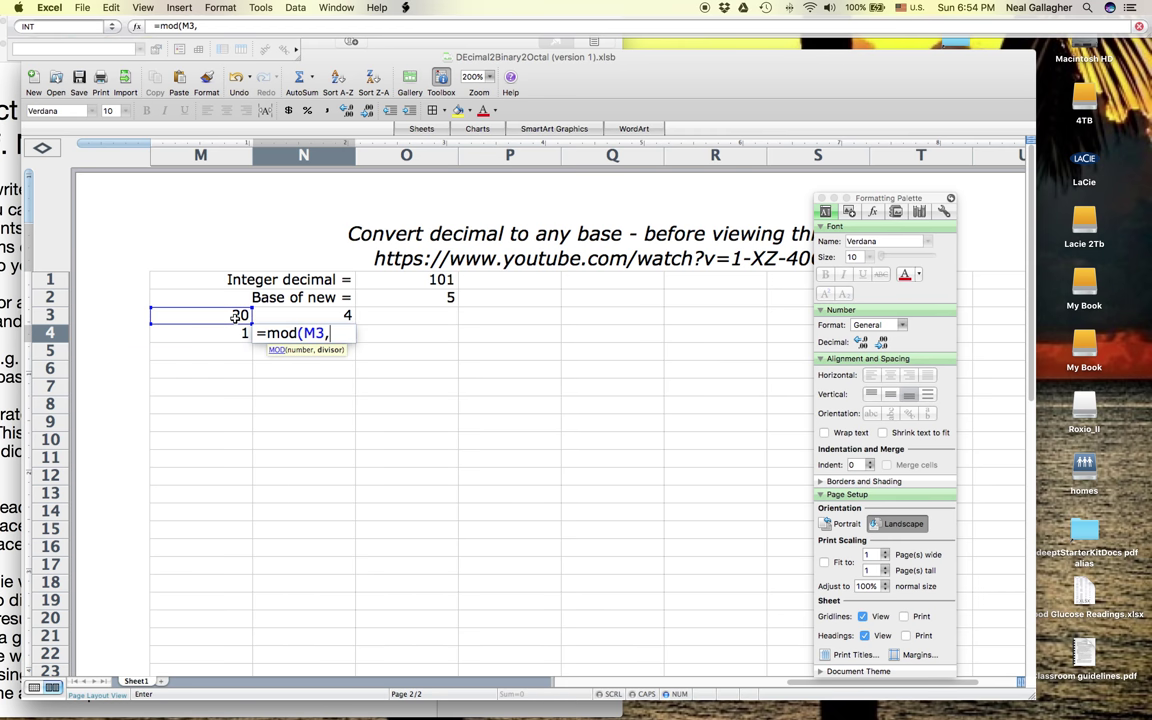
pyautogui.click(448, 292)
pyautogui.click(331, 333)
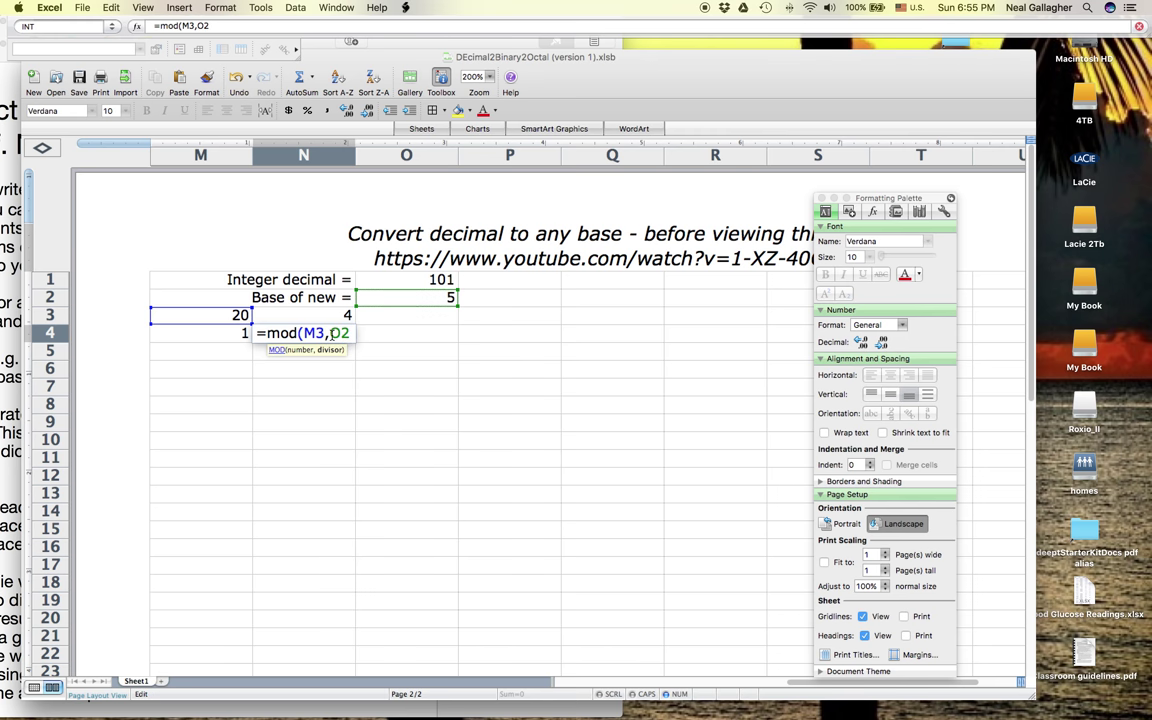
pyautogui.write('$O')
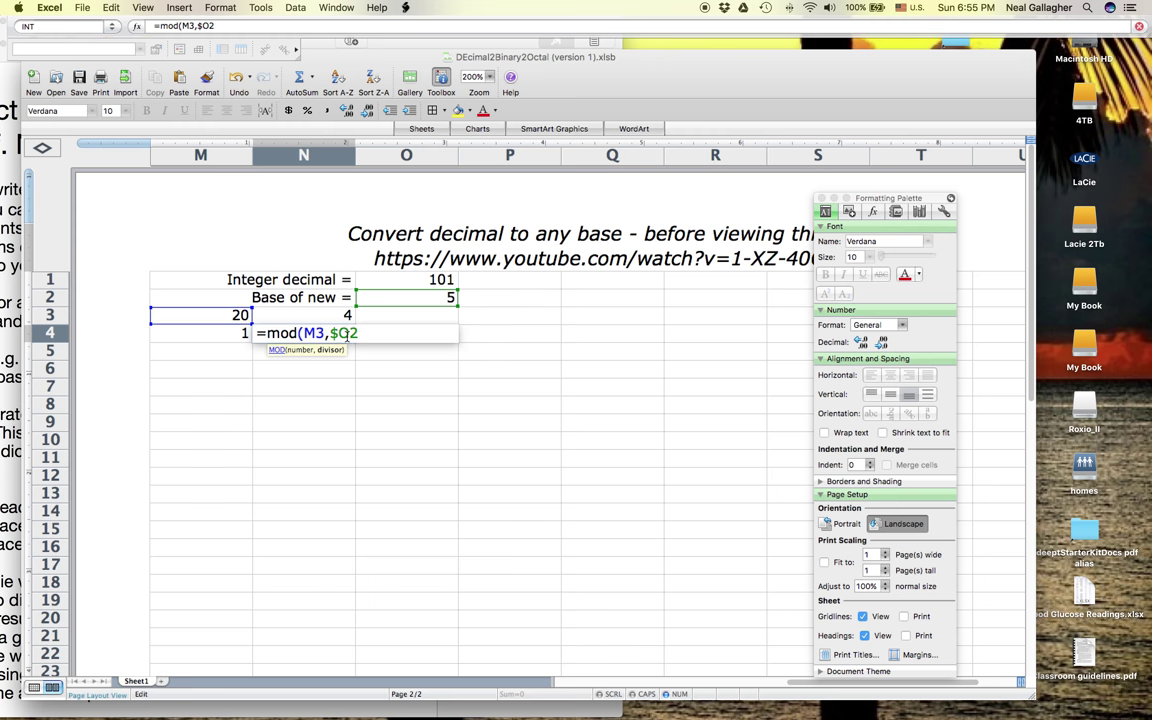
pyautogui.write('$2')
pyautogui.press('Return')
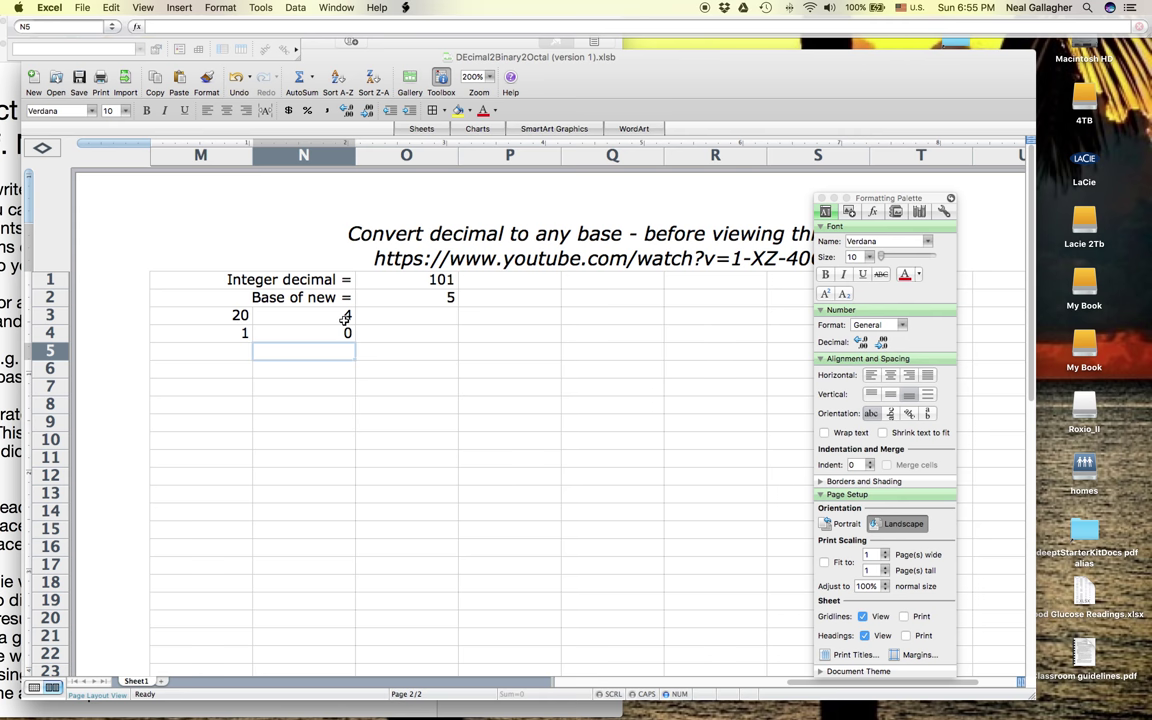
# Fill the N3:N4 quotient and remainder formulas across columns O and P
pyautogui.click(316, 314)
pyautogui.moveTo(349, 334); pyautogui.dragTo(415, 346)
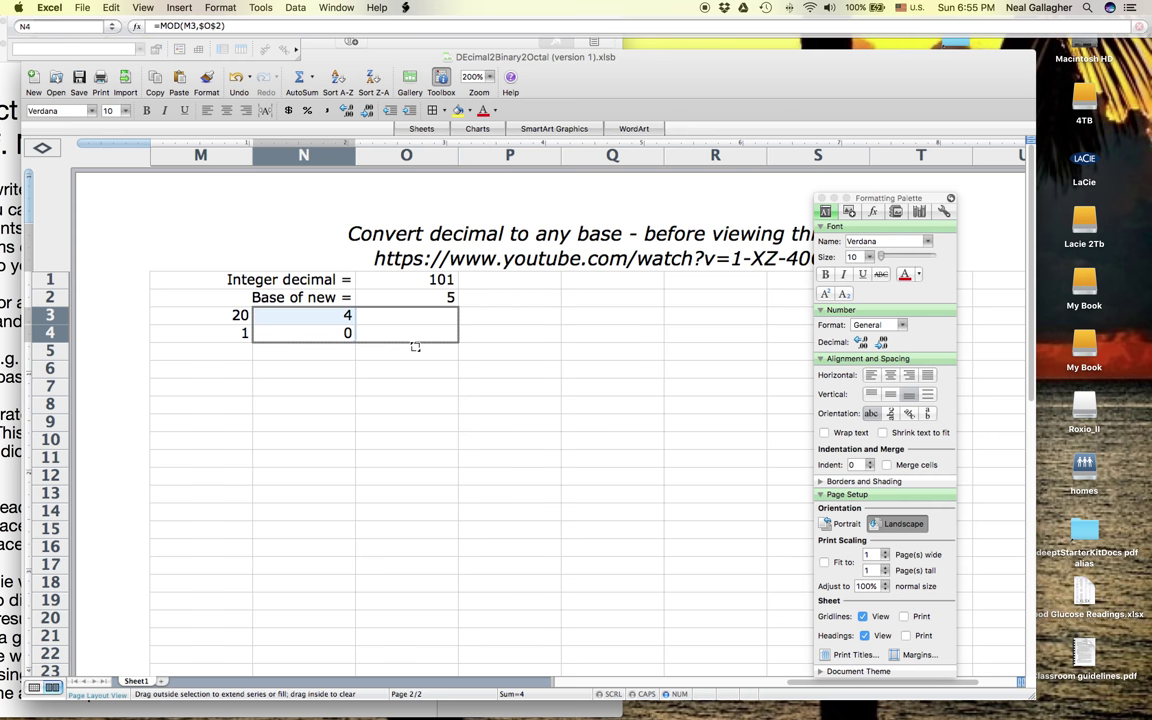
pyautogui.moveTo(415, 346); pyautogui.dragTo(415, 346)
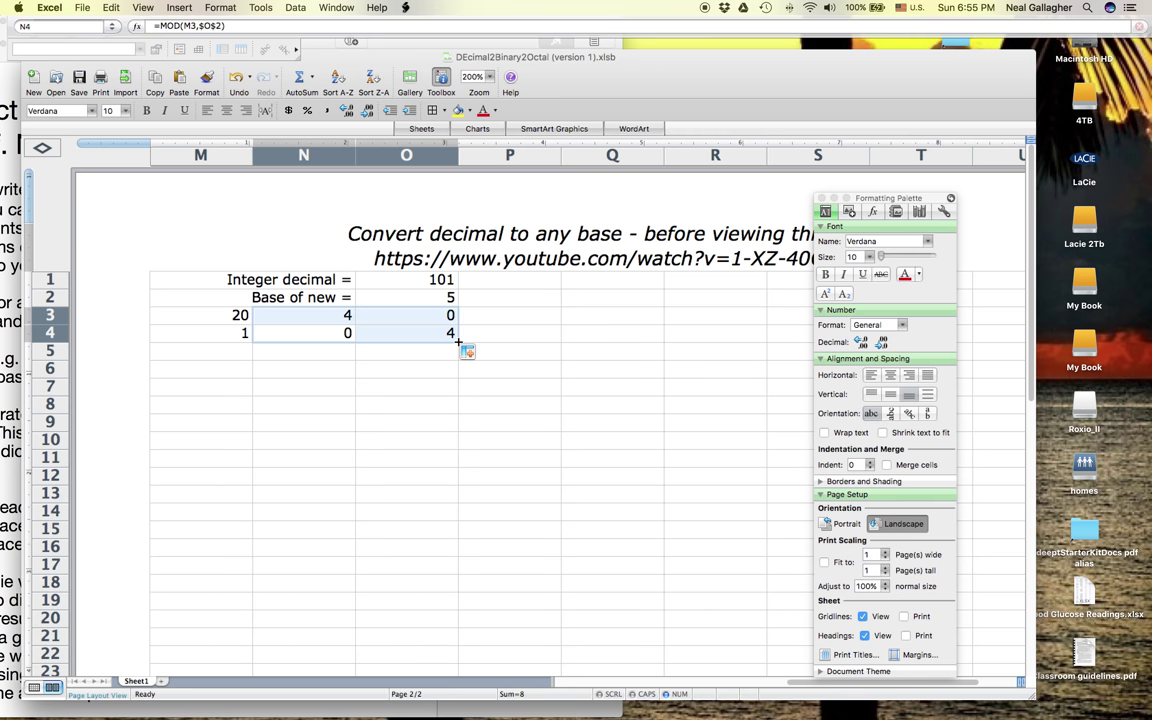
pyautogui.moveTo(492, 344); pyautogui.dragTo(532, 342)
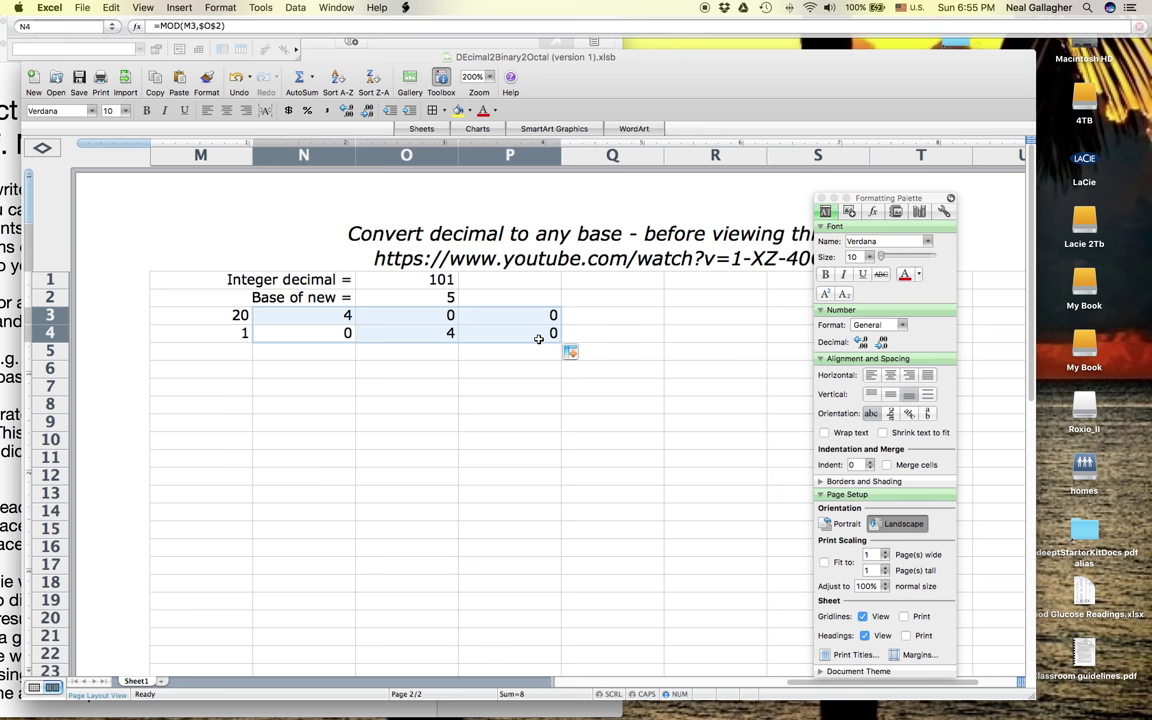
pyautogui.click(237, 353)
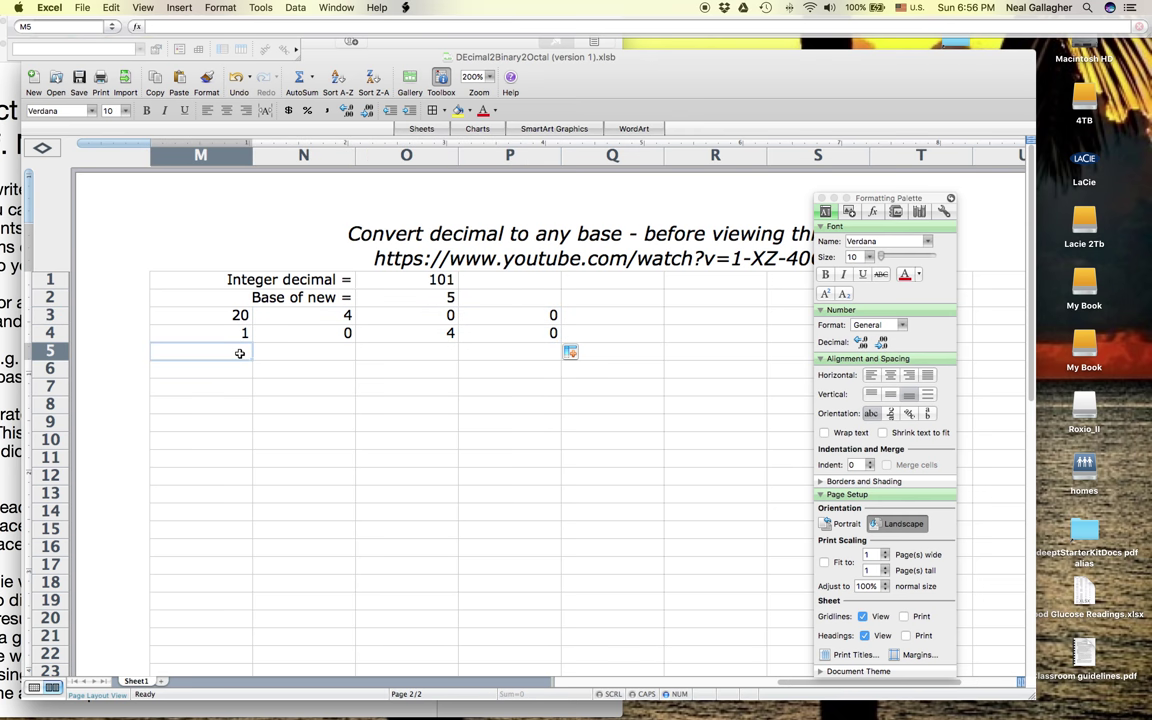
# Enter 401, the base-5 form of 101 read from the remainders, in cell M5
pyautogui.doubleClick(239, 353)
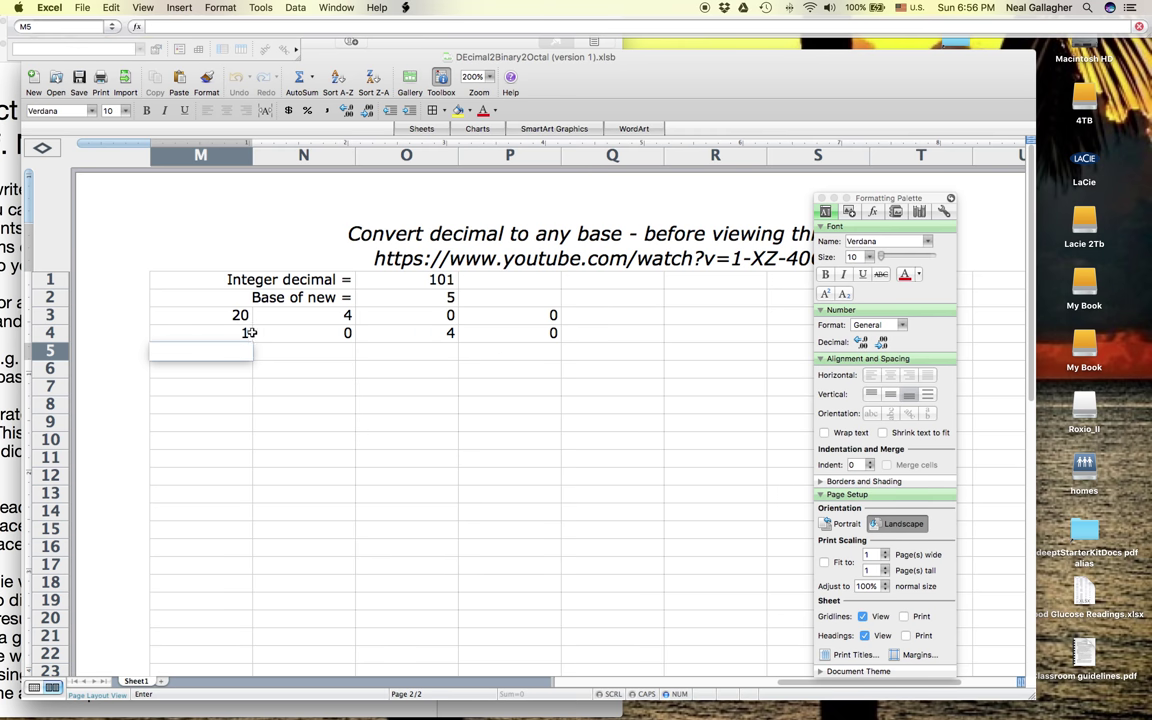
pyautogui.write('401')
pyautogui.press('Return')
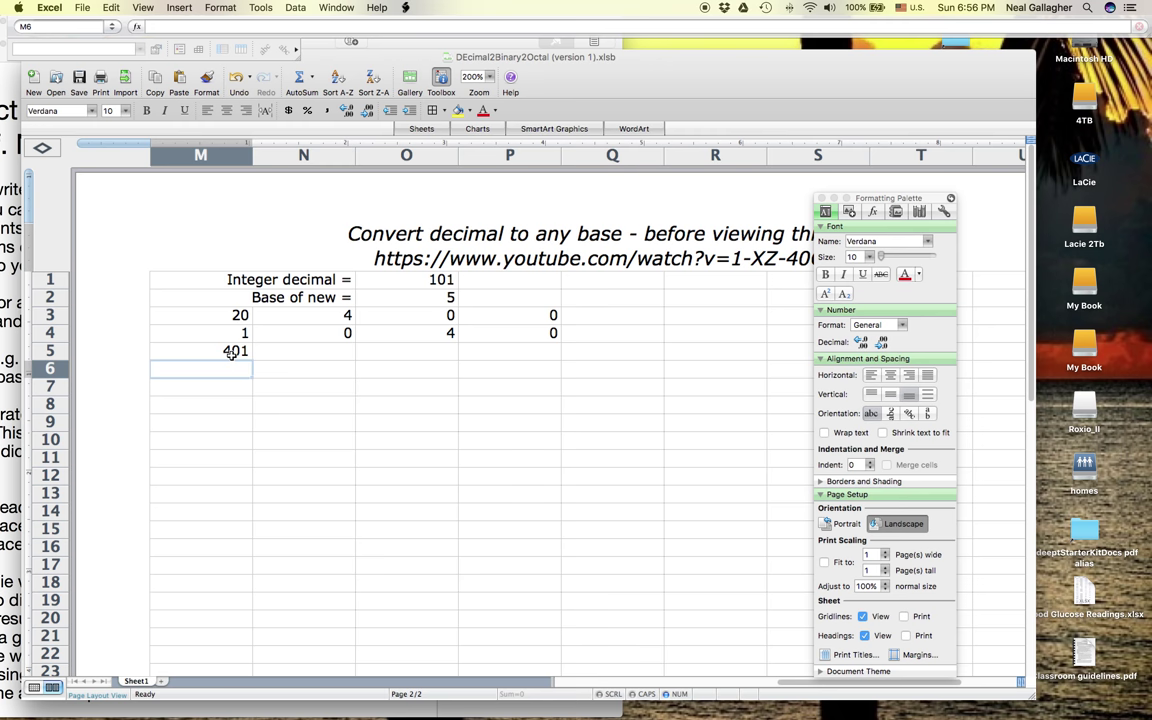
pyautogui.click(232, 352)
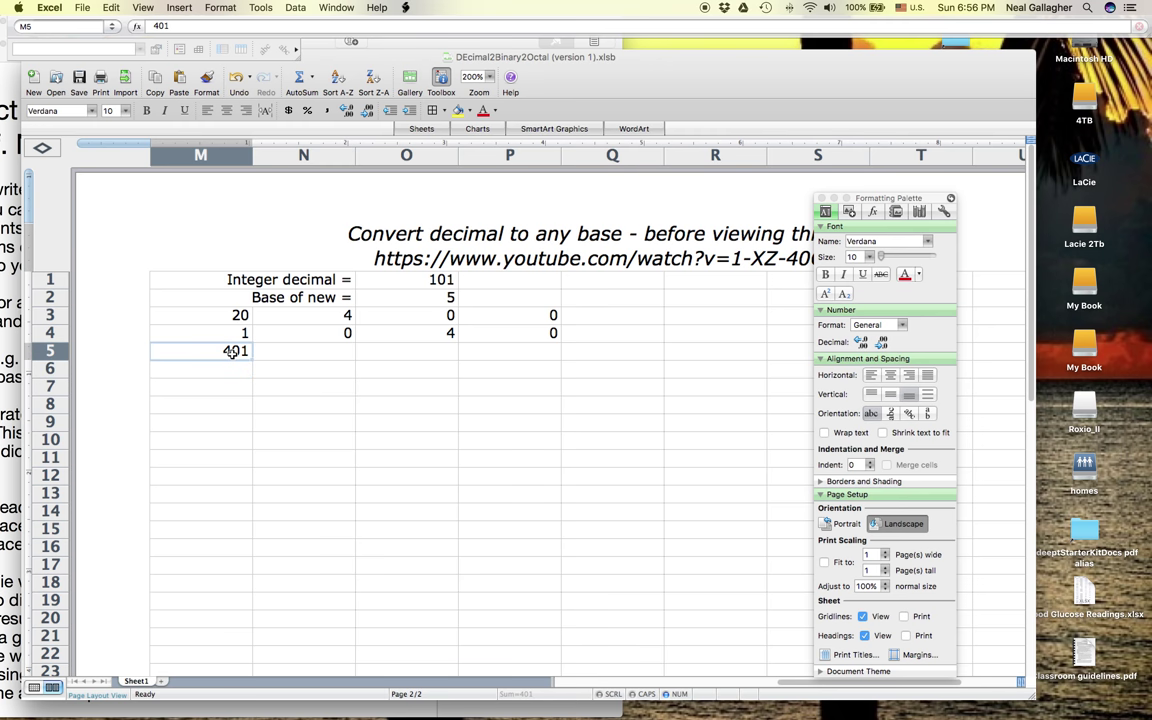
# Replace the 401 in M5 with the text 'concatenate('
pyautogui.click(183, 27)
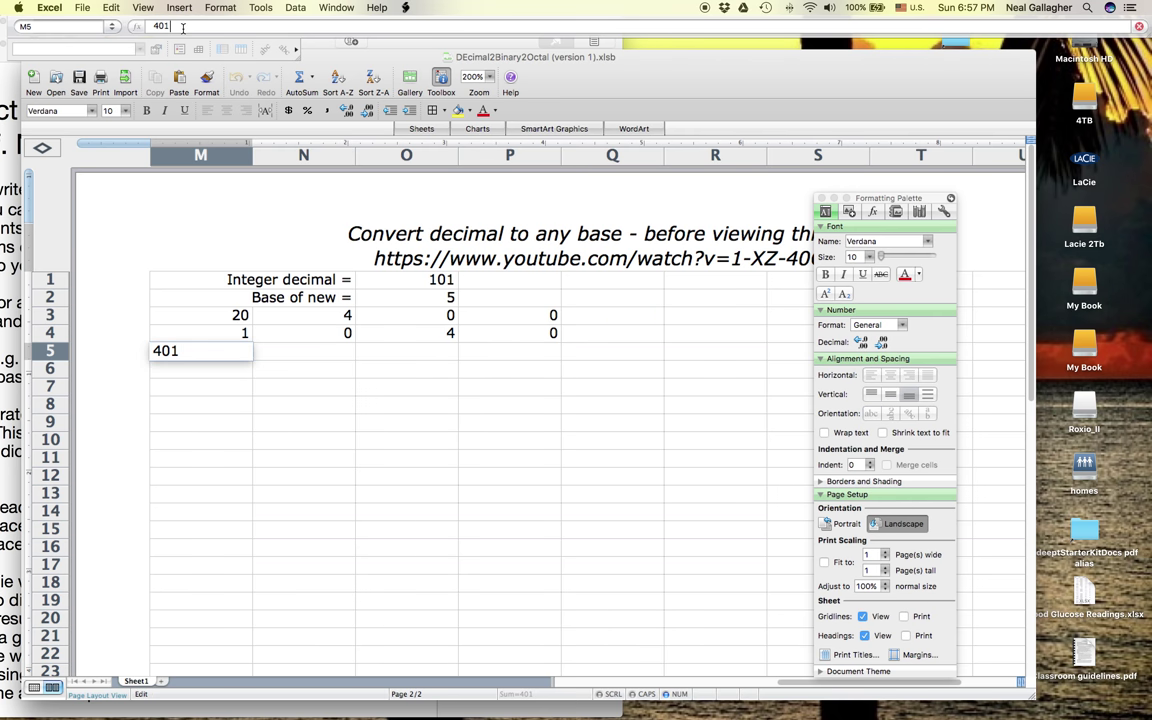
pyautogui.press('BackSpace')
pyautogui.press('BackSpace')
pyautogui.press('BackSpace')
pyautogui.write('con')
pyautogui.write('aten')
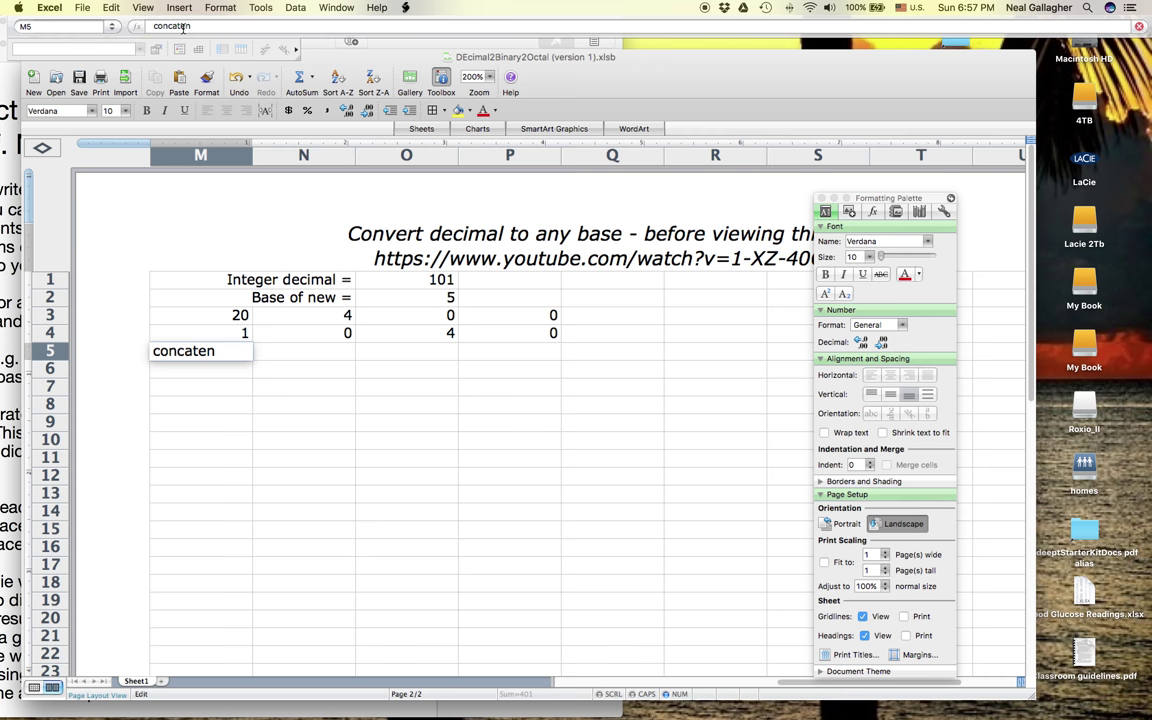
pyautogui.write('ate(')
pyautogui.click(539, 318)
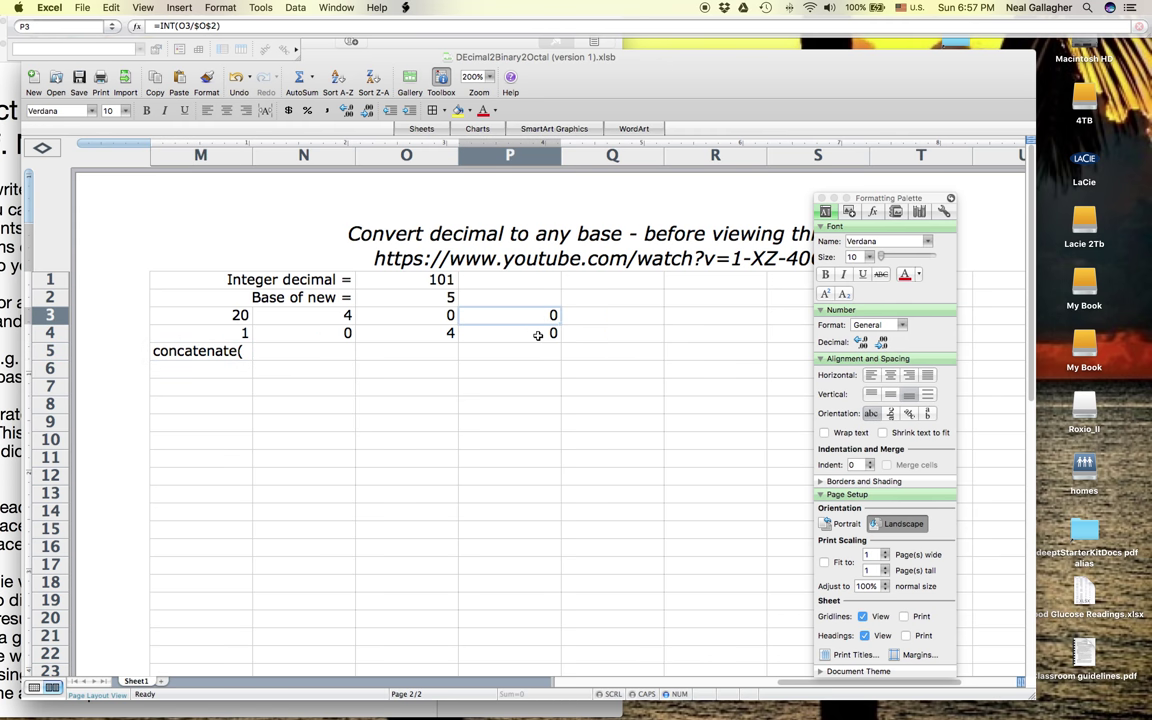
# Fill the P3:P4 quotient and remainder formulas right through column T, each showing 0
pyautogui.keyDown('shift'); pyautogui.click(540, 333); pyautogui.keyUp('shift')
pyautogui.moveTo(561, 341); pyautogui.dragTo(960, 334)
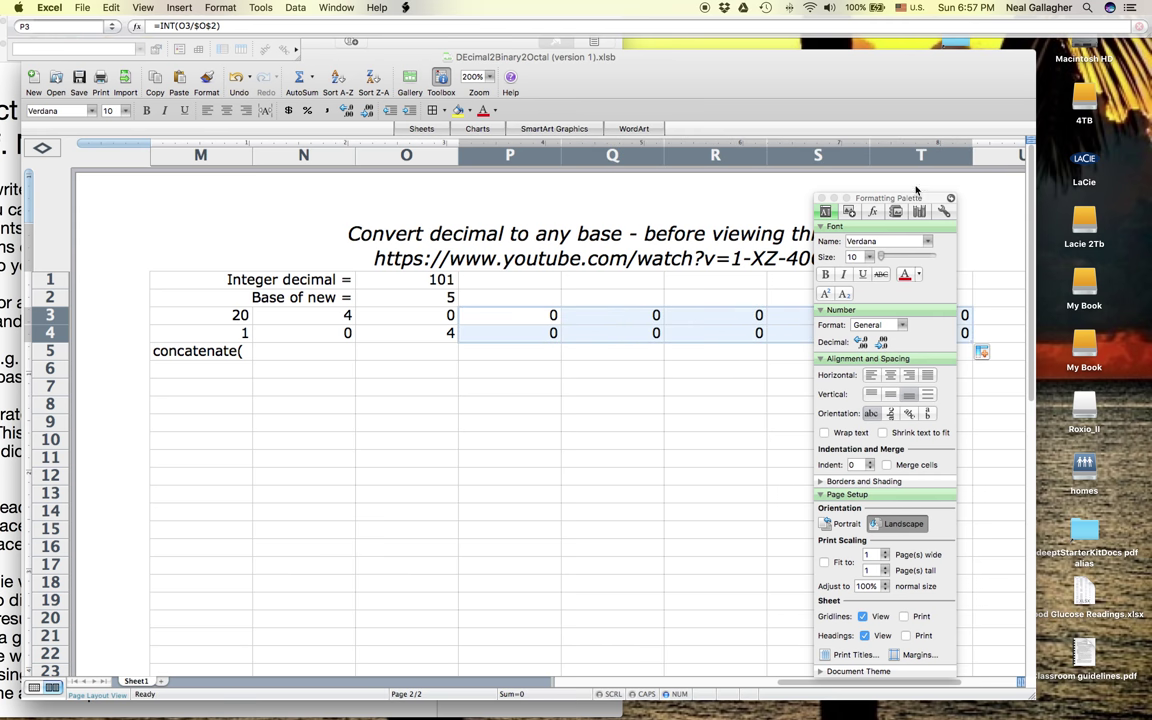
pyautogui.moveTo(919, 198); pyautogui.dragTo(1090, 380)
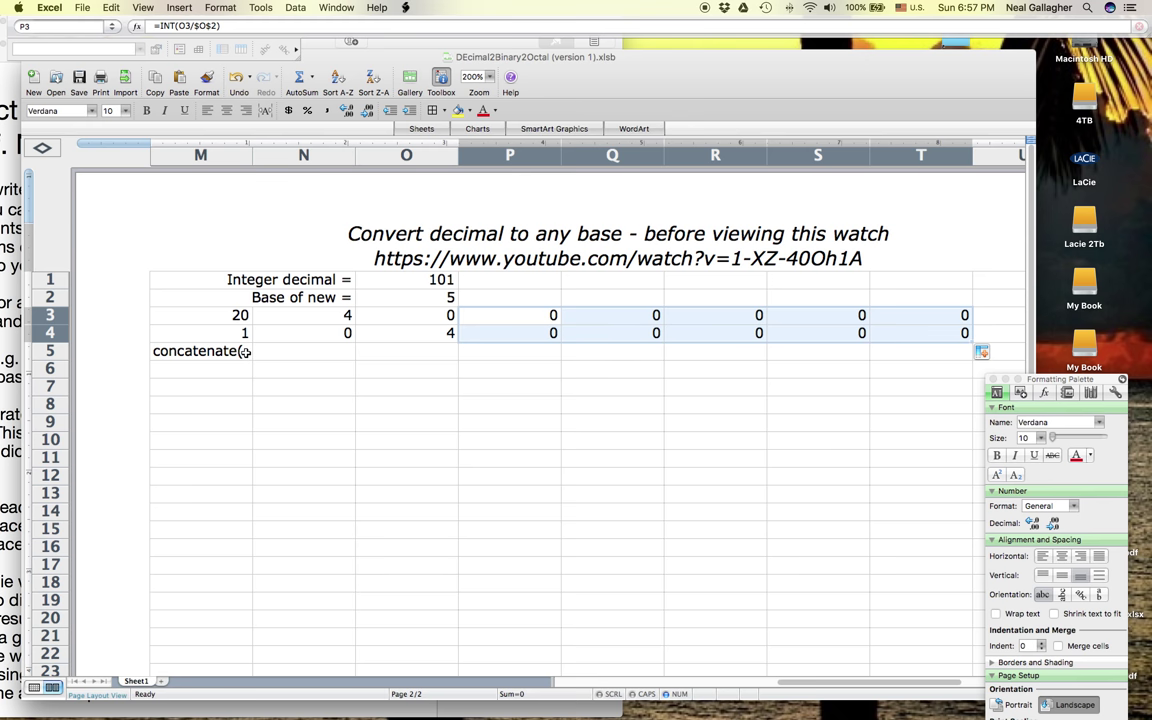
pyautogui.click(244, 351)
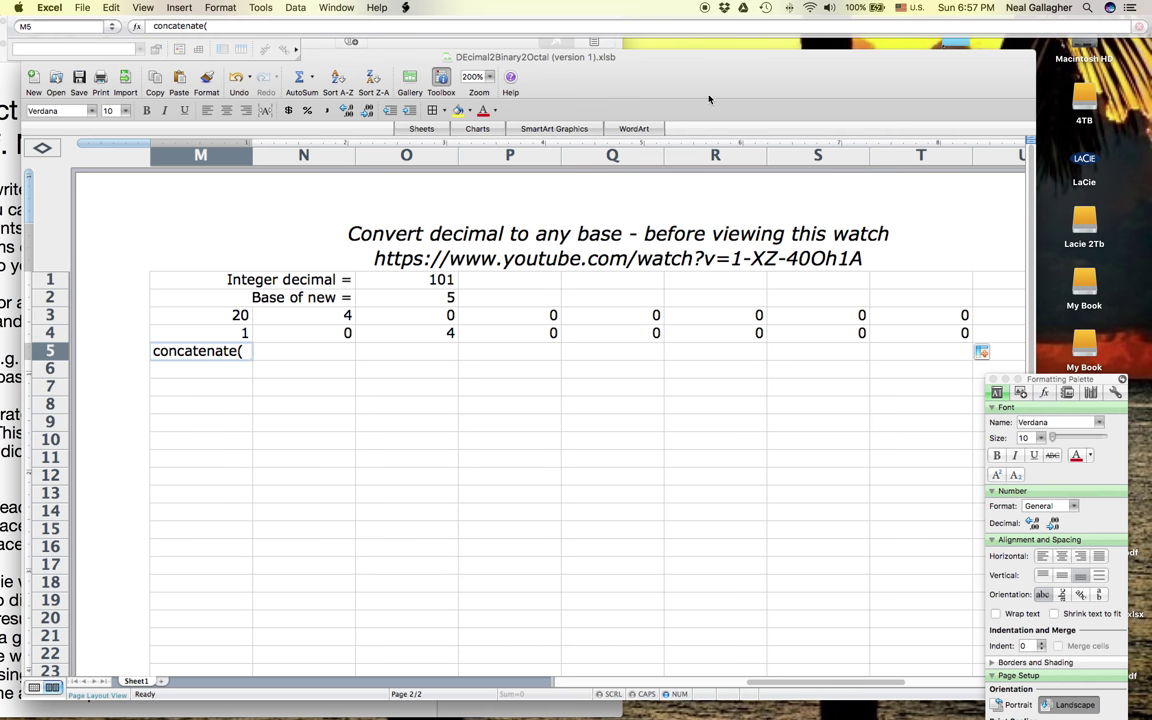
pyautogui.click(915, 333)
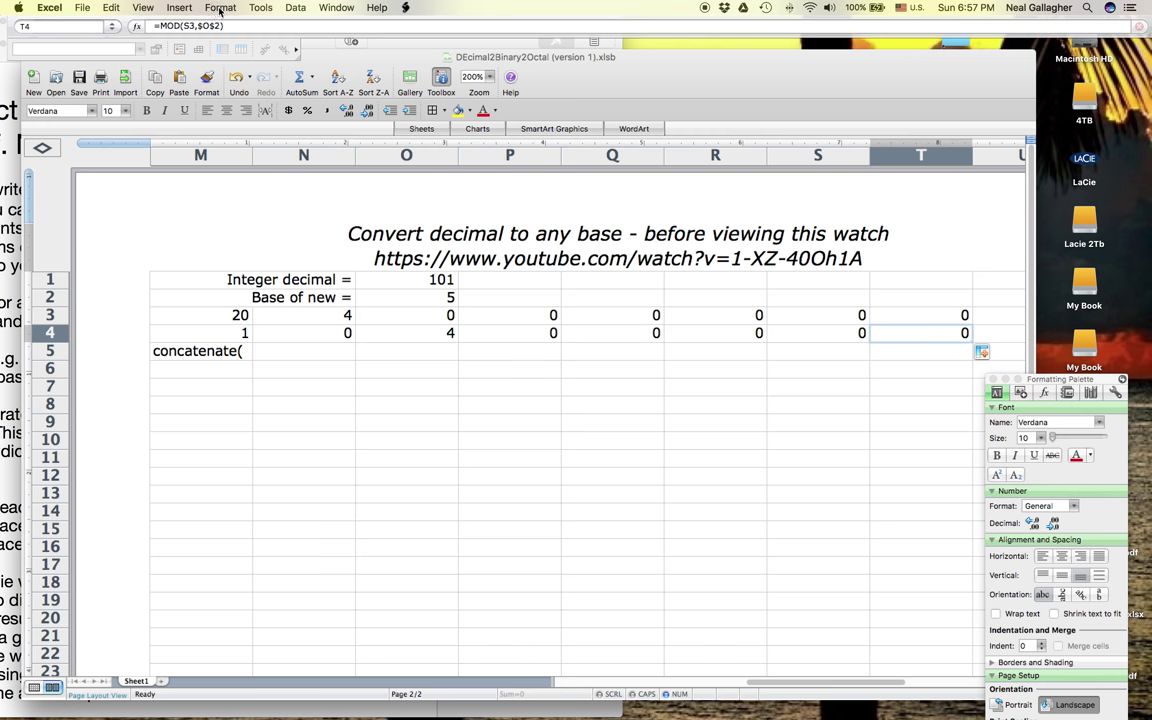
pyautogui.rightClick(199, 352)
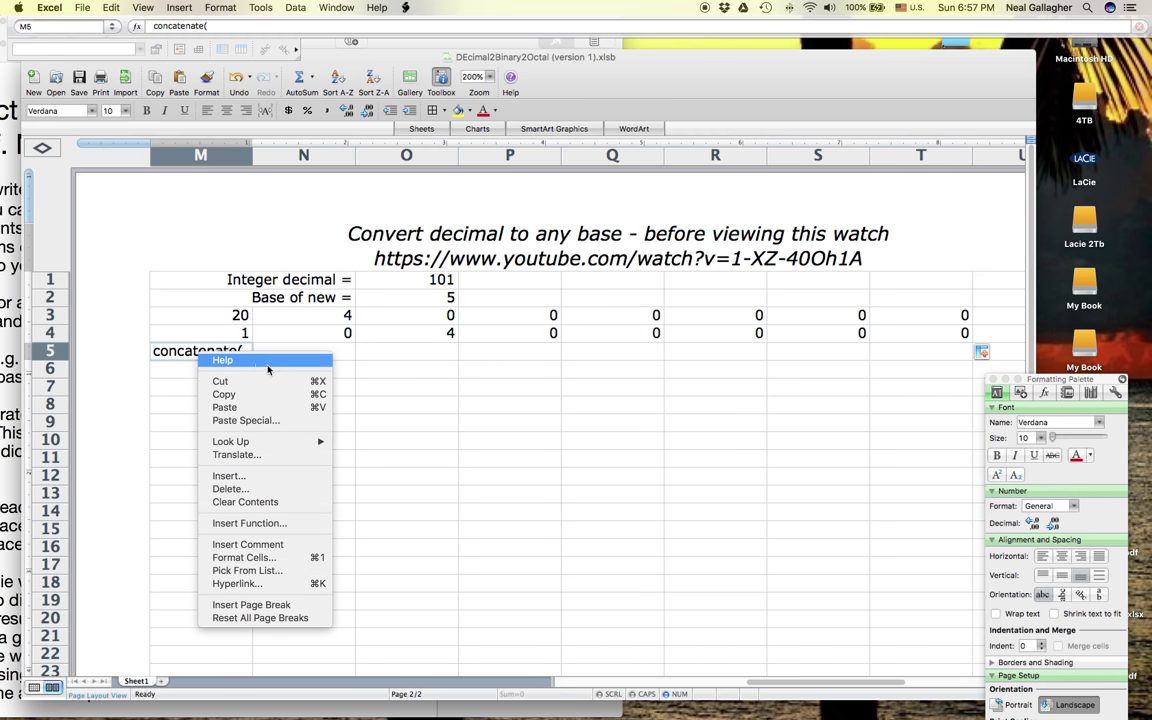
pyautogui.rightClick(179, 372)
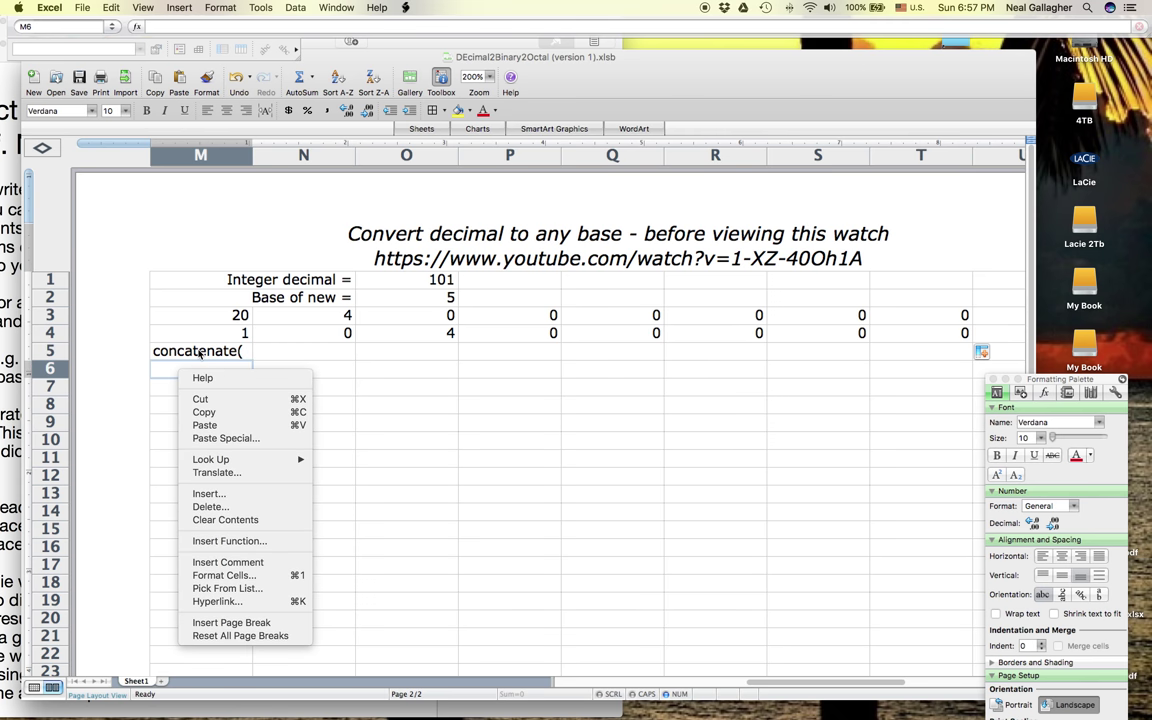
pyautogui.click(211, 352)
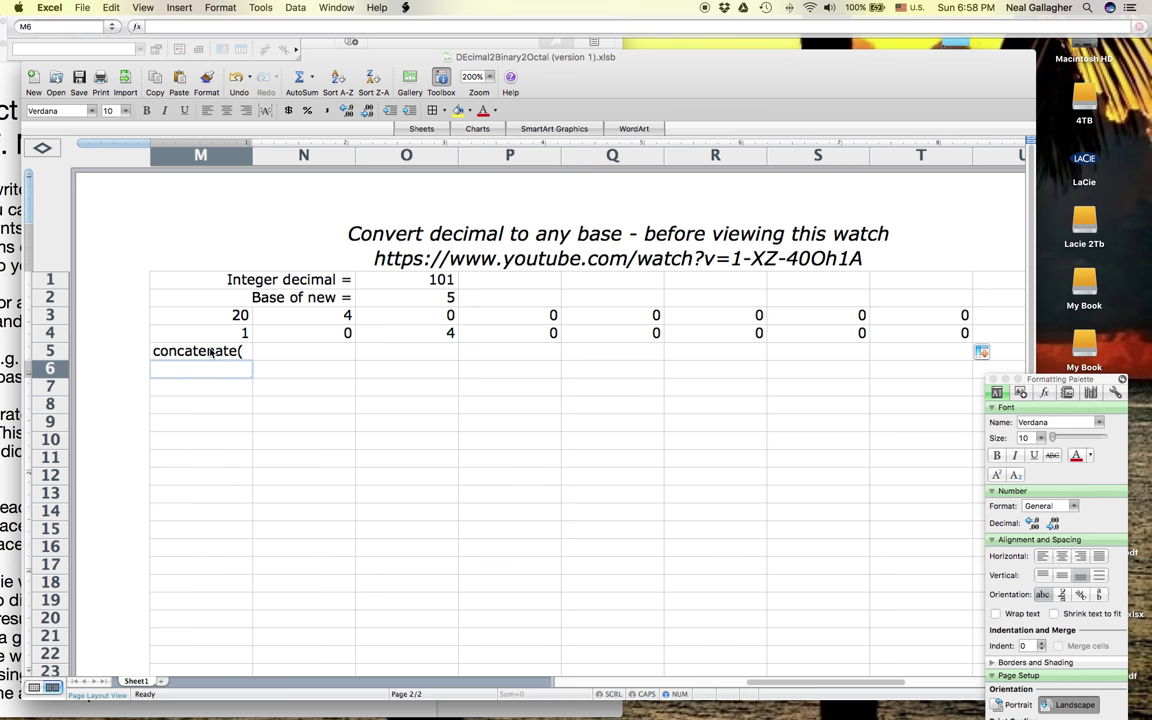
pyautogui.click(213, 351)
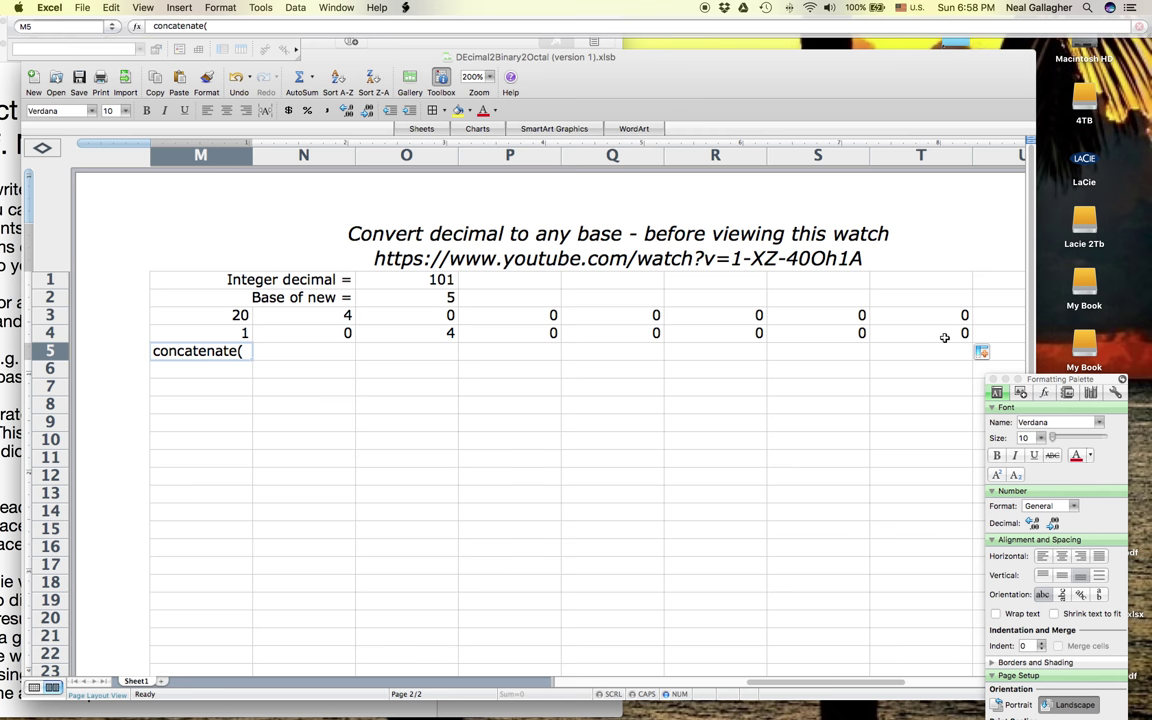
pyautogui.click(944, 337)
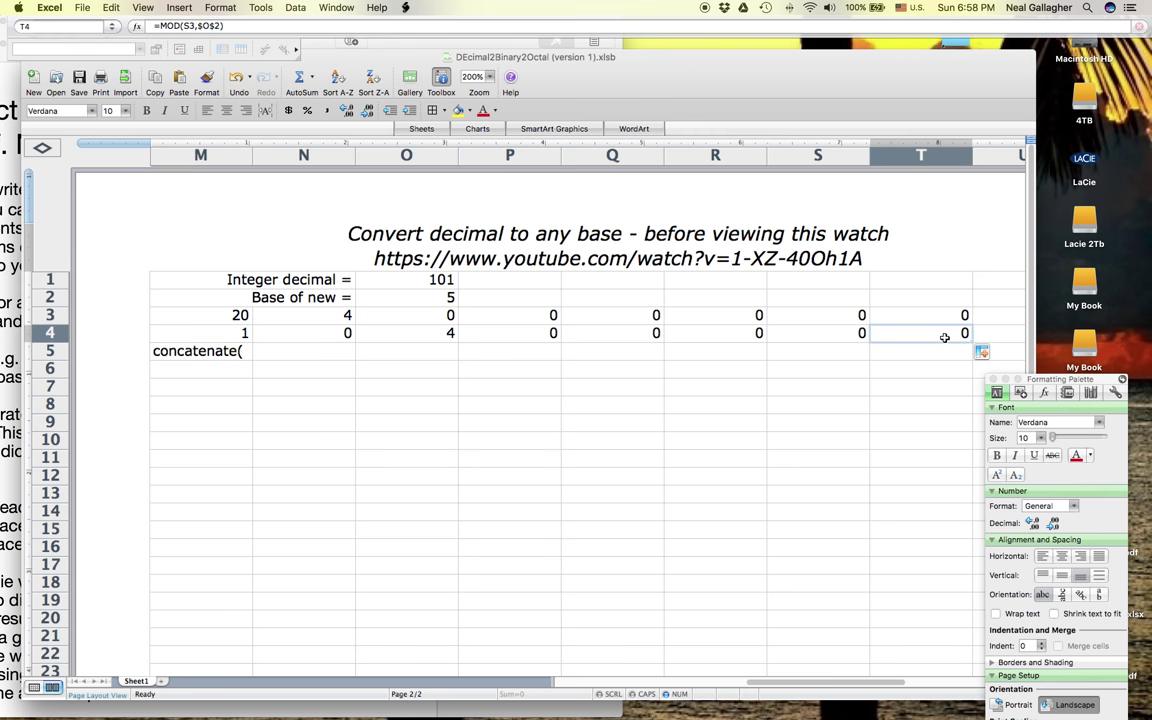
# Remove the stray comma from T4 and refill the S3:S4 formulas into column T
pyautogui.write(',')
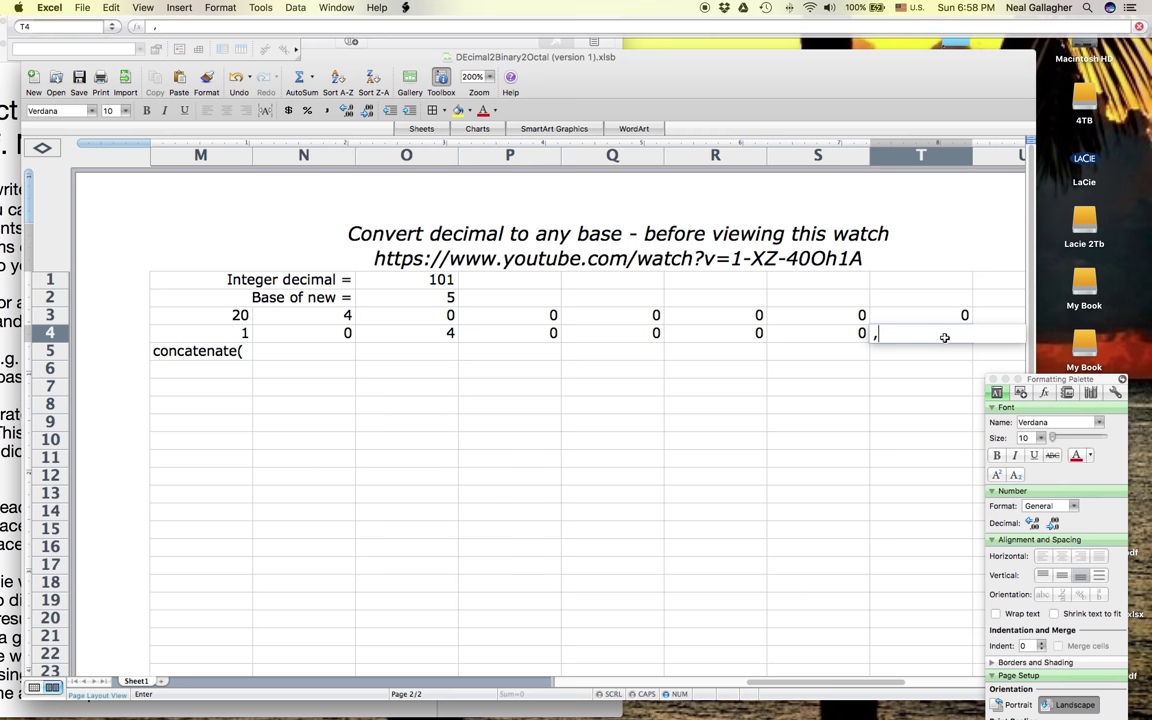
pyautogui.press('BackSpace')
pyautogui.press('Escape')
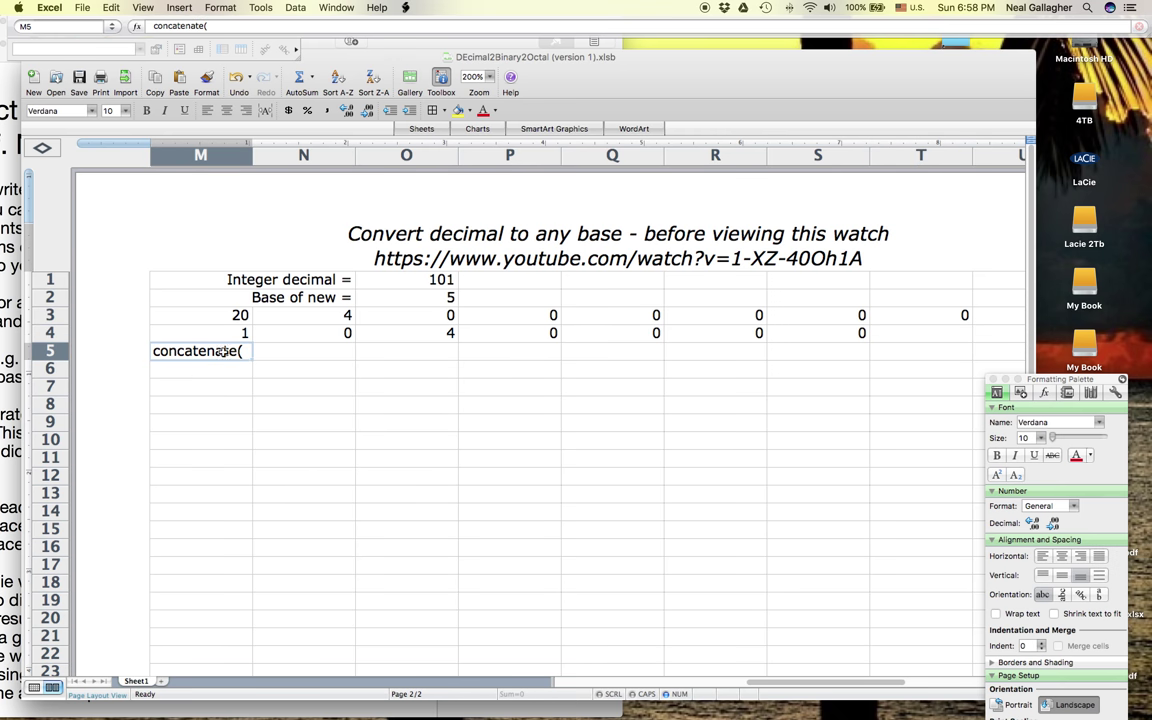
pyautogui.keyDown('shift'); pyautogui.click(852, 319); pyautogui.keyUp('shift')
pyautogui.click(852, 319)
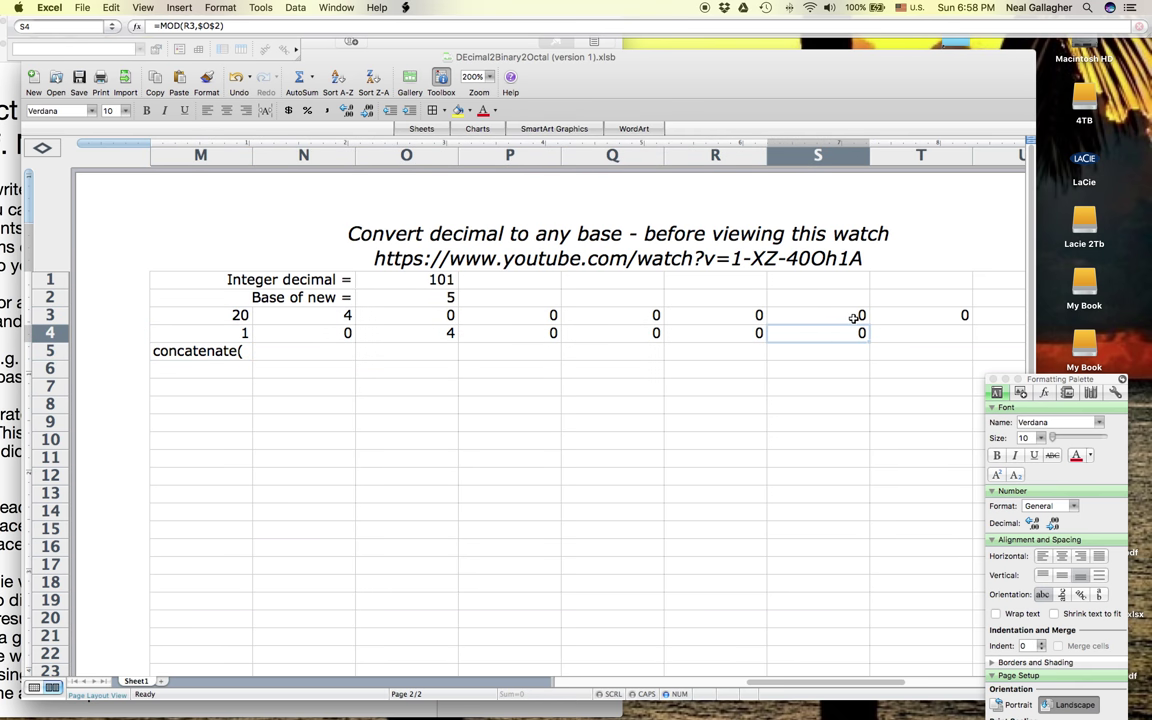
pyautogui.keyDown('shift'); pyautogui.click(852, 318); pyautogui.keyUp('shift')
pyautogui.moveTo(866, 339); pyautogui.dragTo(964, 338)
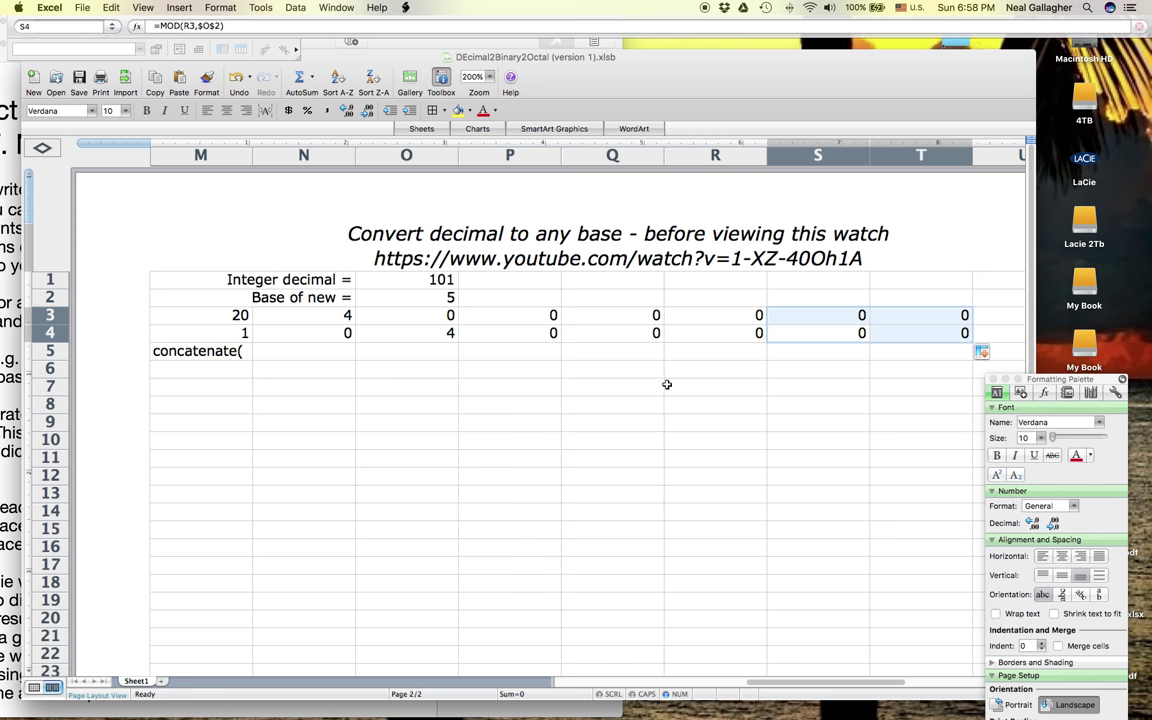
# Resume editing the 'concatenate(' entry in M5 from the formula bar
pyautogui.click(215, 352)
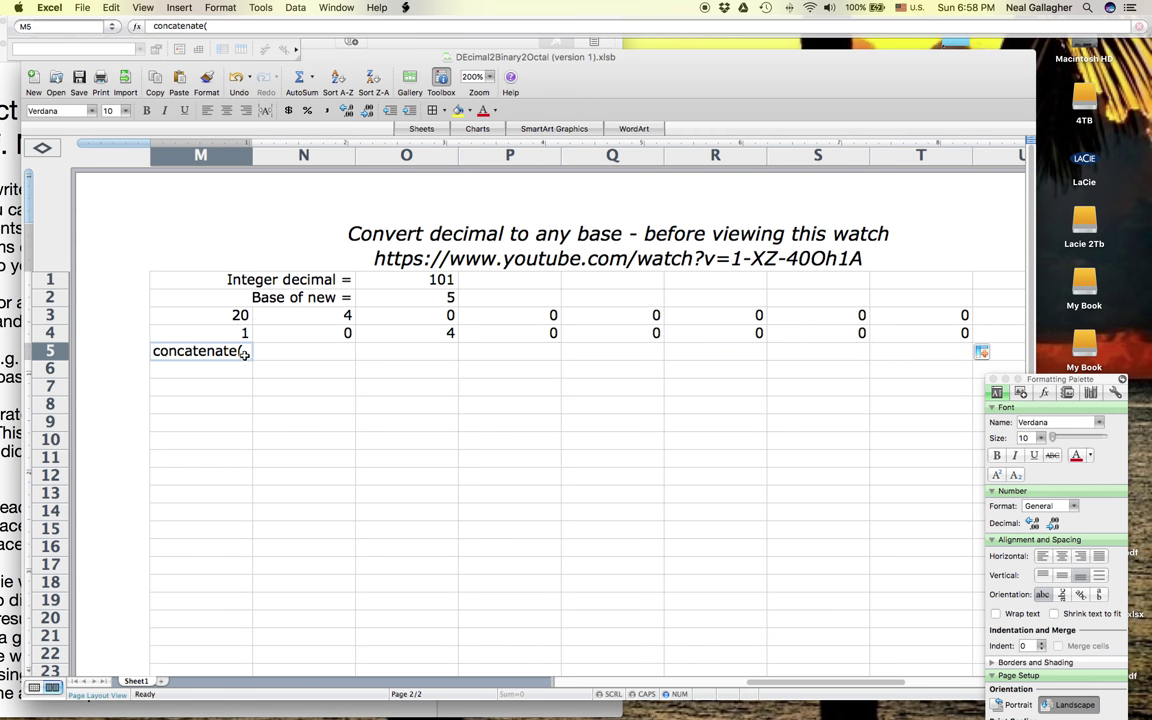
pyautogui.click(215, 34)
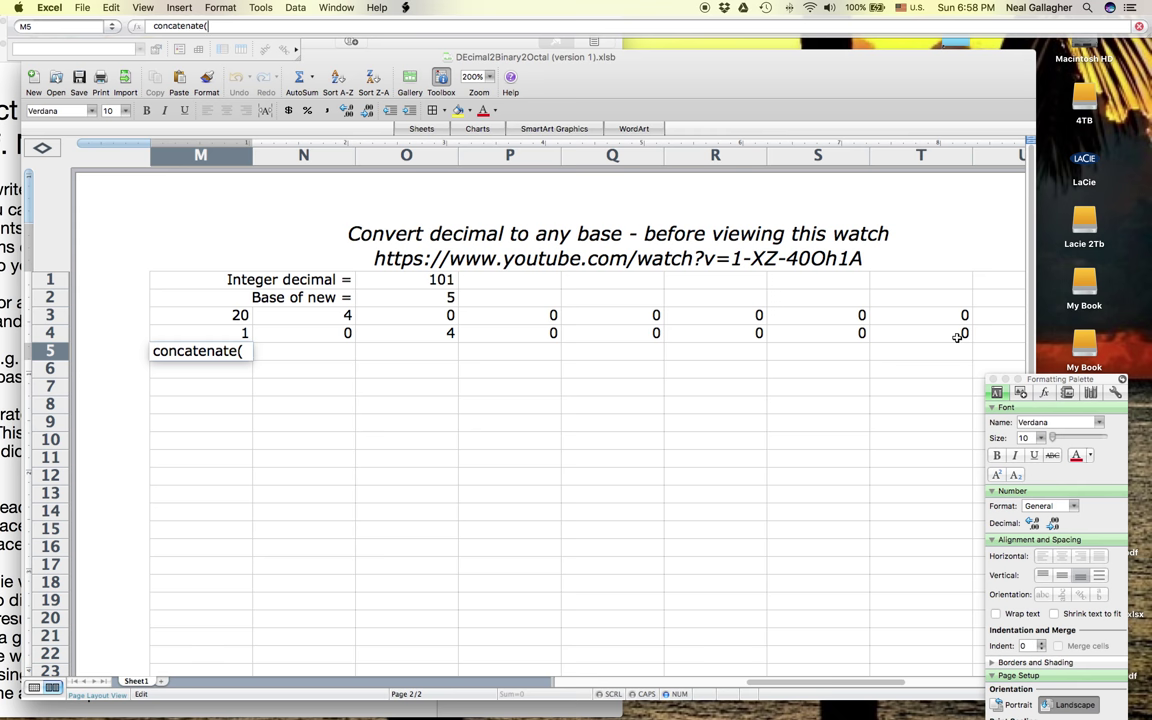
pyautogui.click(958, 337)
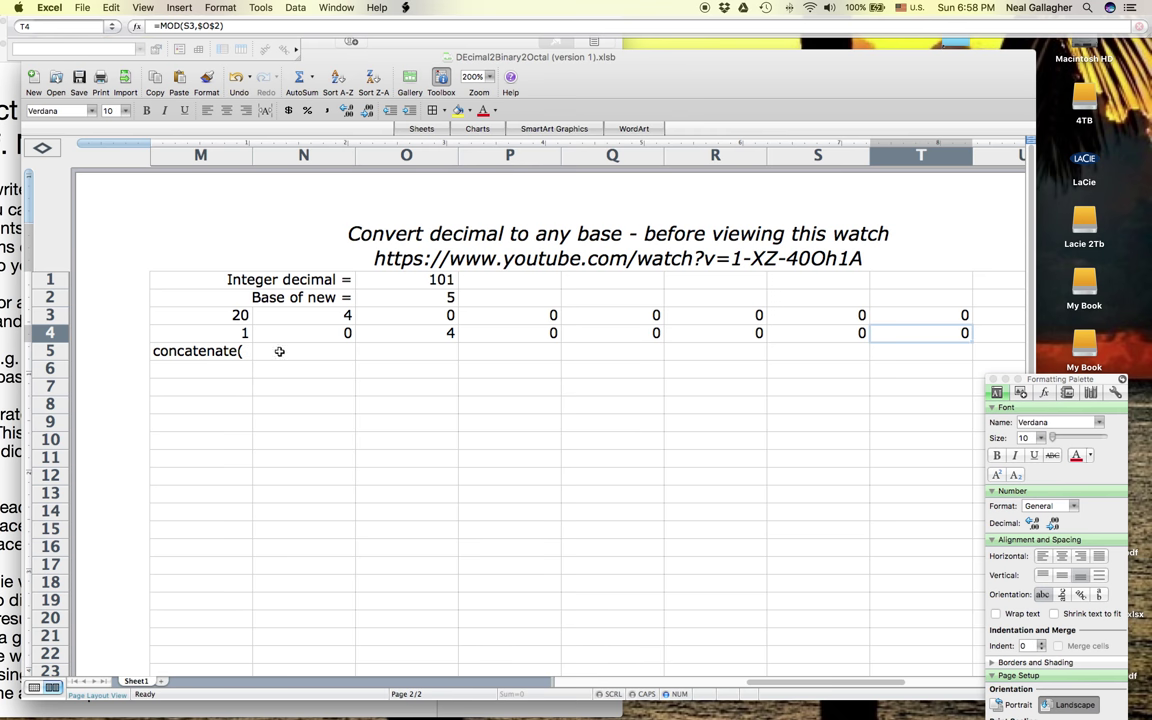
pyautogui.click(238, 351)
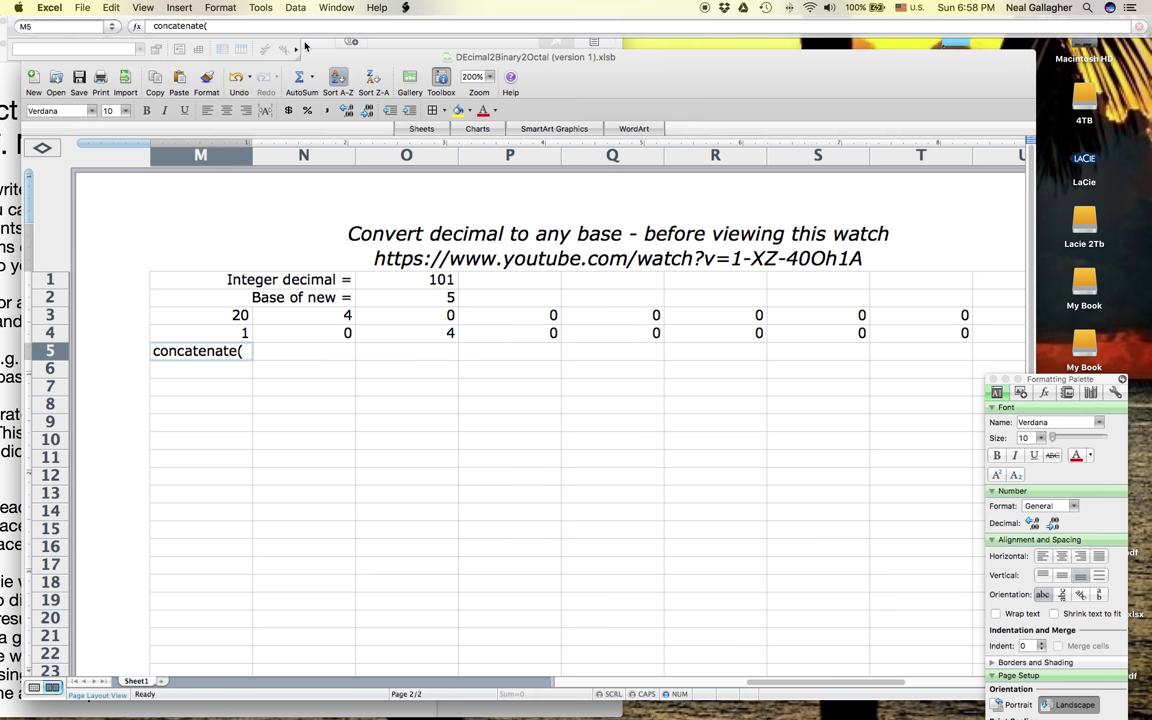
pyautogui.click(233, 26)
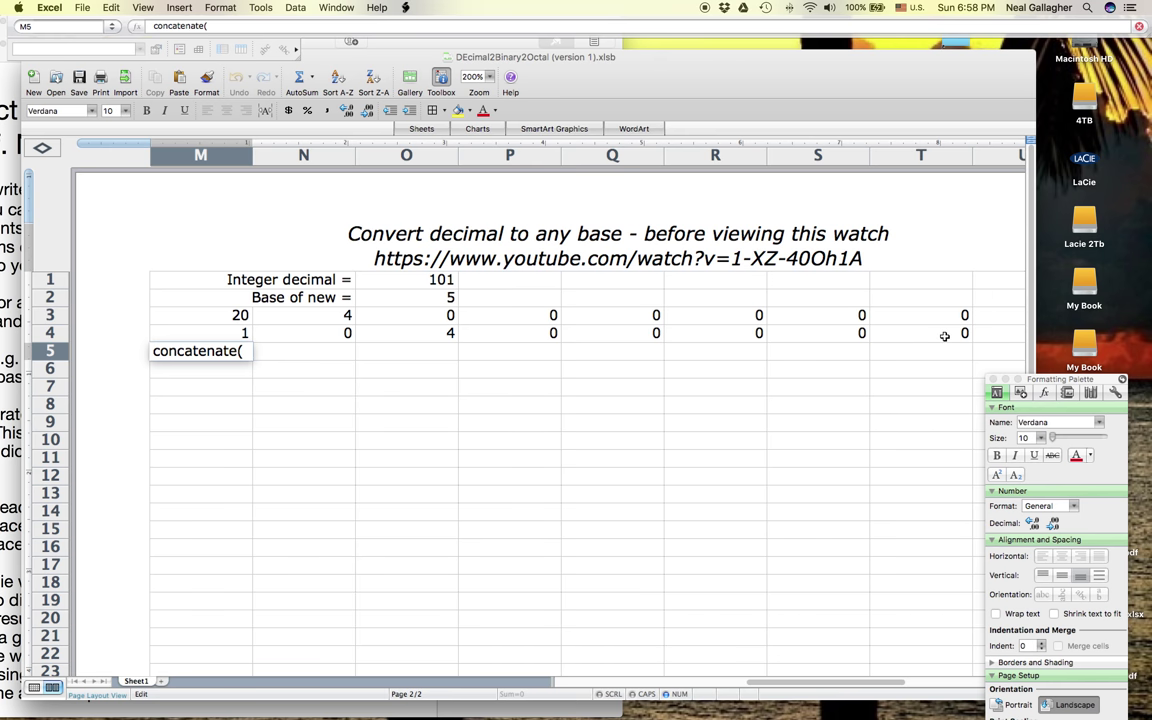
# Add T4 as the first item in M5's concatenate entry
pyautogui.write('T')
pyautogui.hscroll(5, 951, 321)
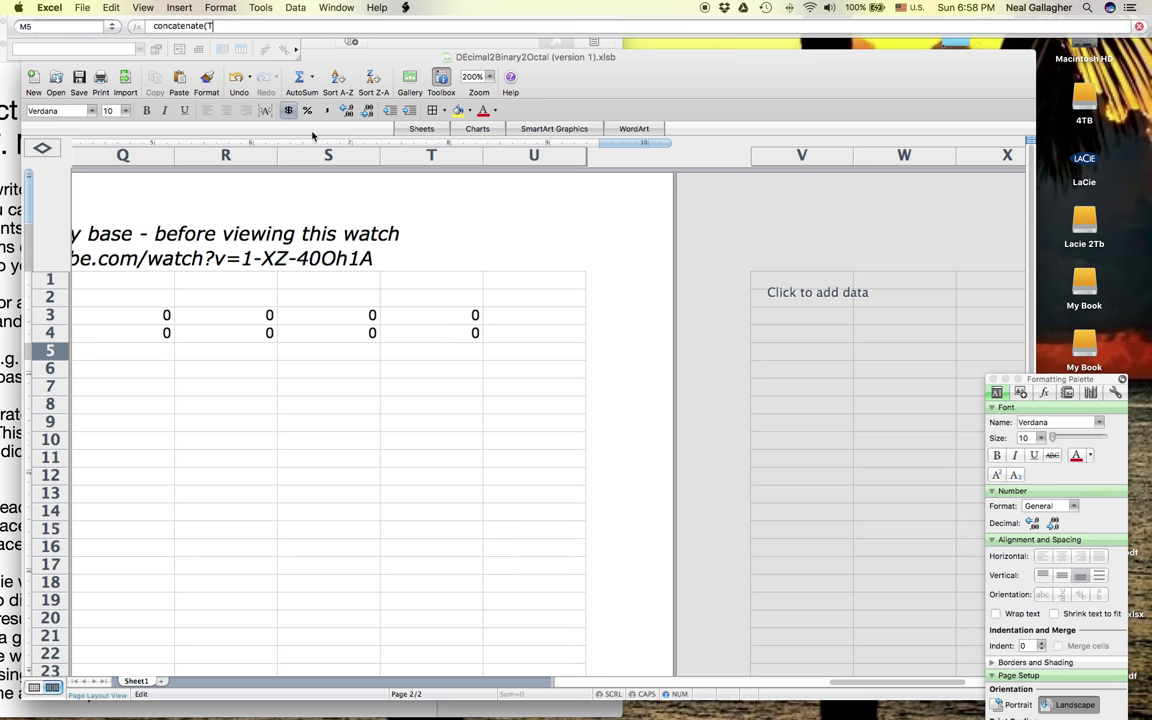
pyautogui.hscroll(-7, 331, 136)
pyautogui.hscroll(-6, 331, 136)
pyautogui.hscroll(3, 284, 113)
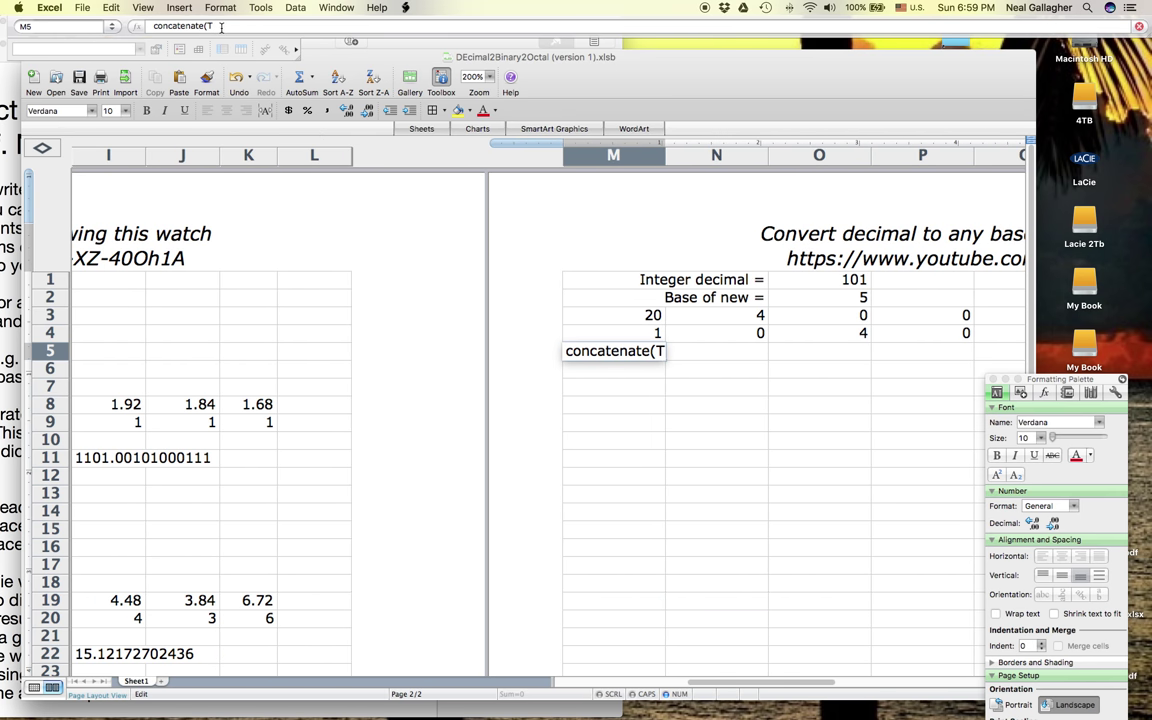
pyautogui.write('4')
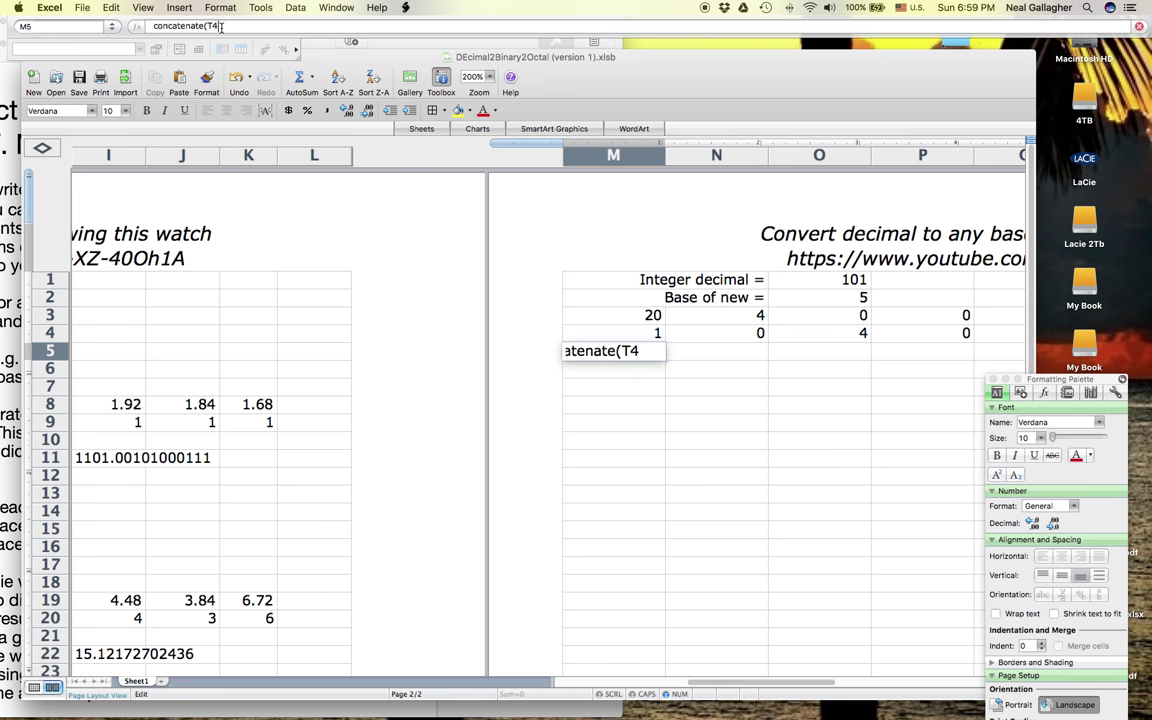
pyautogui.write(',')
# Move and widen the workbook window to show columns M–S, then check S4's formula
pyautogui.moveTo(692, 57); pyautogui.dragTo(442, 57)
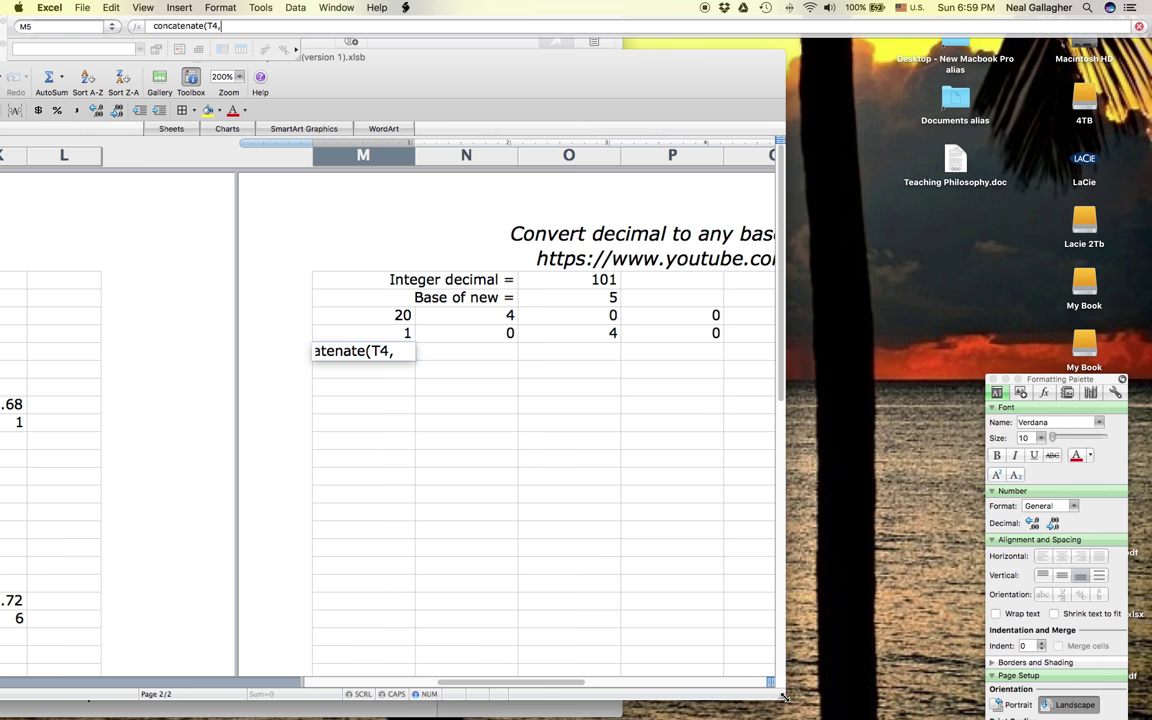
pyautogui.moveTo(782, 690); pyautogui.dragTo(1040, 705)
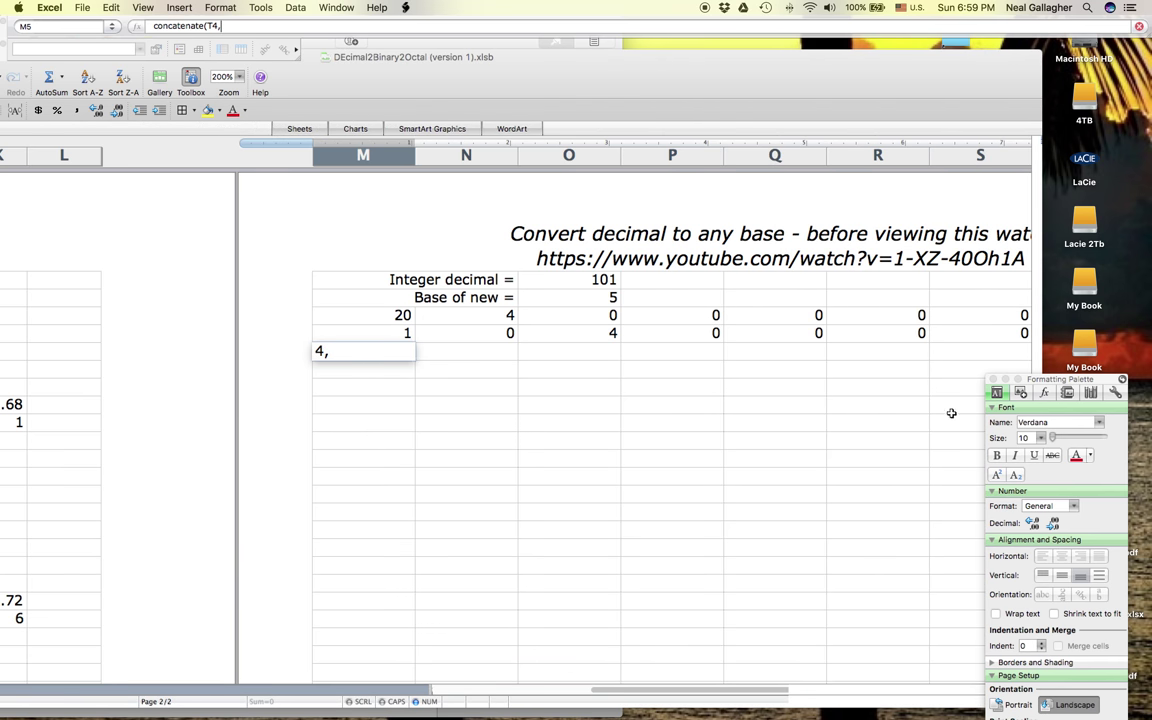
pyautogui.moveTo(789, 77); pyautogui.dragTo(730, 77)
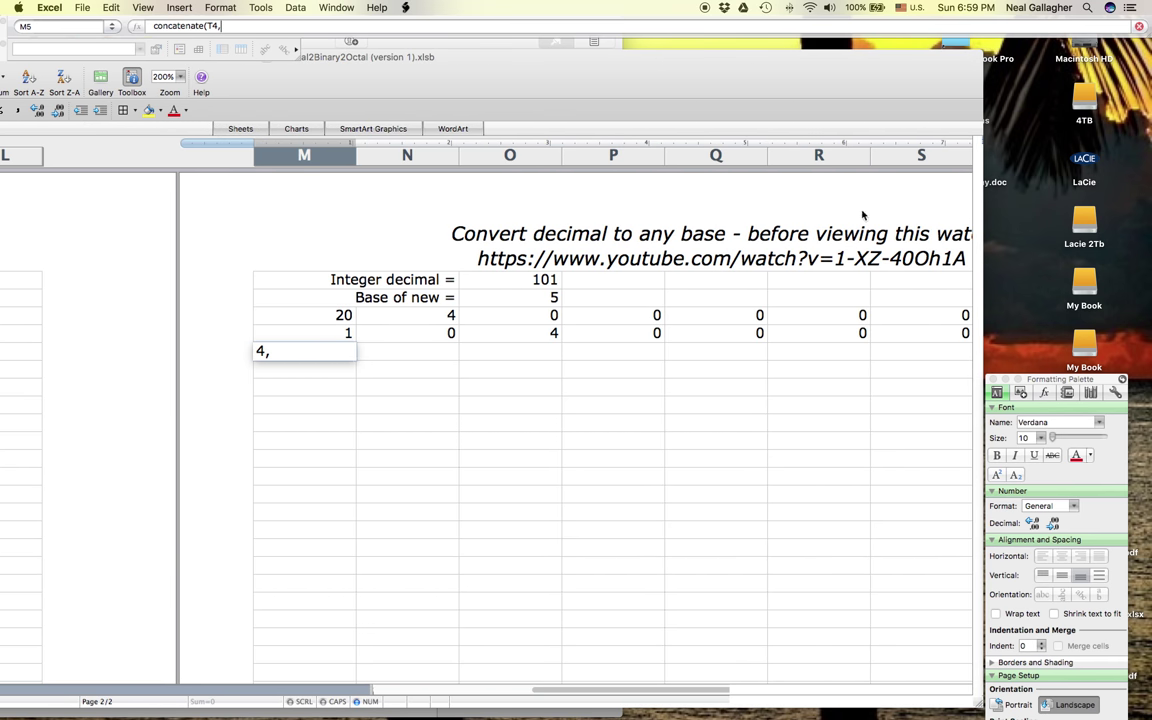
pyautogui.click(922, 335)
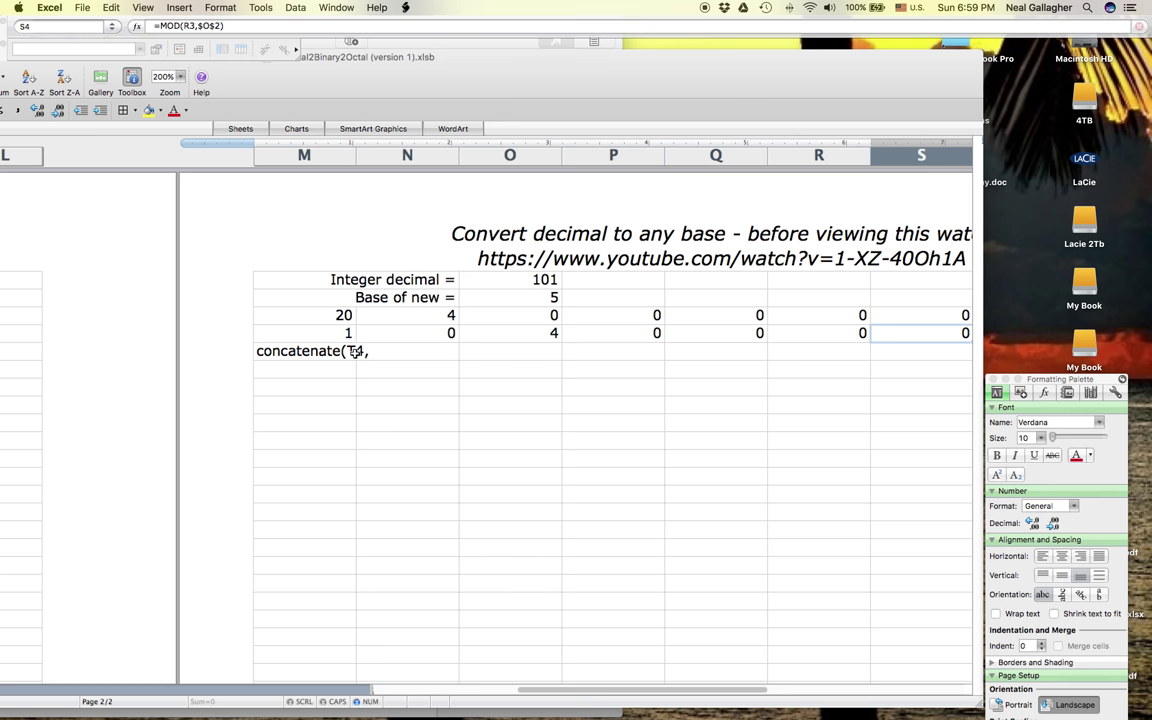
# Continue the M5 entry with the references S4, R4, q4 and p
pyautogui.click(345, 351)
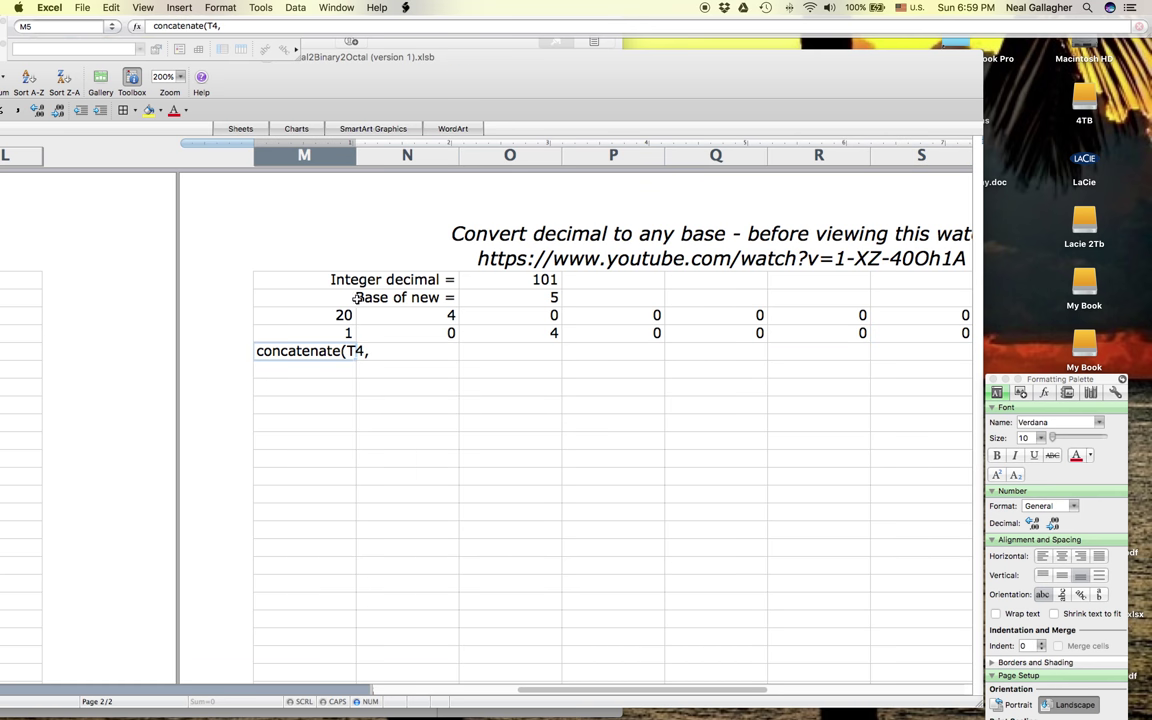
pyautogui.click(228, 26)
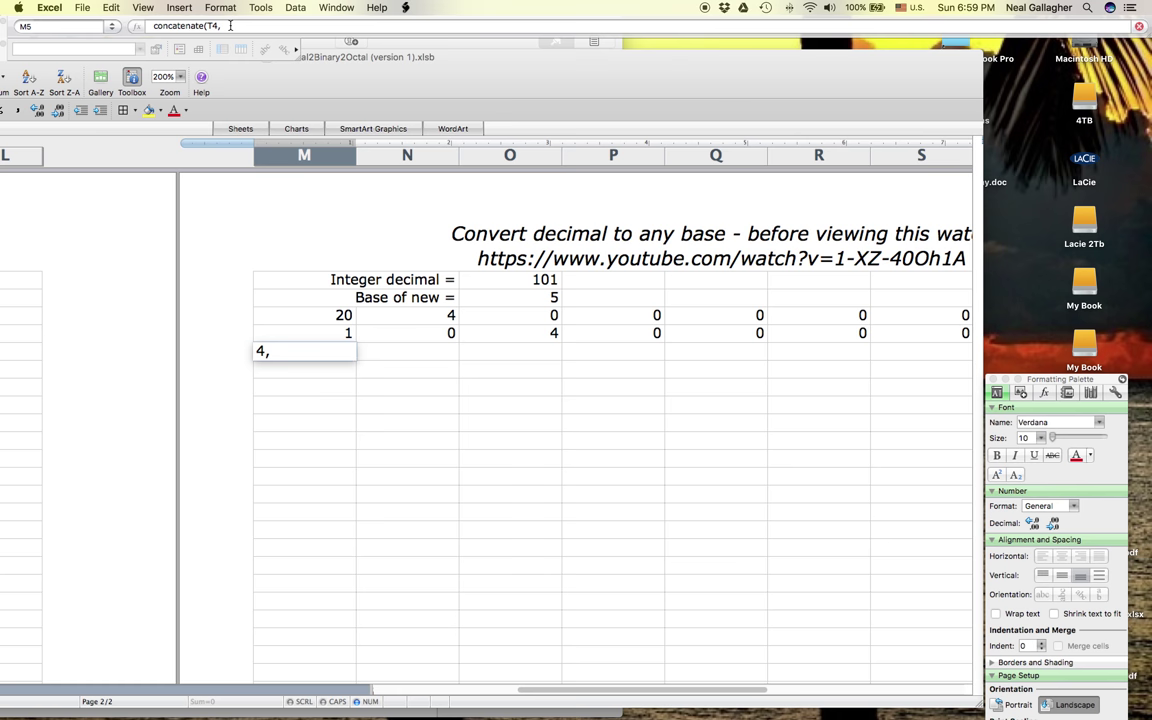
pyautogui.write('S4')
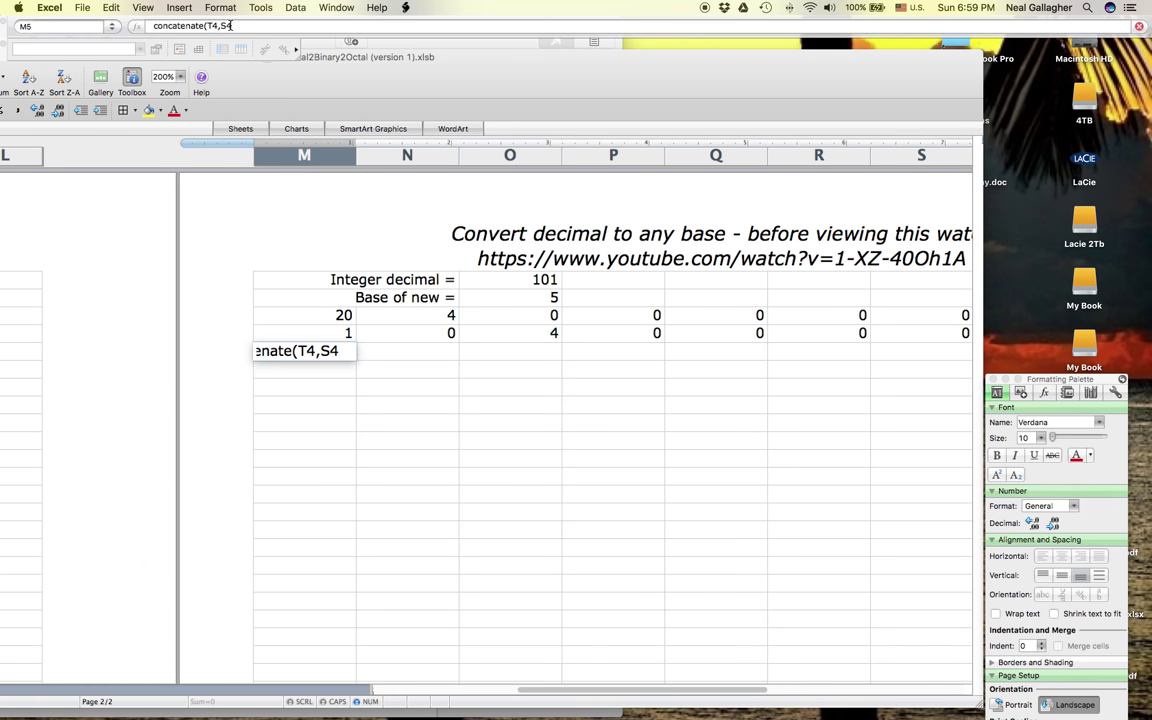
pyautogui.write(',R4')
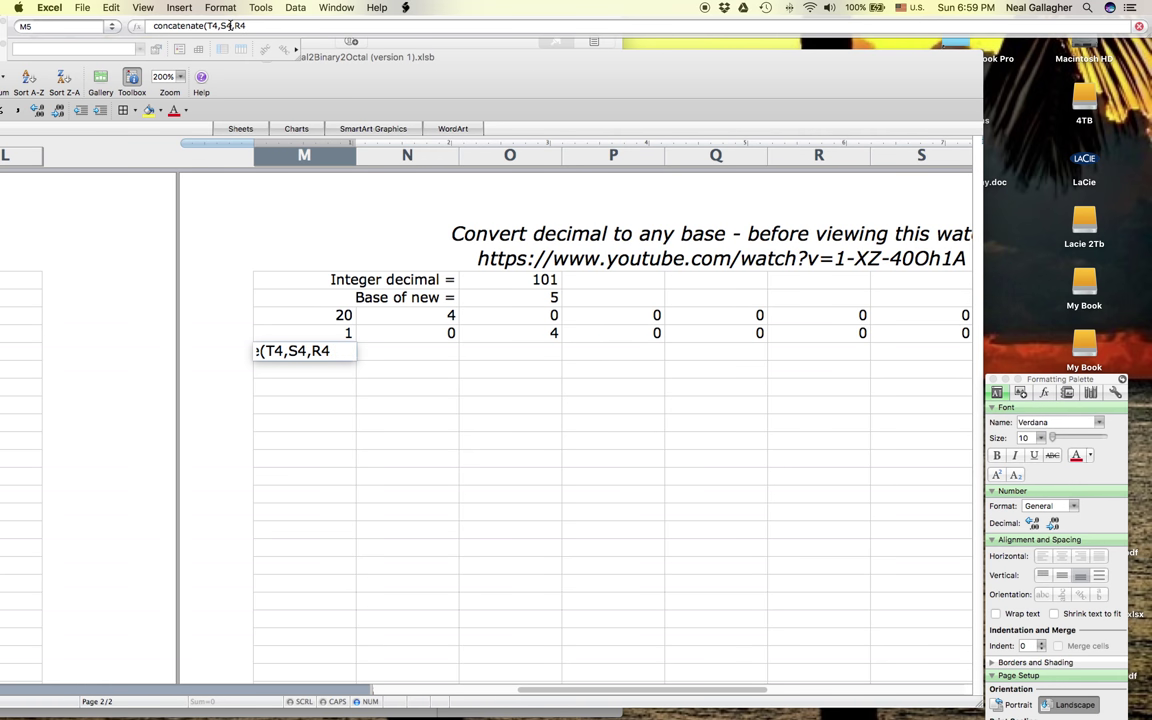
pyautogui.write(',q4,p,')
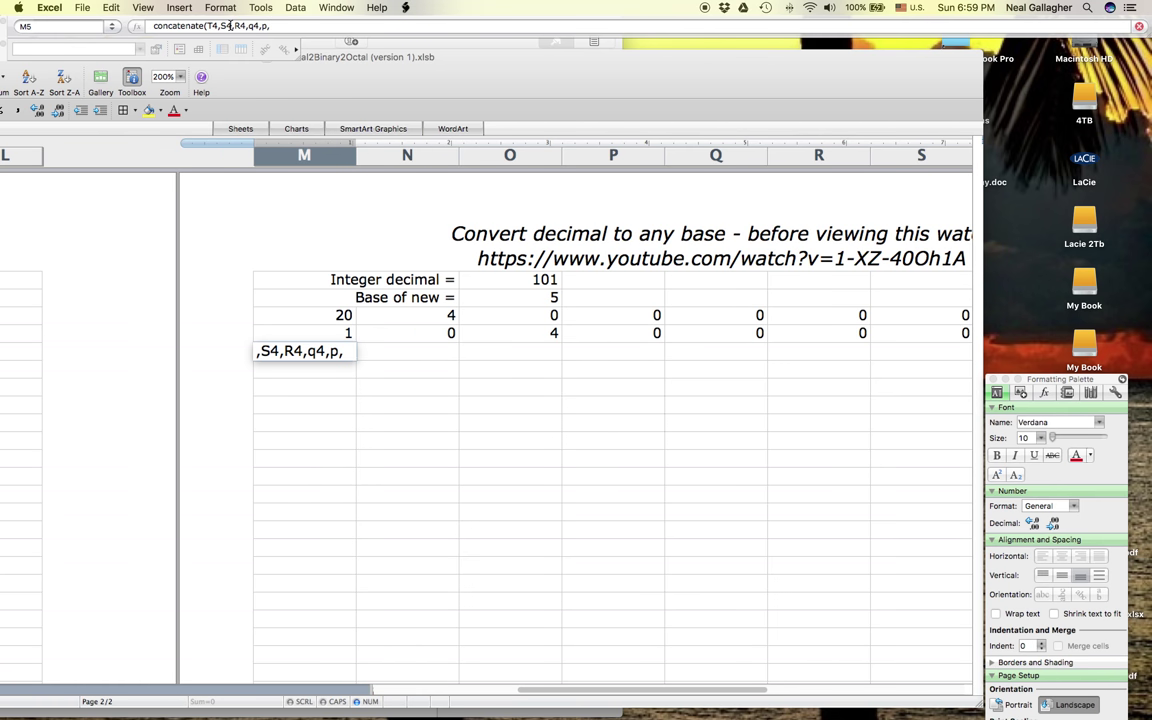
# Complete M5 as =concatenate(T4,S4,R4,q4,p4,o4,n4,m4), which displays 00000401
pyautogui.press('BackSpace')
pyautogui.write('4,o')
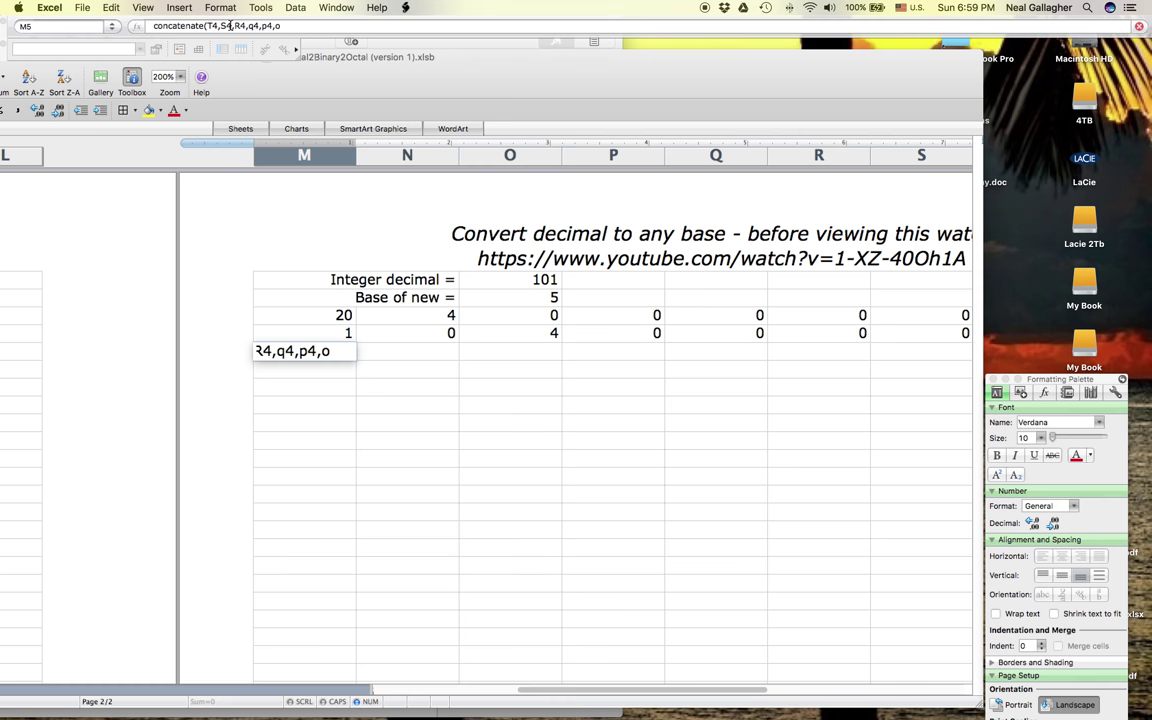
pyautogui.write('4,')
pyautogui.write('n4')
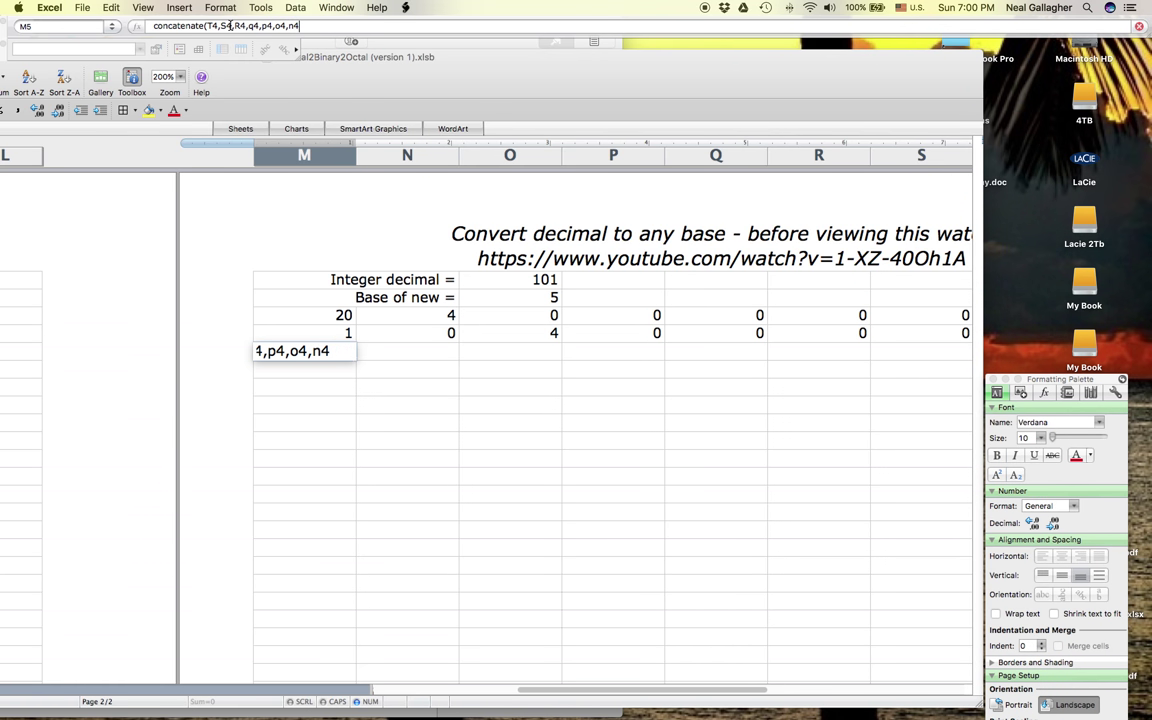
pyautogui.write(',m4')
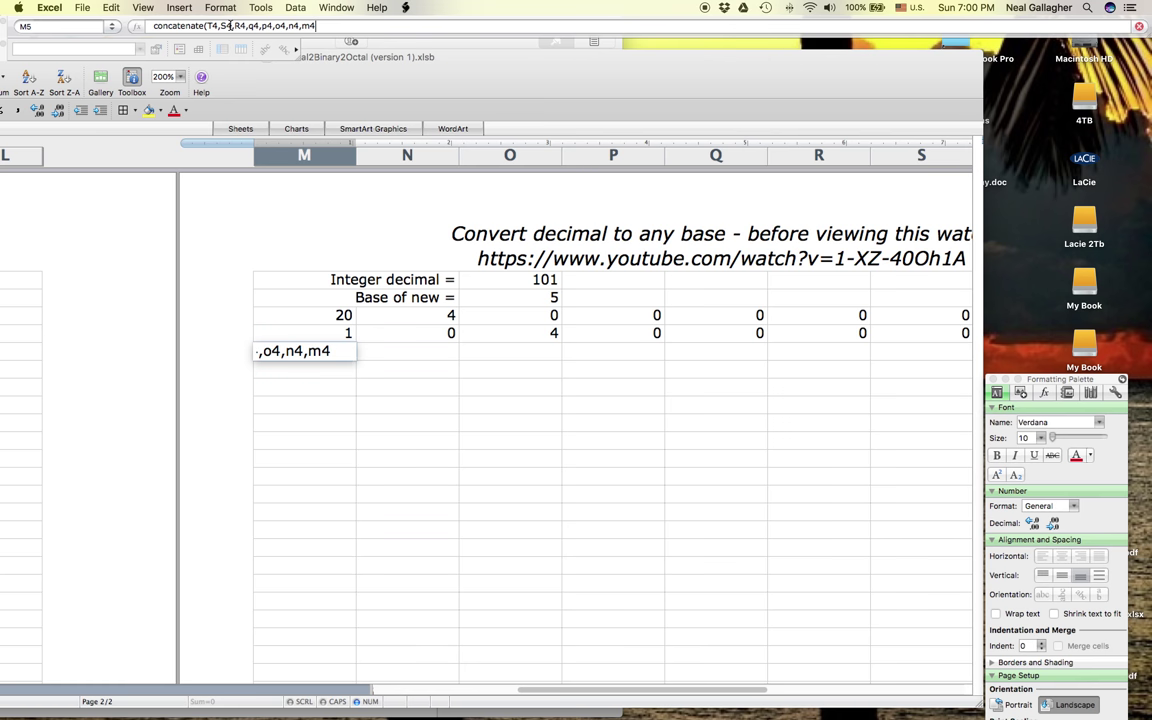
pyautogui.write(')')
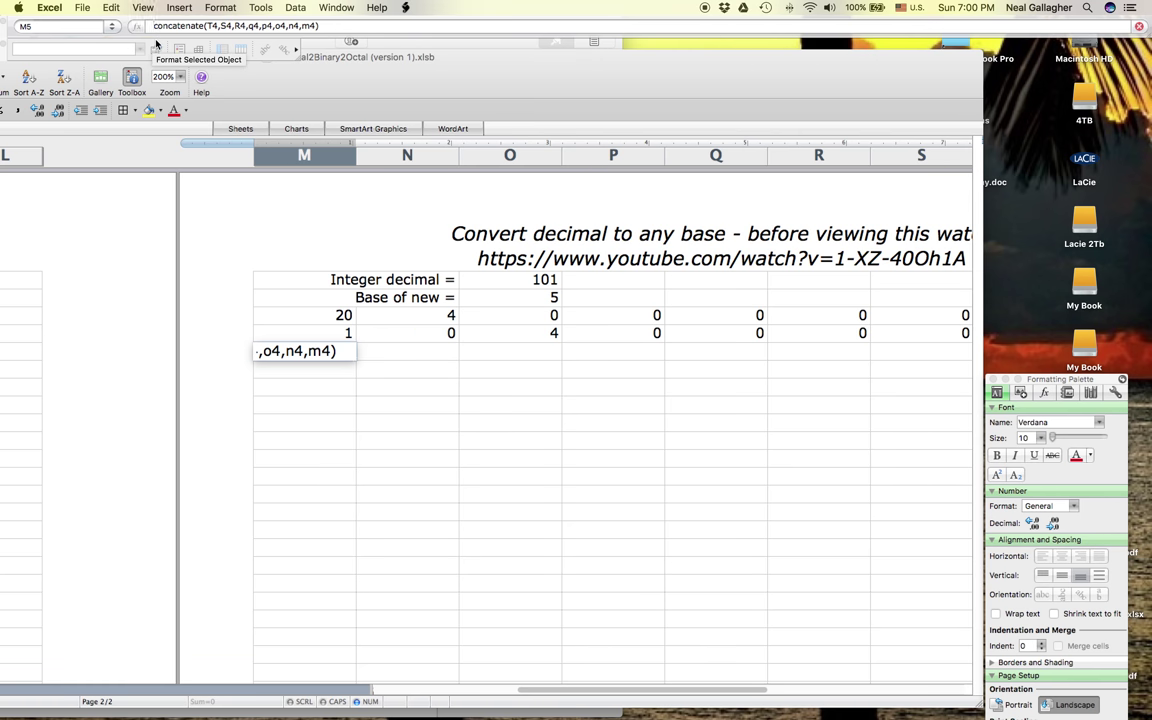
pyautogui.write('=')
pyautogui.press('Return')
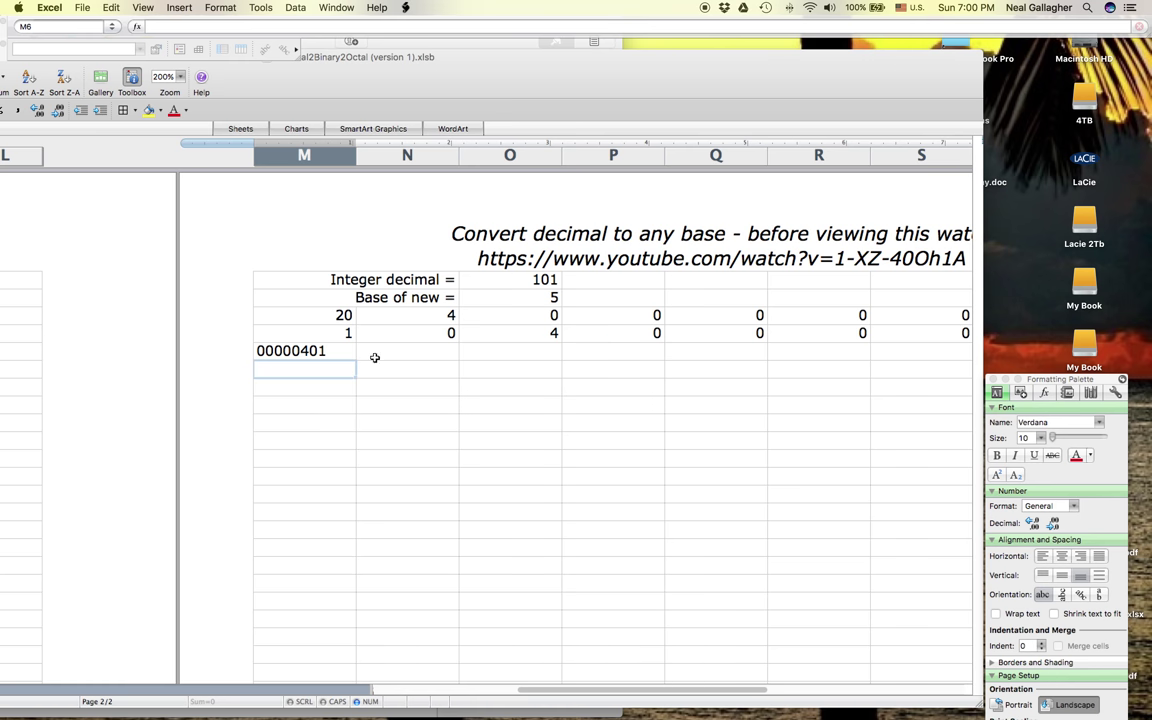
pyautogui.click(311, 389)
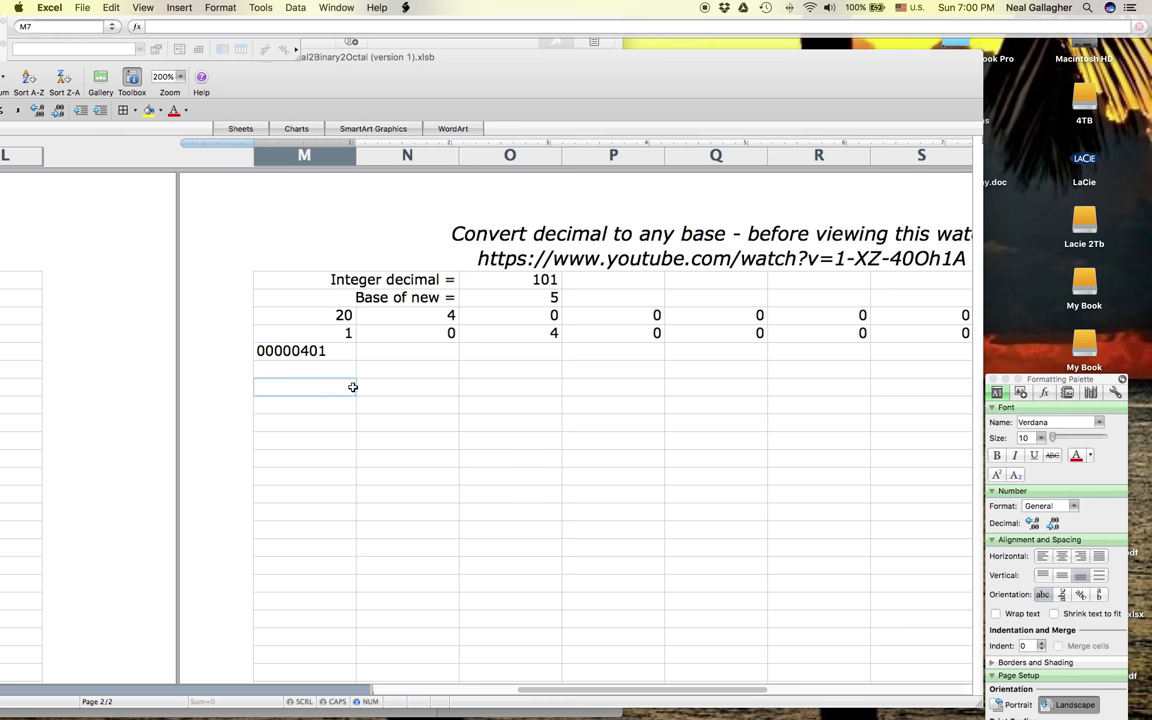
# Merge cells M7 and N7 through Format Cells alignment settings
pyautogui.keyDown('shift'); pyautogui.click(404, 389); pyautogui.keyUp('shift')
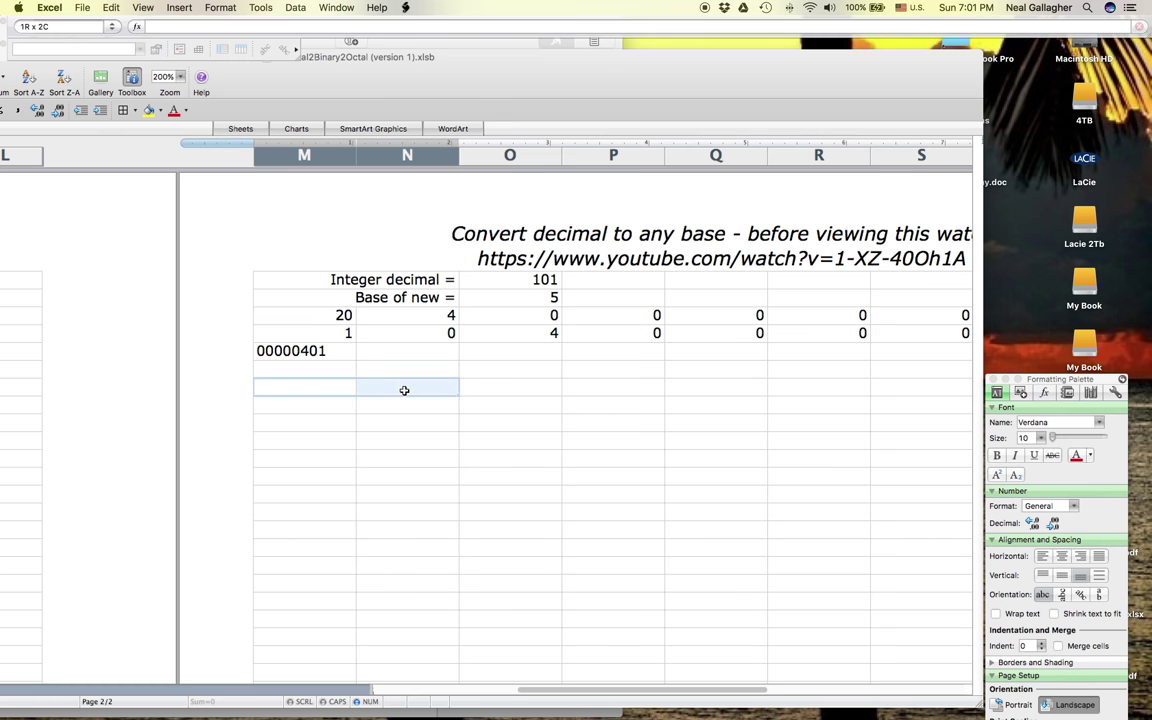
pyautogui.click(222, 8)
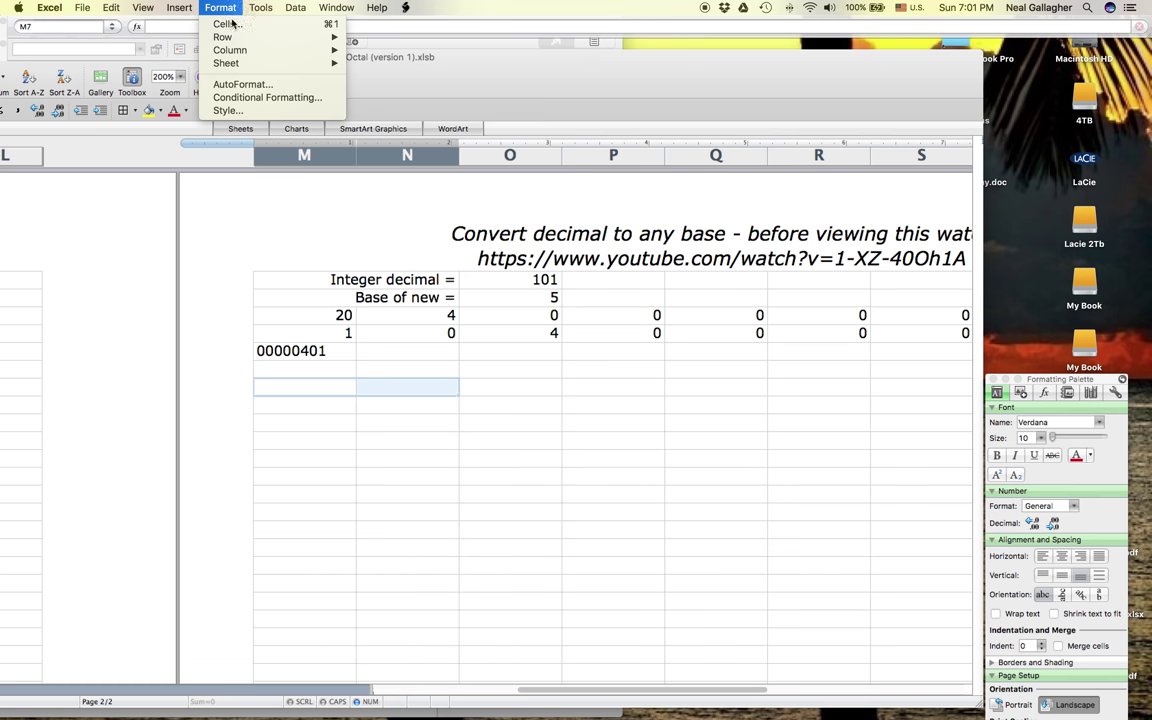
pyautogui.click(222, 23)
pyautogui.click(249, 237)
pyautogui.click(553, 351)
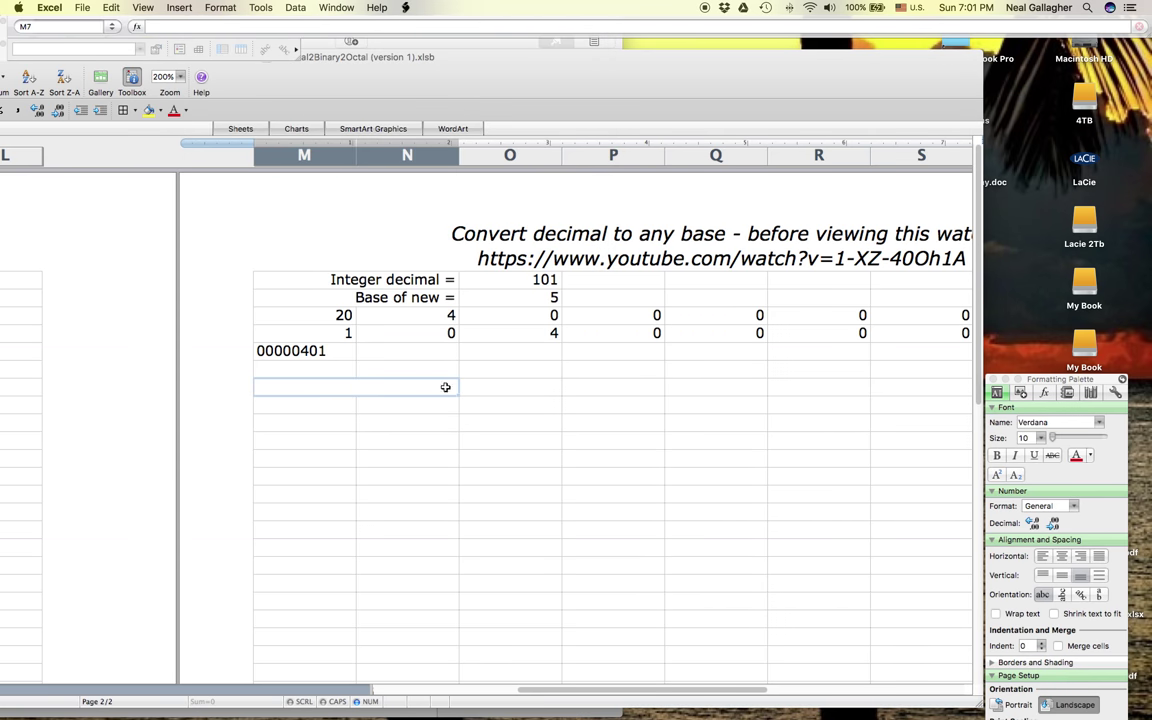
pyautogui.rightClick(300, 390)
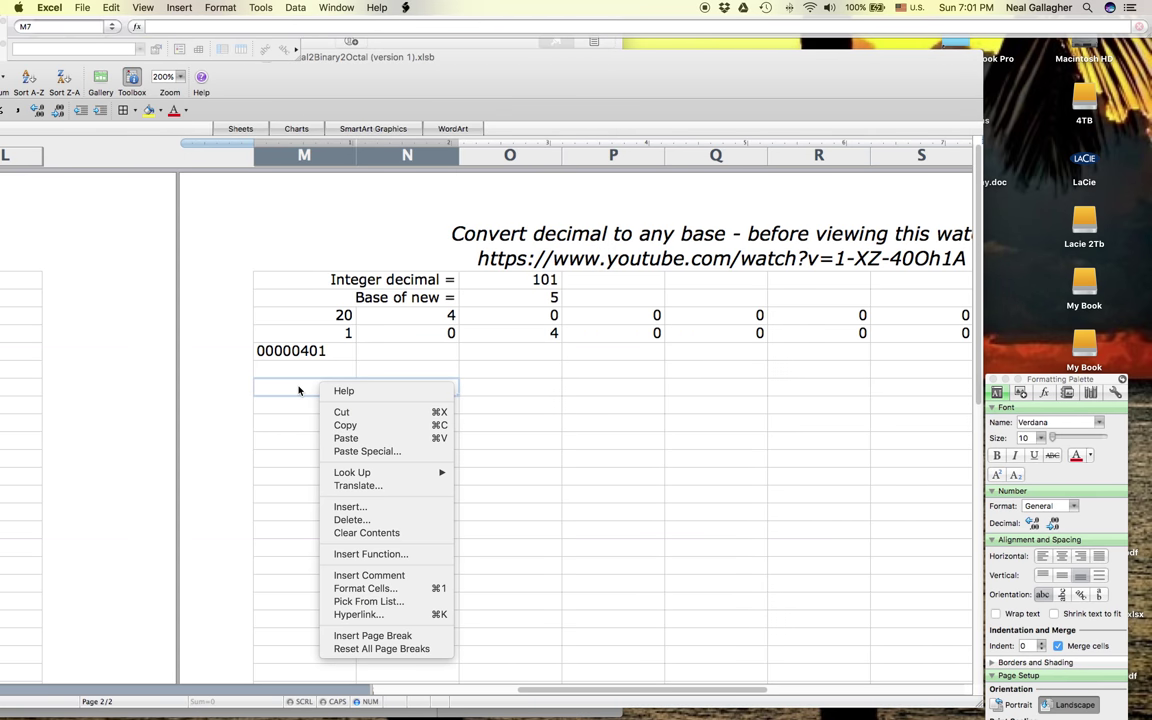
pyautogui.click(300, 390)
# Label the merged cell 'Fraction Decimal=' and right-align it
pyautogui.write('F')
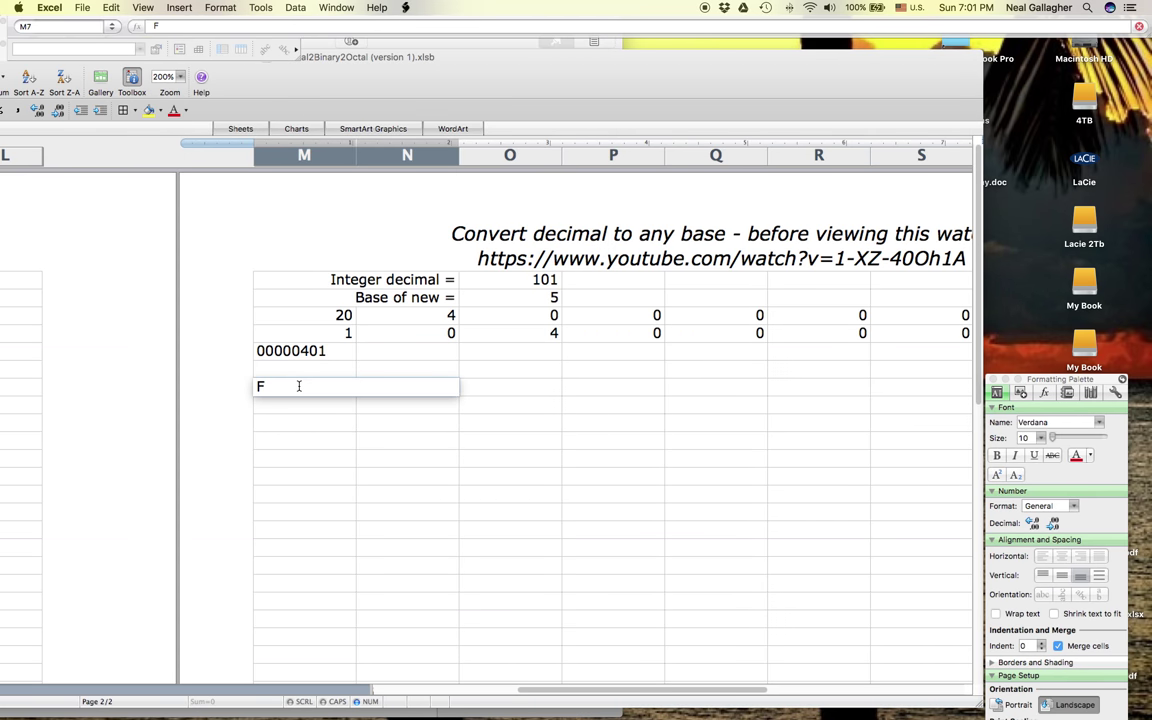
pyautogui.write('raction Decima')
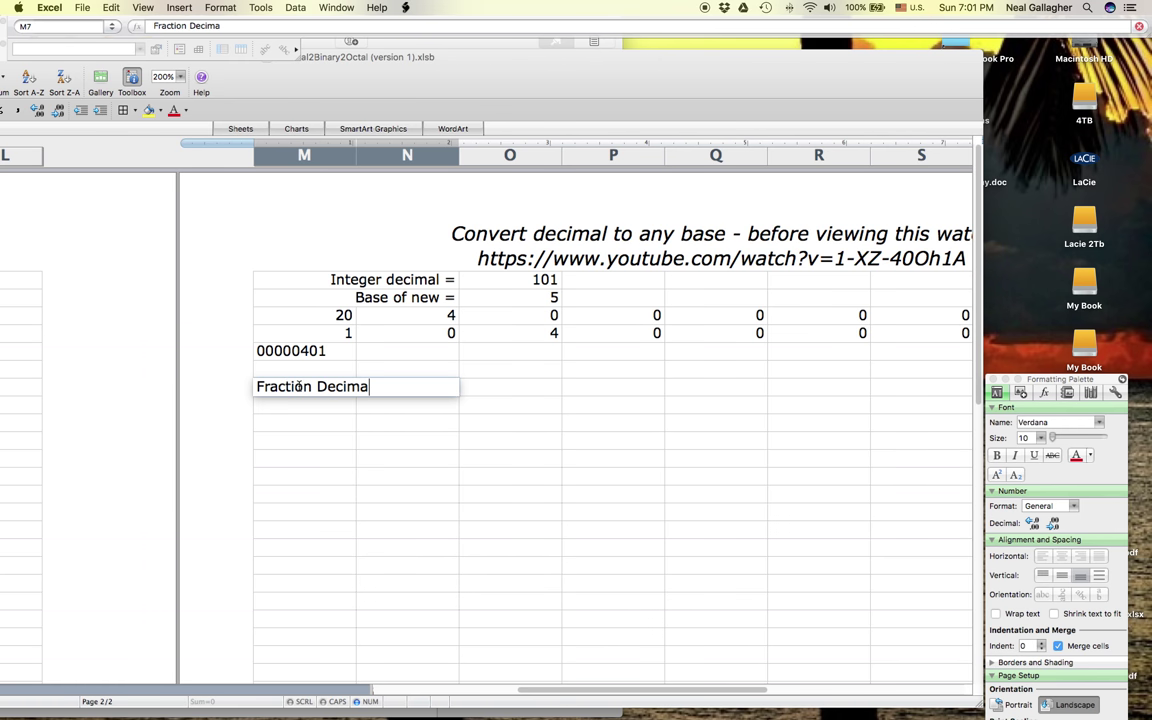
pyautogui.write('l=')
pyautogui.press('Return')
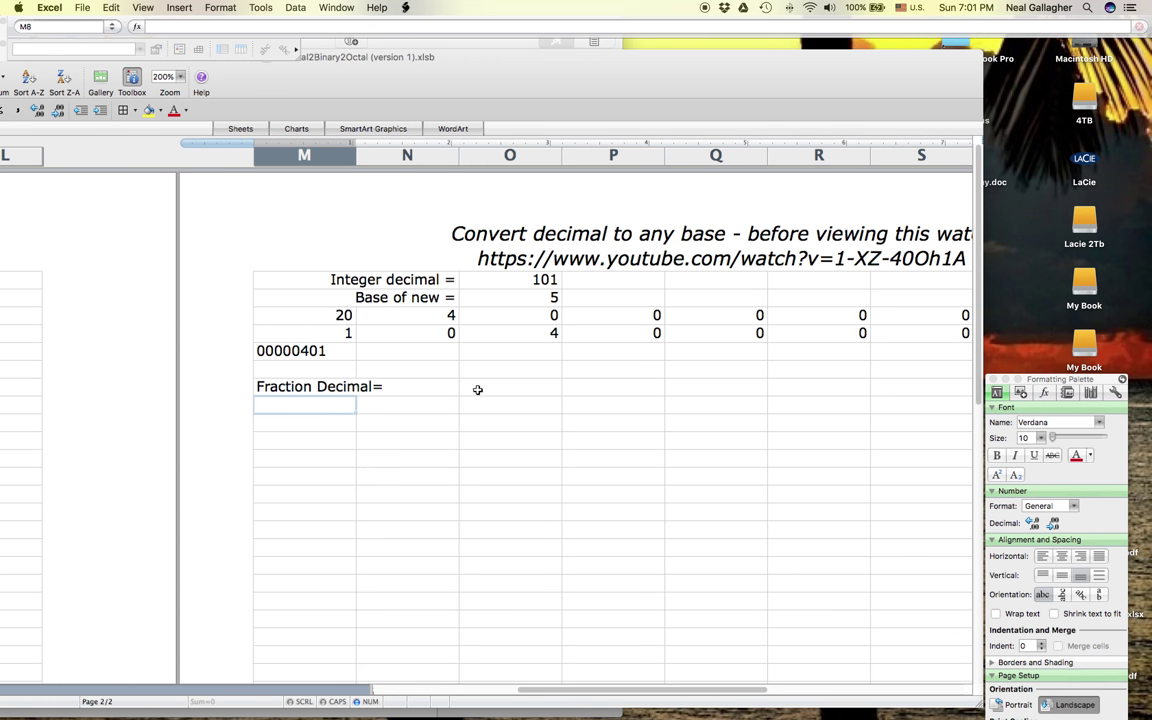
pyautogui.click(376, 386)
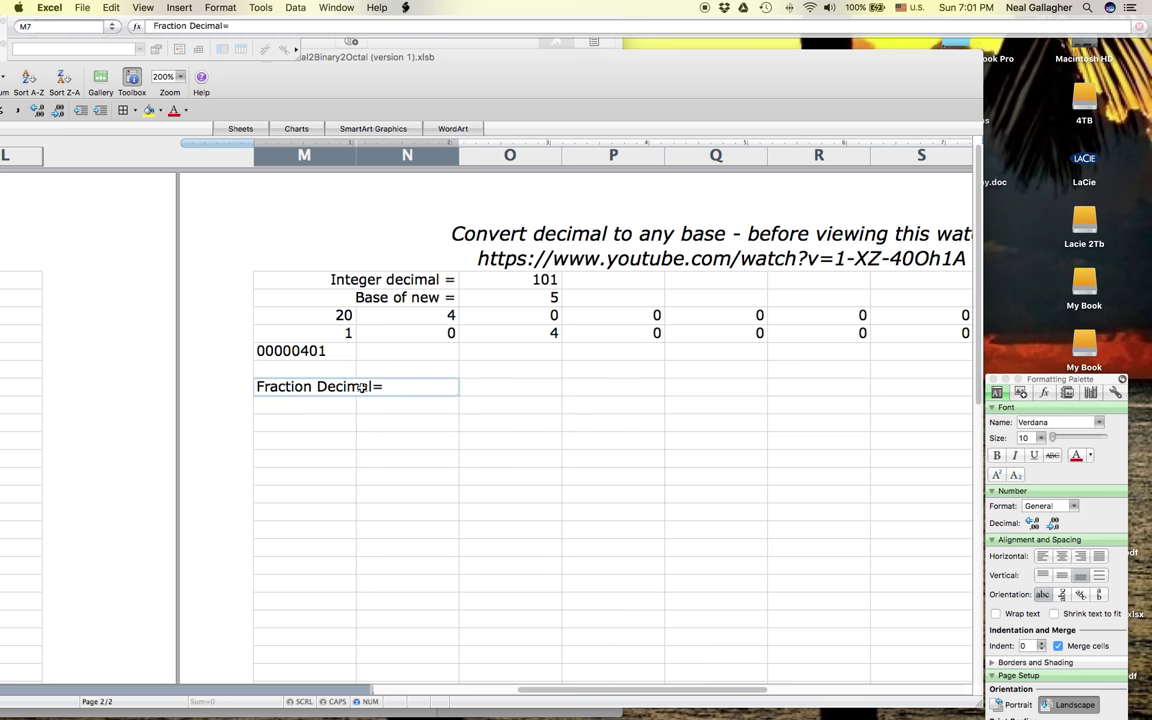
pyautogui.moveTo(1044, 381); pyautogui.dragTo(1038, 162)
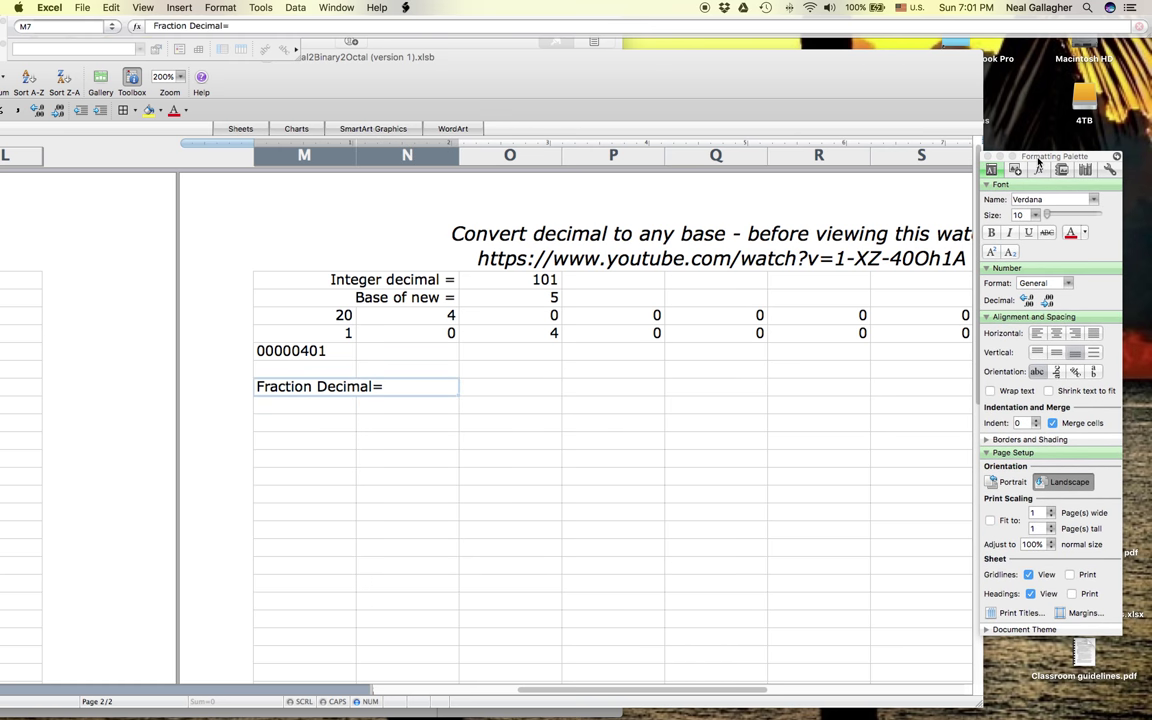
pyautogui.click(1075, 334)
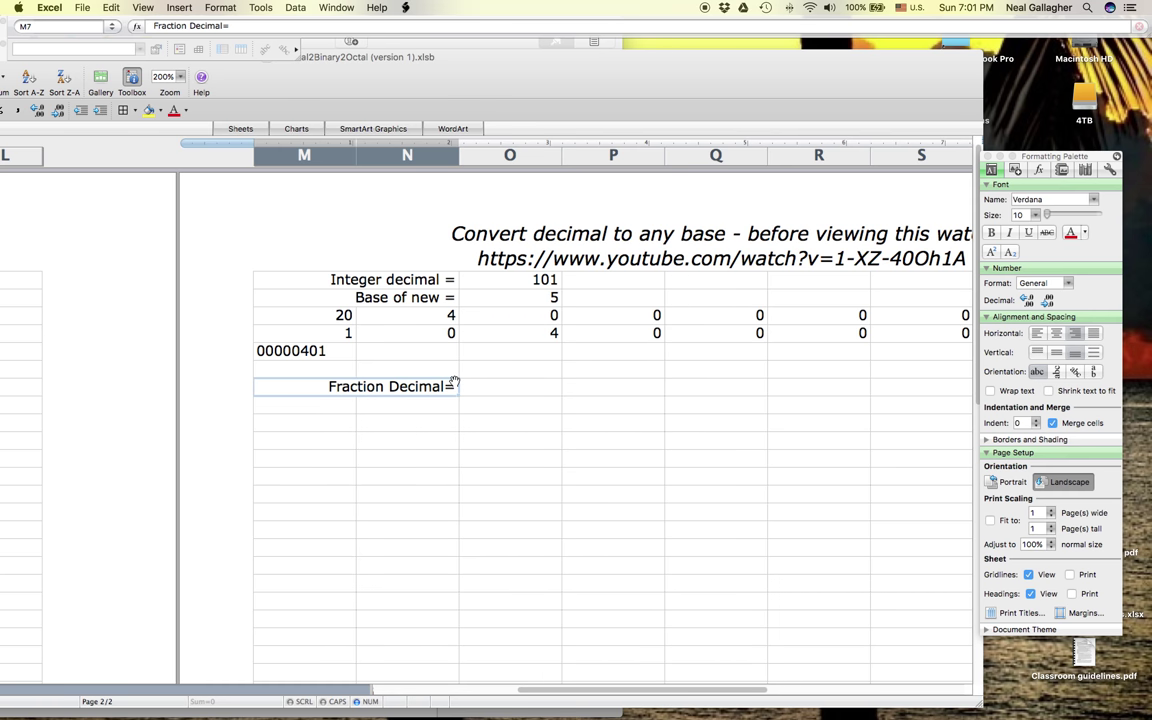
pyautogui.click(490, 387)
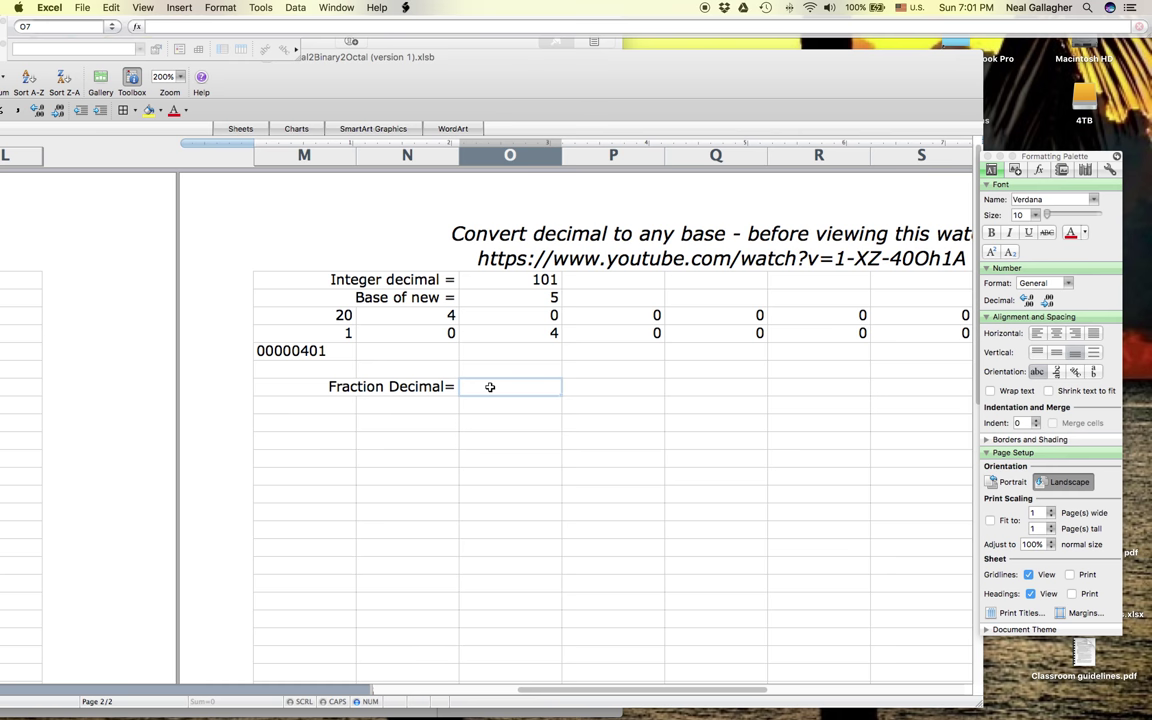
pyautogui.doubleClick(490, 387)
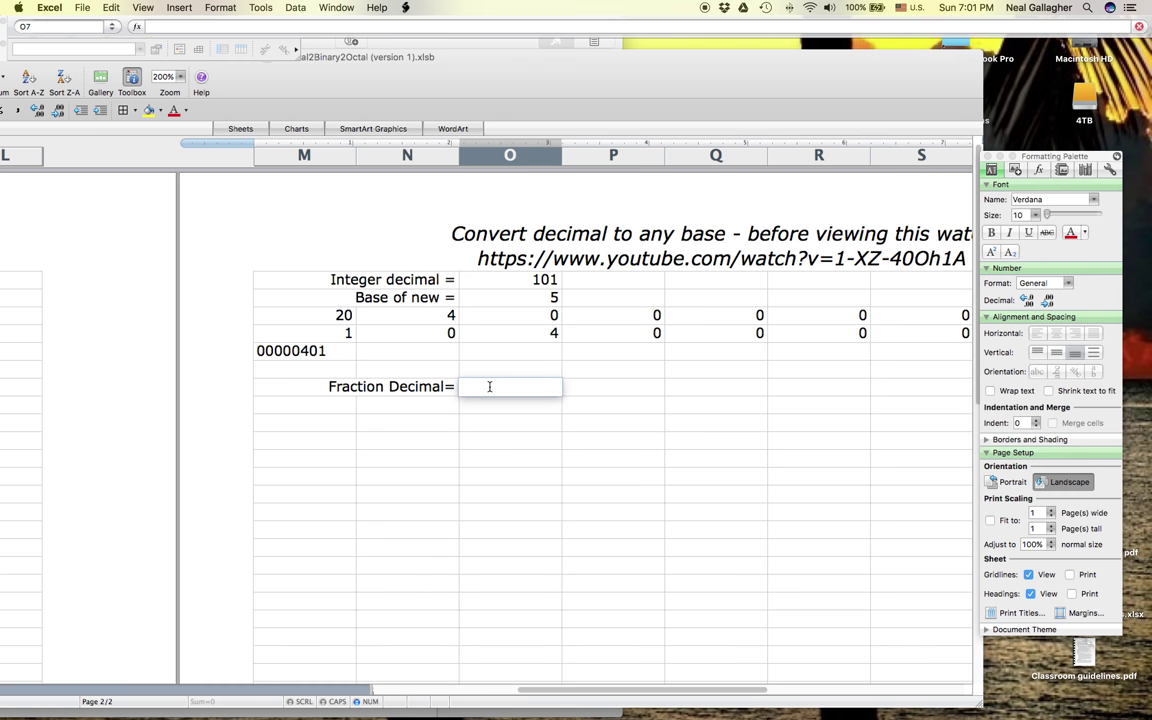
pyautogui.write('.101')
pyautogui.press('Return')
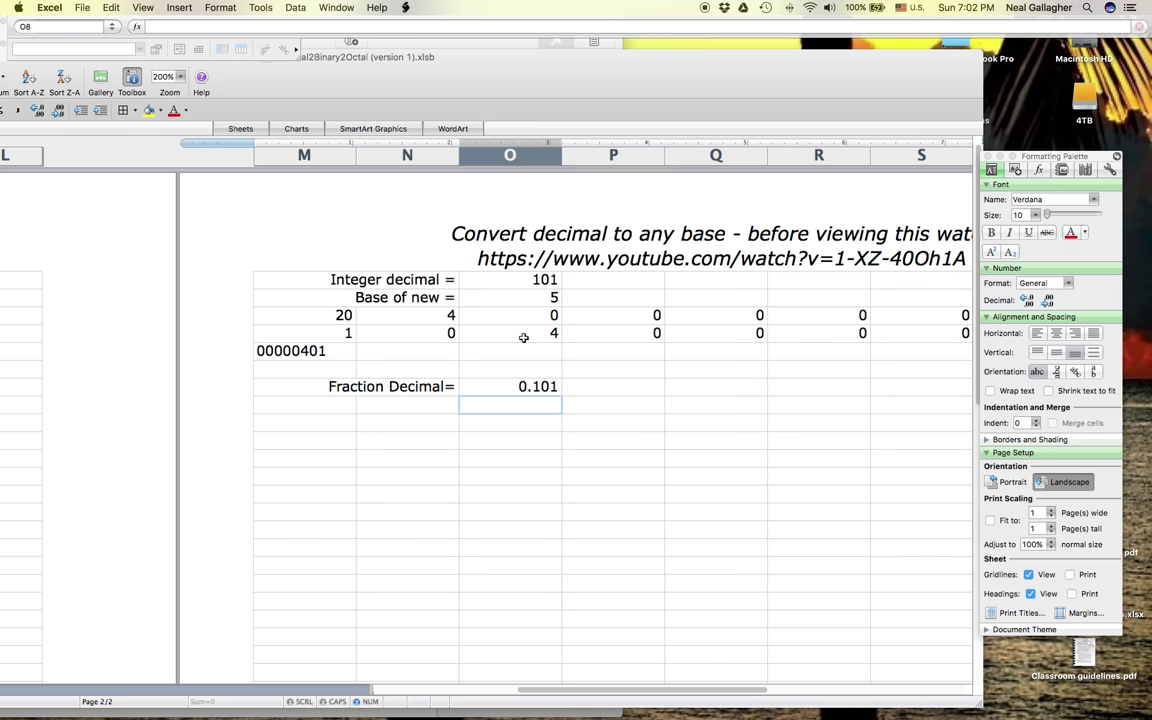
pyautogui.click(295, 410)
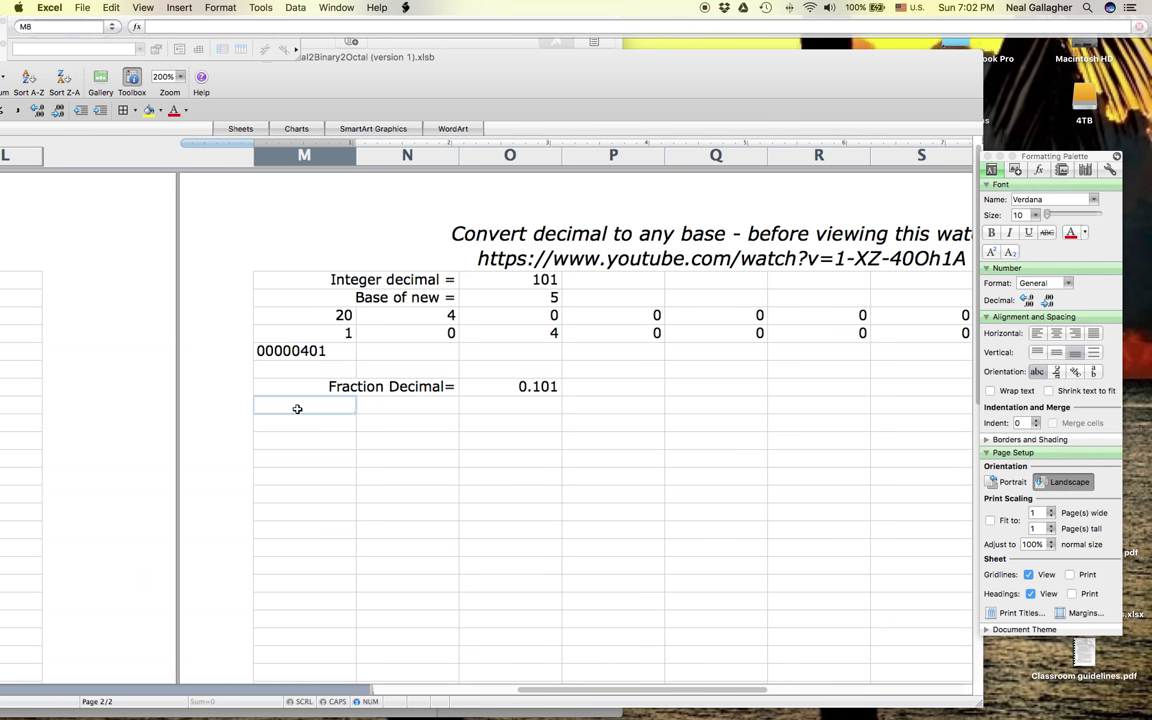
# Enter =INT(O7*O2) in M8, multiplying the fraction 0.101 by the base 5
pyautogui.write('=')
pyautogui.moveTo(395, 387); pyautogui.dragTo(514, 386)
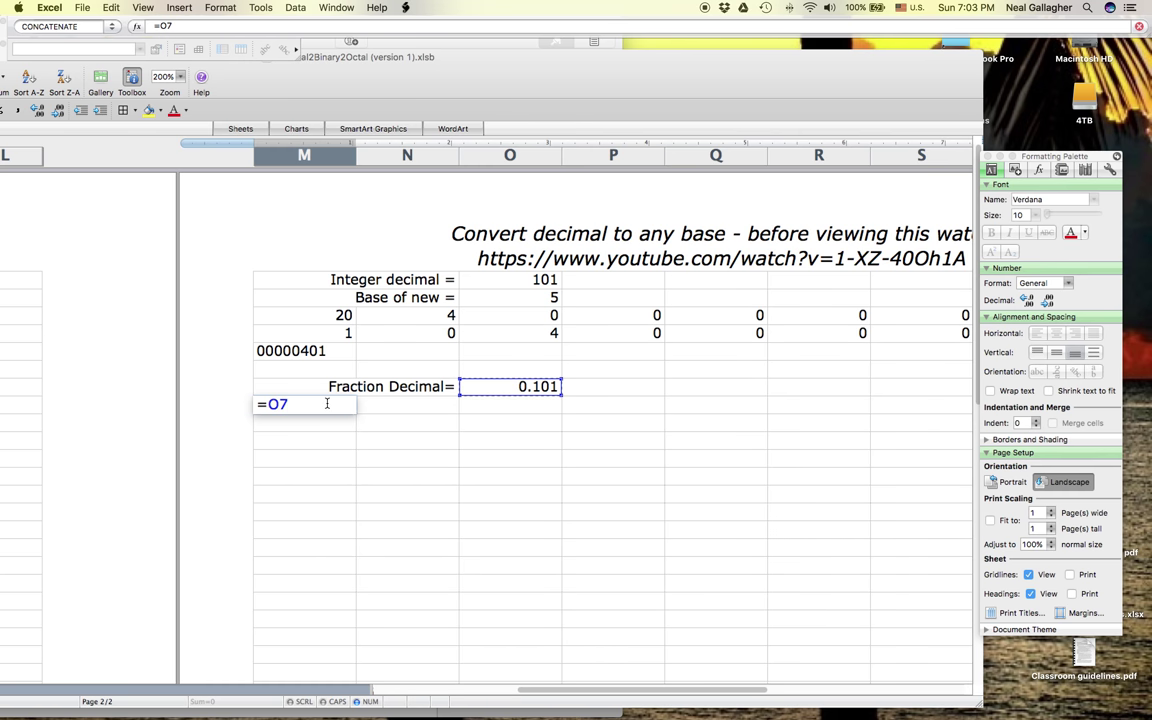
pyautogui.write('*')
pyautogui.click(535, 297)
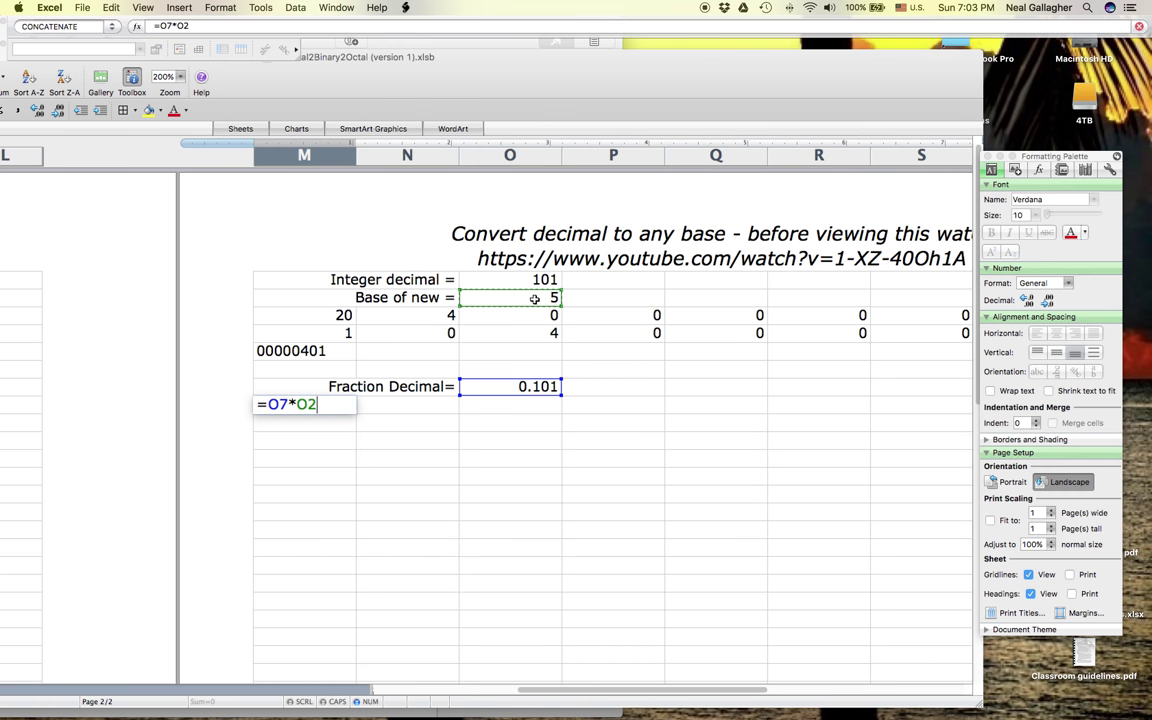
pyautogui.click(269, 404)
pyautogui.write('int')
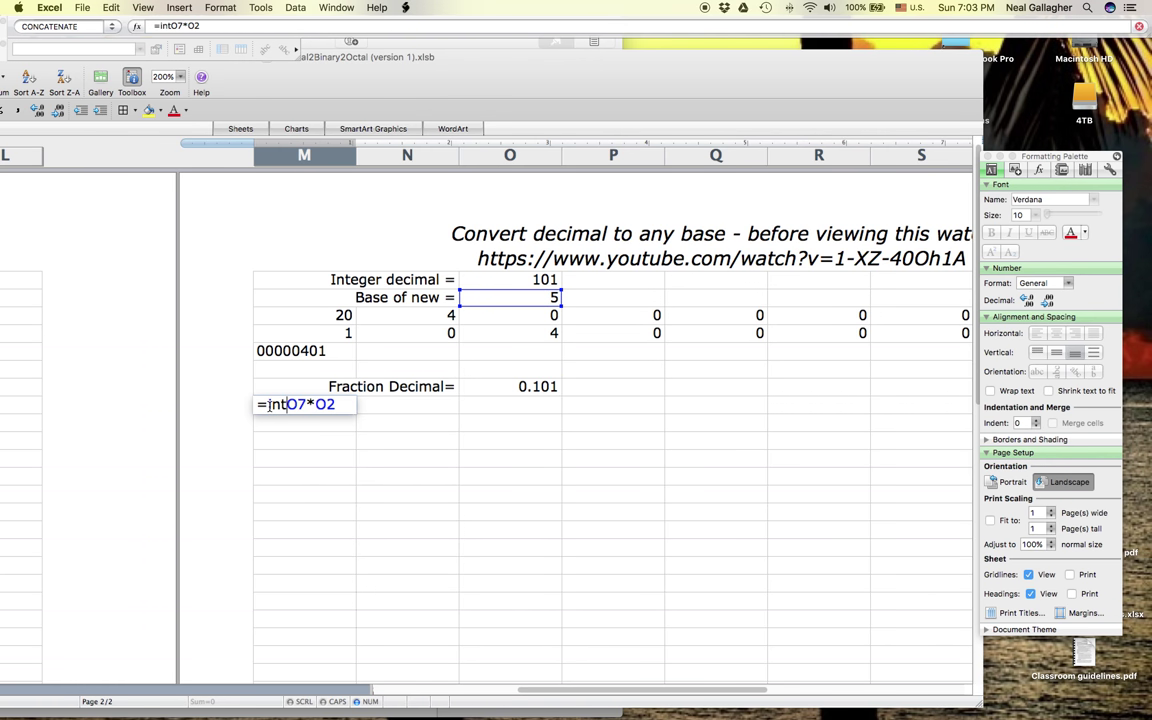
pyautogui.write('(O7*O2')
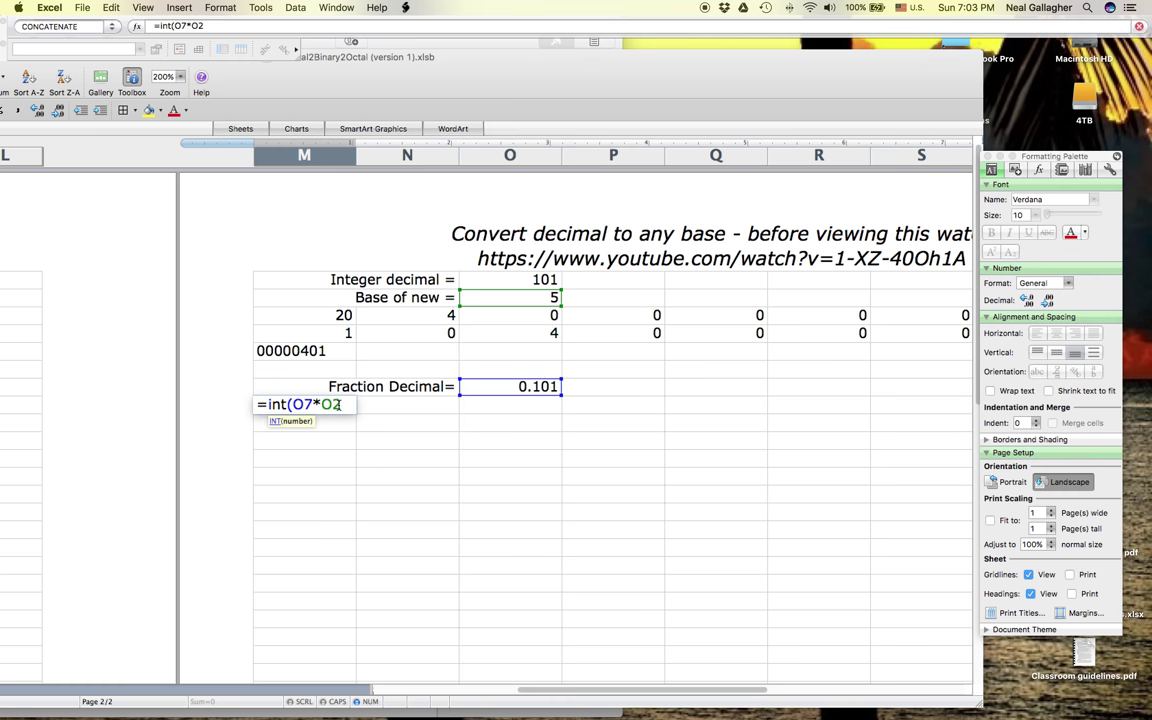
pyautogui.write(')')
pyautogui.press('Return')
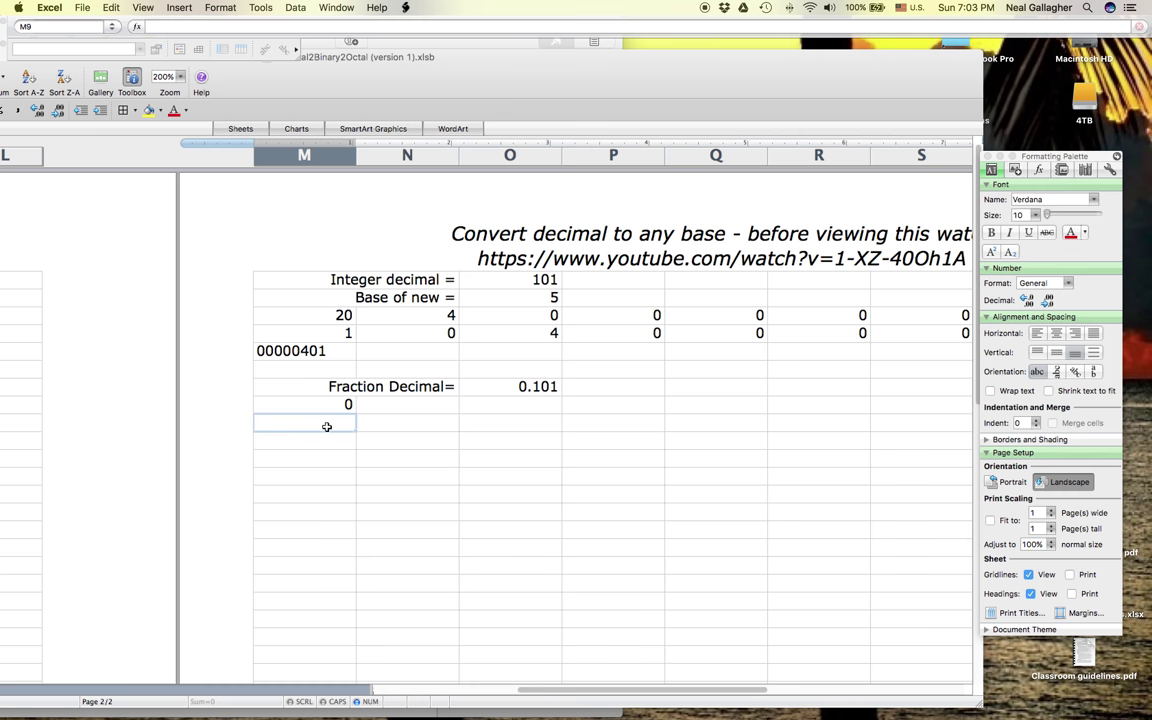
# Revise M8 to =(O7*O2) so it shows 0.505
pyautogui.click(332, 406)
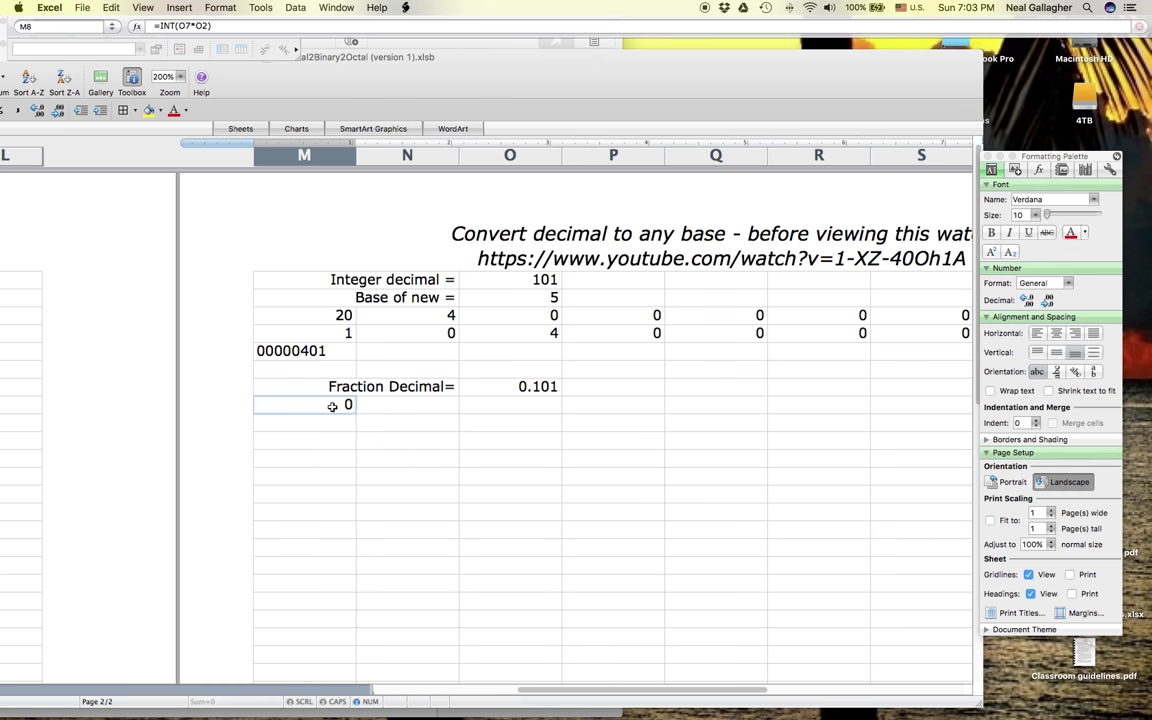
pyautogui.click(177, 27)
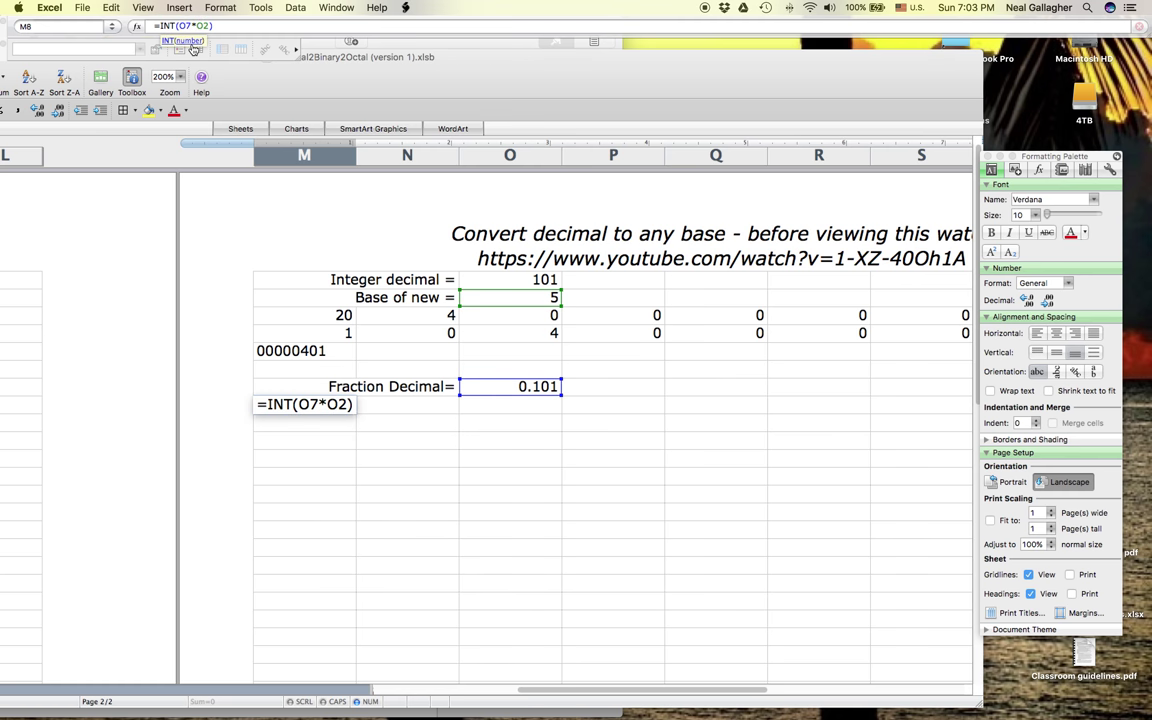
pyautogui.press('BackSpace')
pyautogui.press('BackSpace')
pyautogui.press('BackSpace')
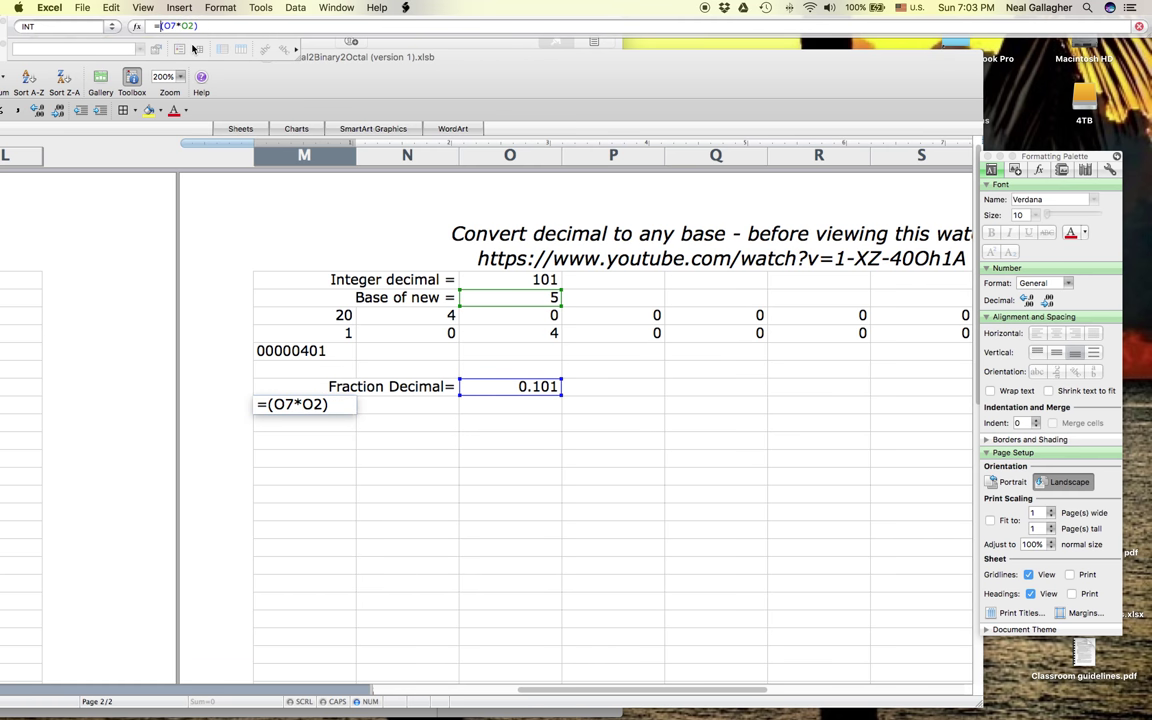
pyautogui.press('Return')
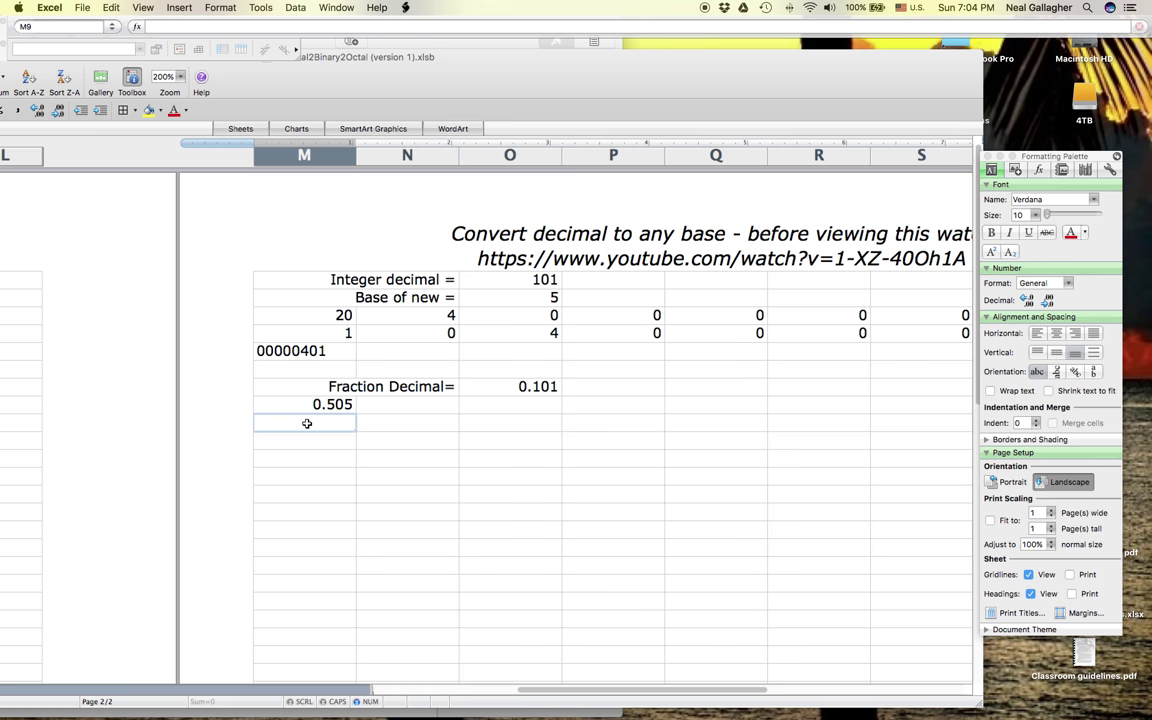
# Enter =INT(M8) in M9, giving the first base-5 fraction digit 0
pyautogui.write('=int')
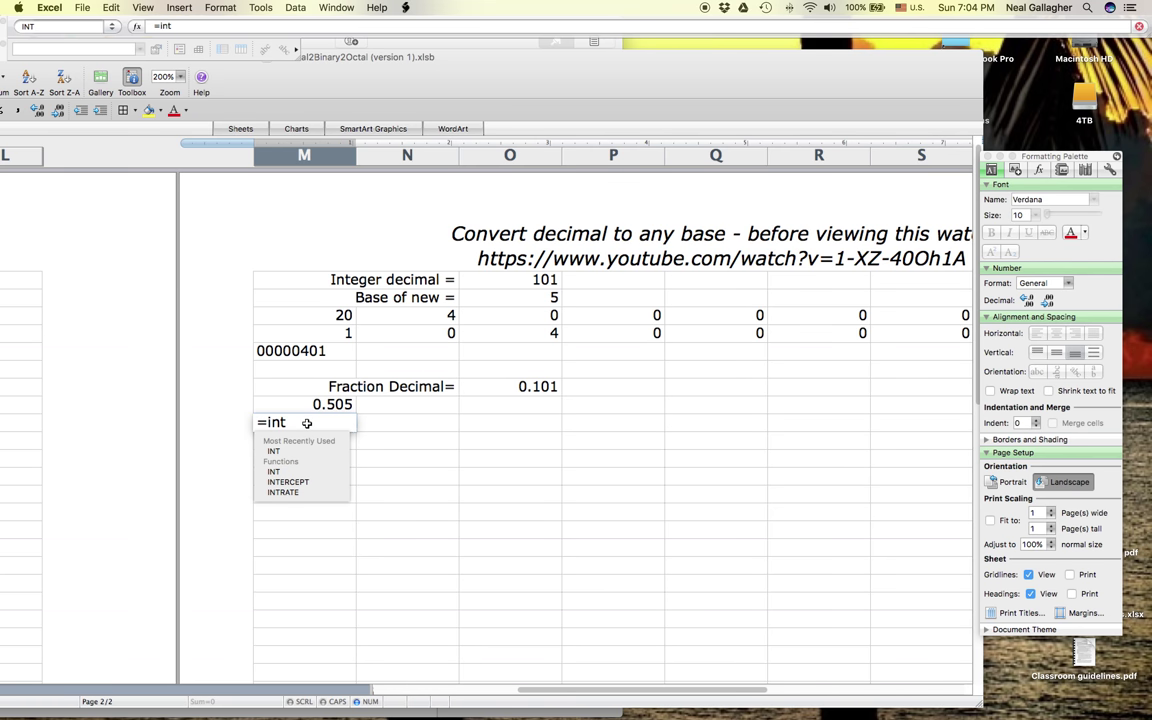
pyautogui.write('(')
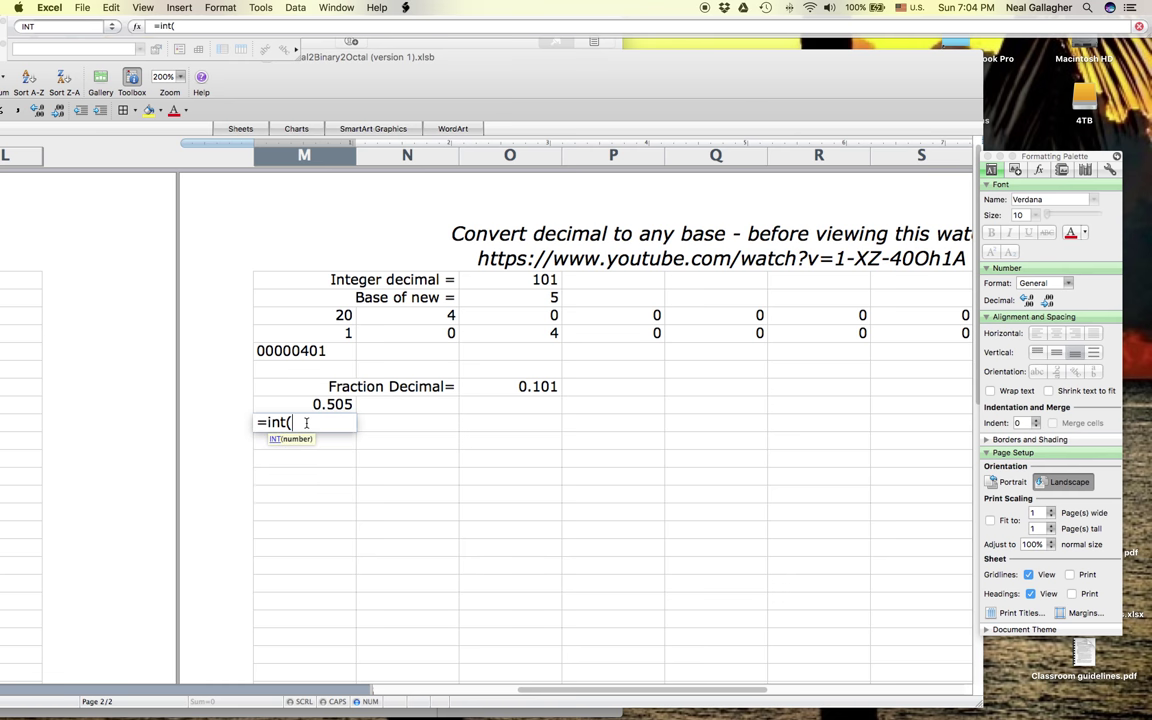
pyautogui.click(330, 404)
pyautogui.write(')')
pyautogui.press('Return')
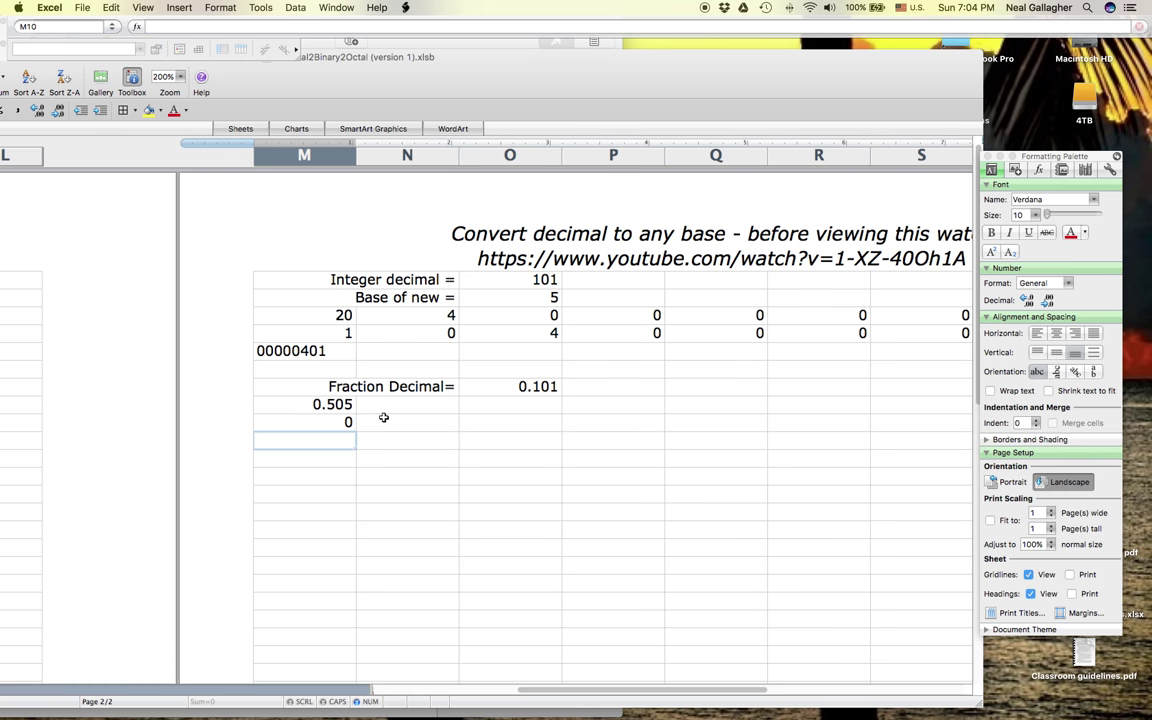
pyautogui.click(376, 405)
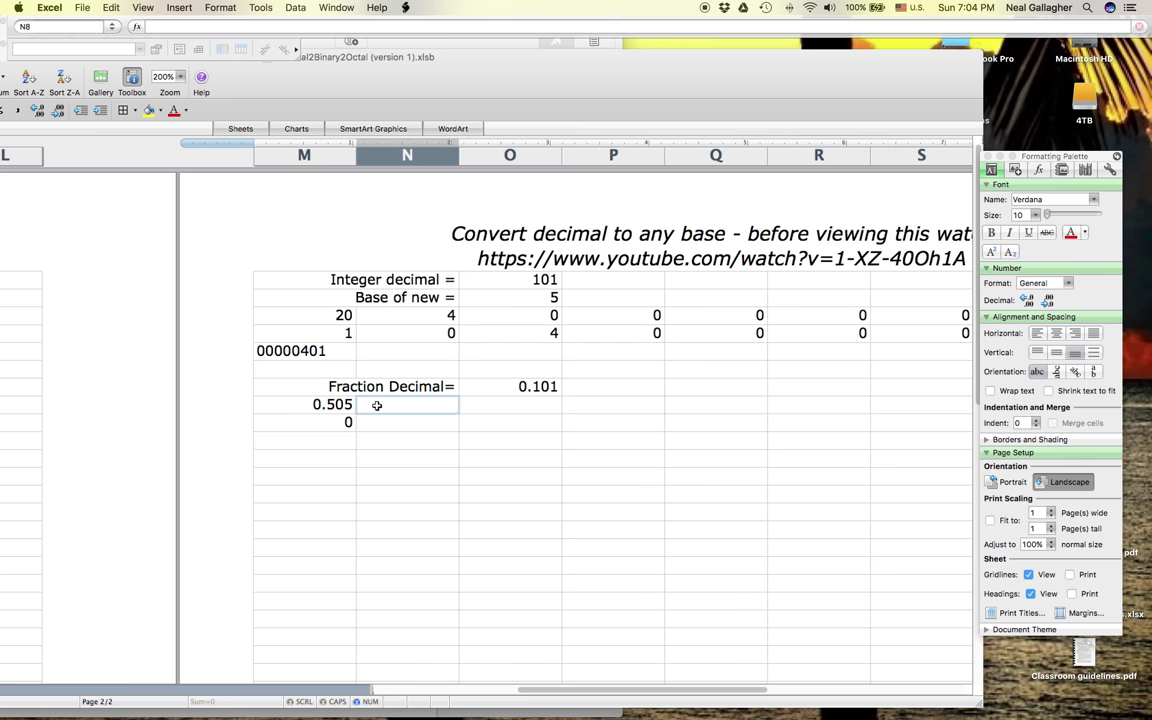
# Enter the remaining fraction =(M8-M9) in N8
pyautogui.write('=')
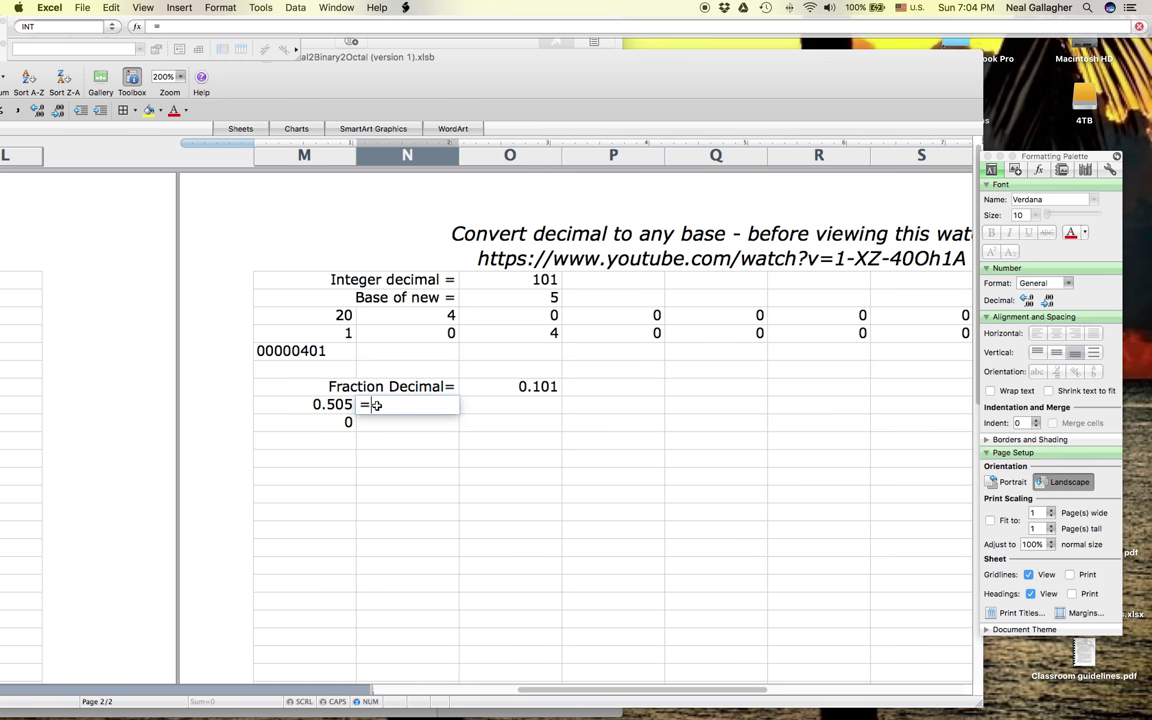
pyautogui.write('(')
pyautogui.click(344, 405)
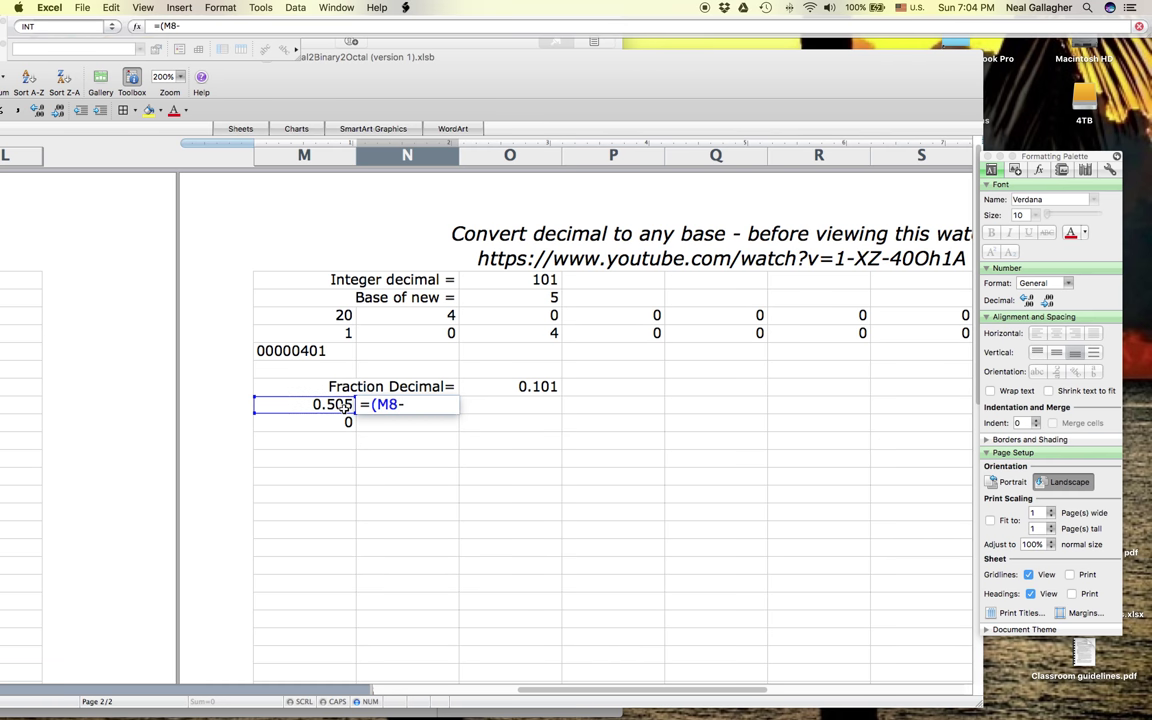
pyautogui.write('-')
pyautogui.click(347, 422)
pyautogui.write(')')
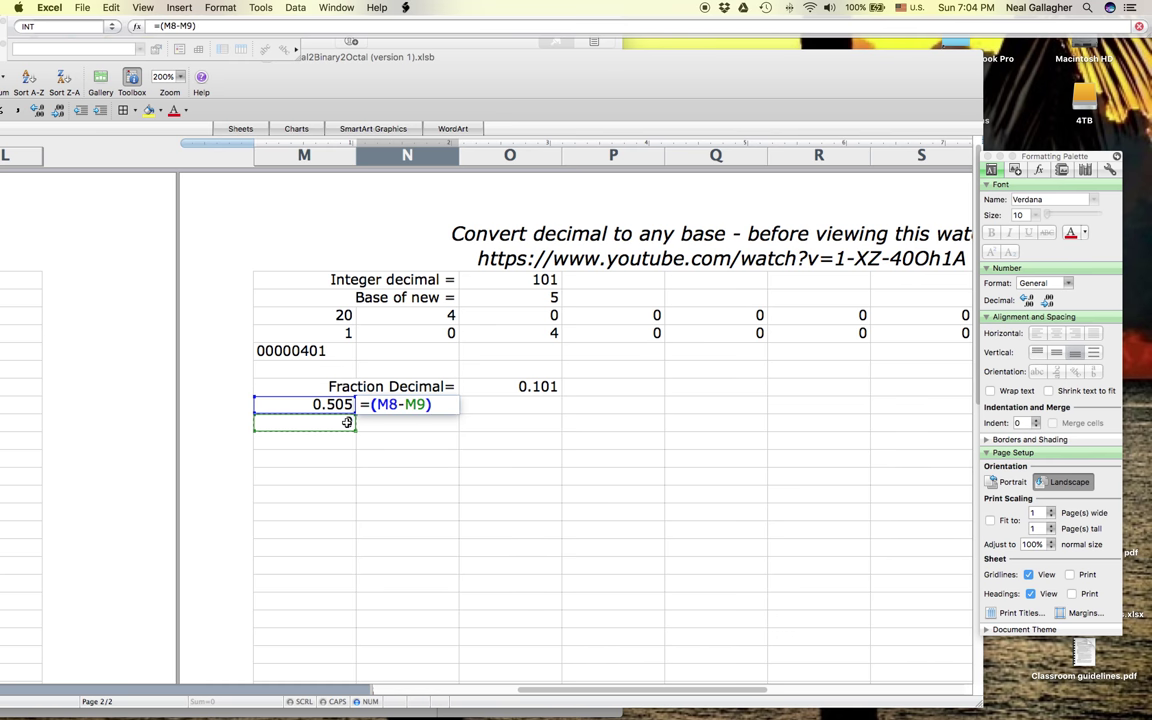
pyautogui.press('Return')
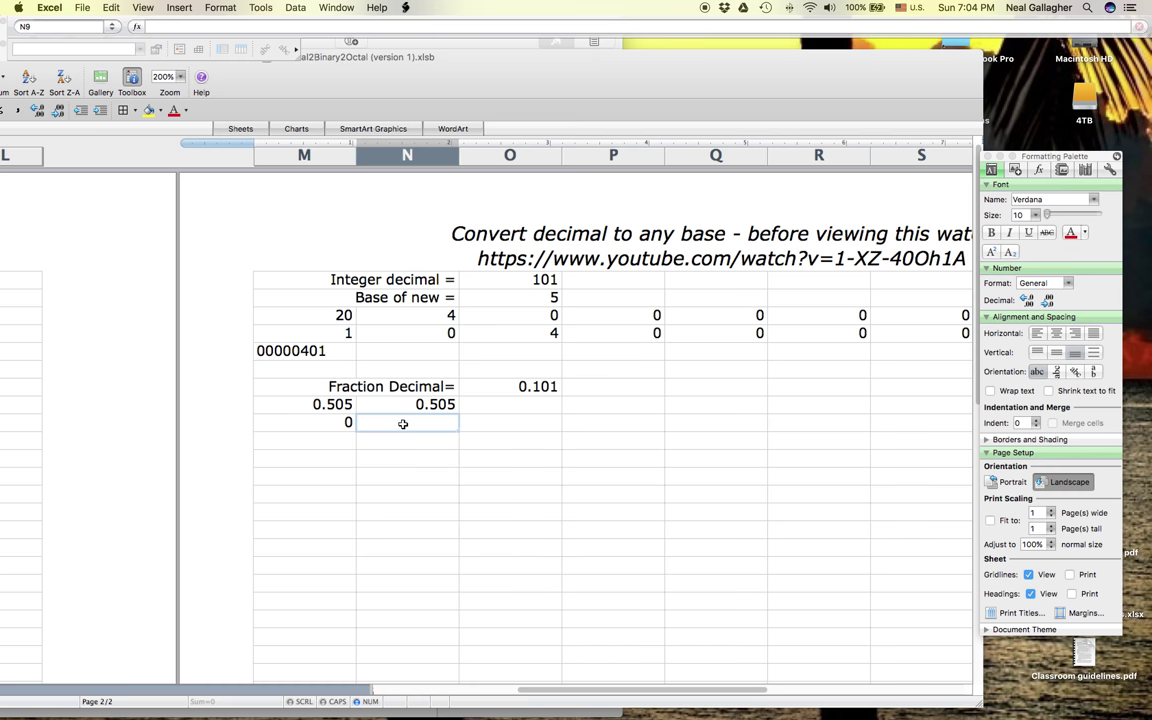
# Enter =INT(N8) in N9 for the next digit
pyautogui.write('int')
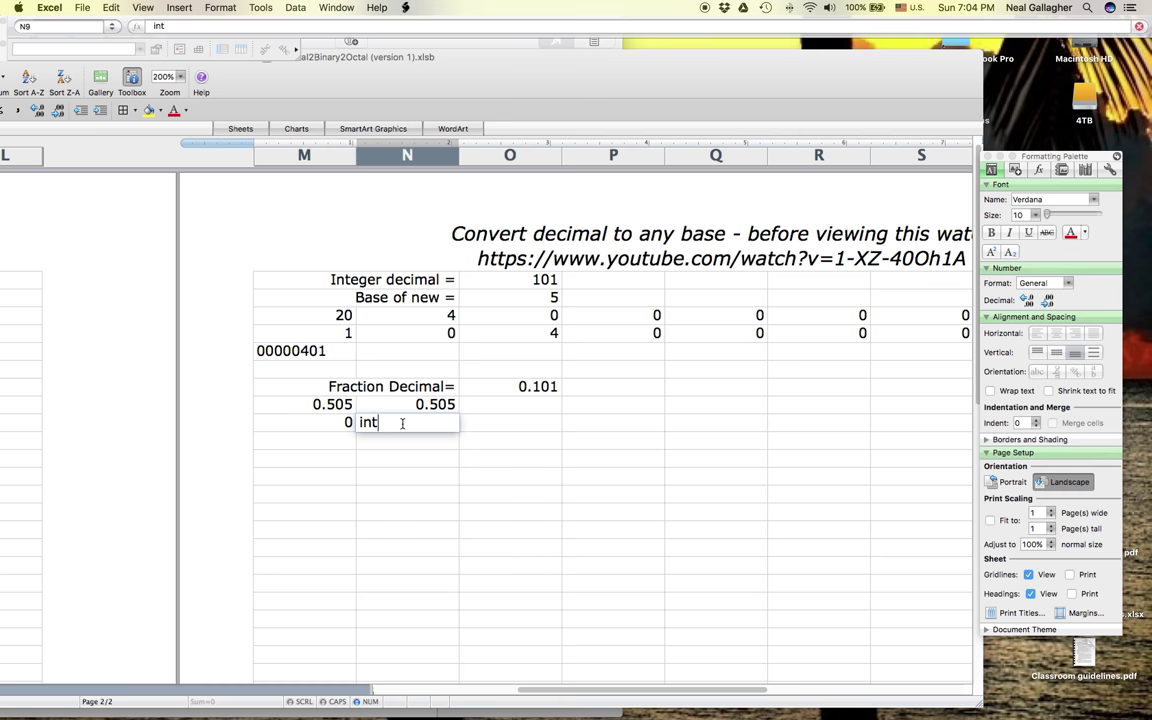
pyautogui.press('Escape')
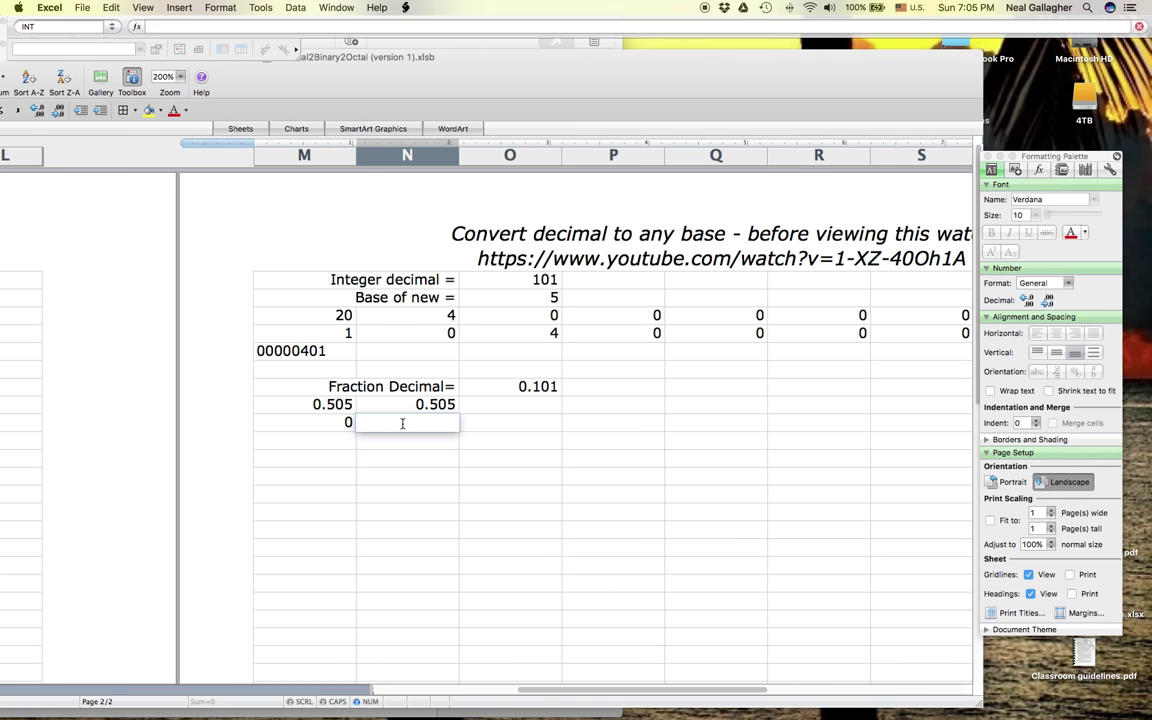
pyautogui.write('=int')
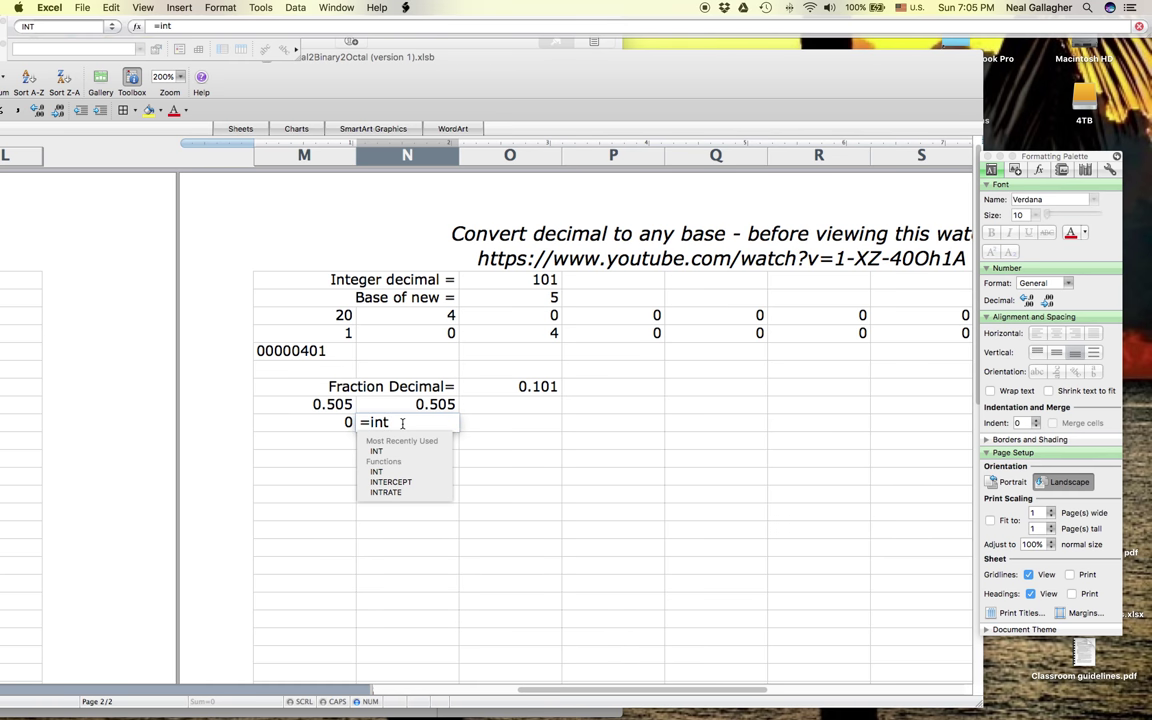
pyautogui.write('(')
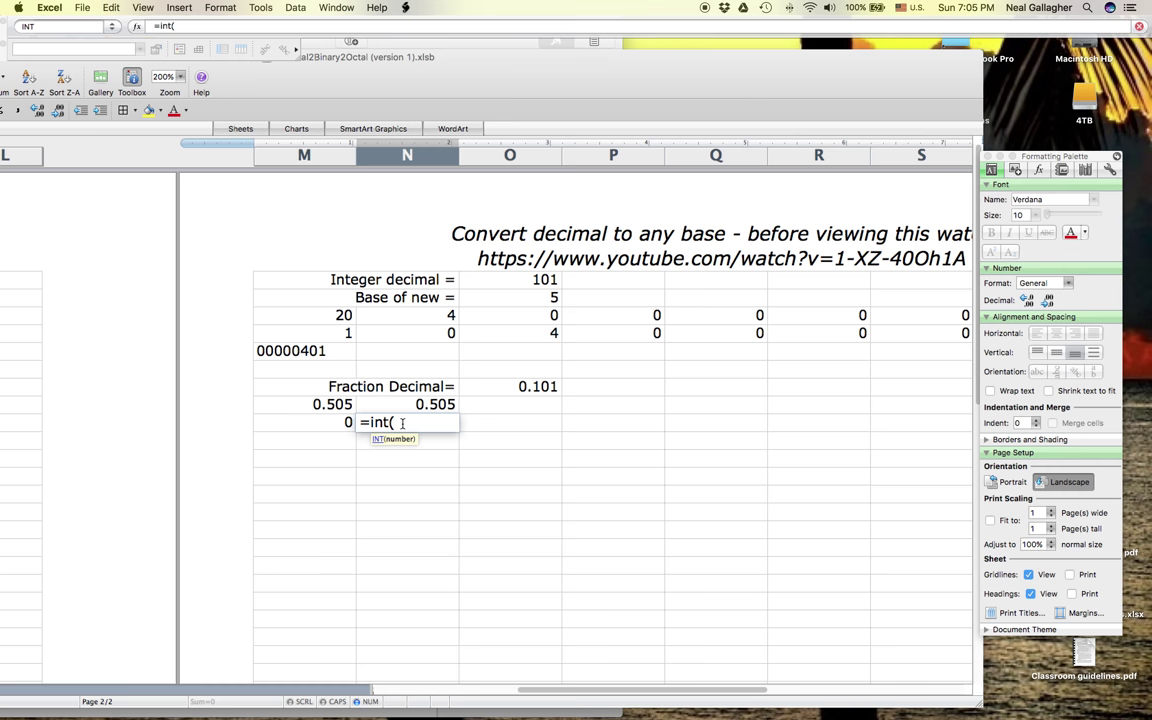
pyautogui.write('N8')
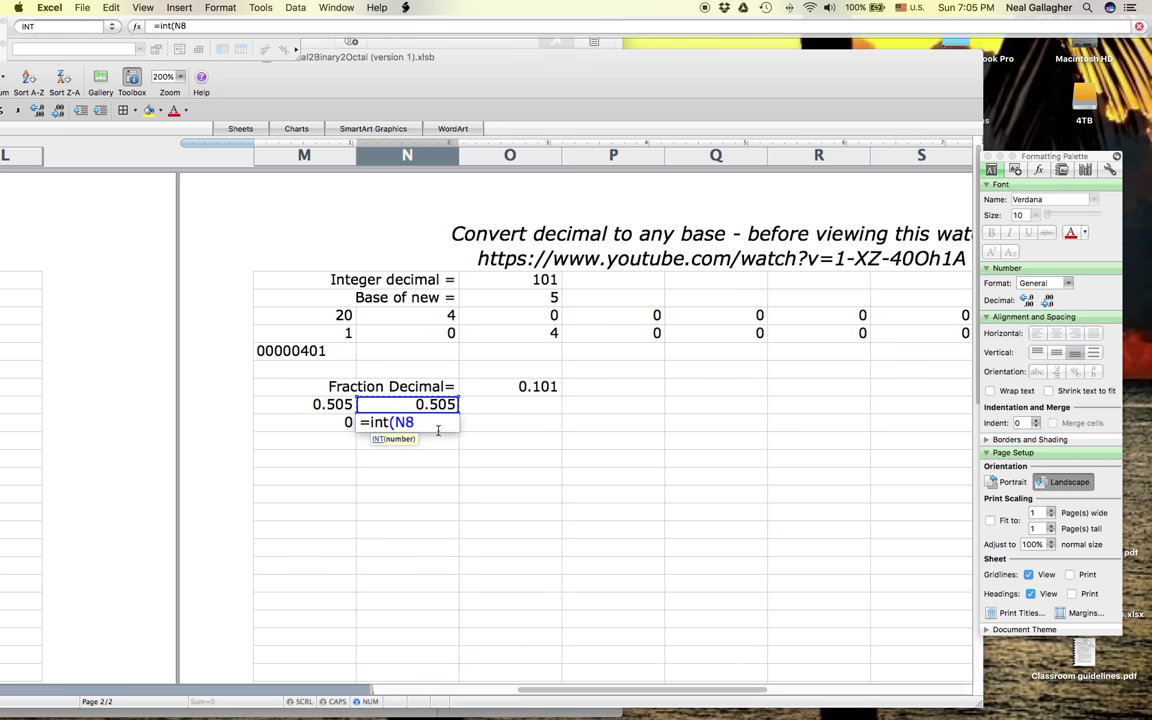
pyautogui.write(')')
pyautogui.press('Return')
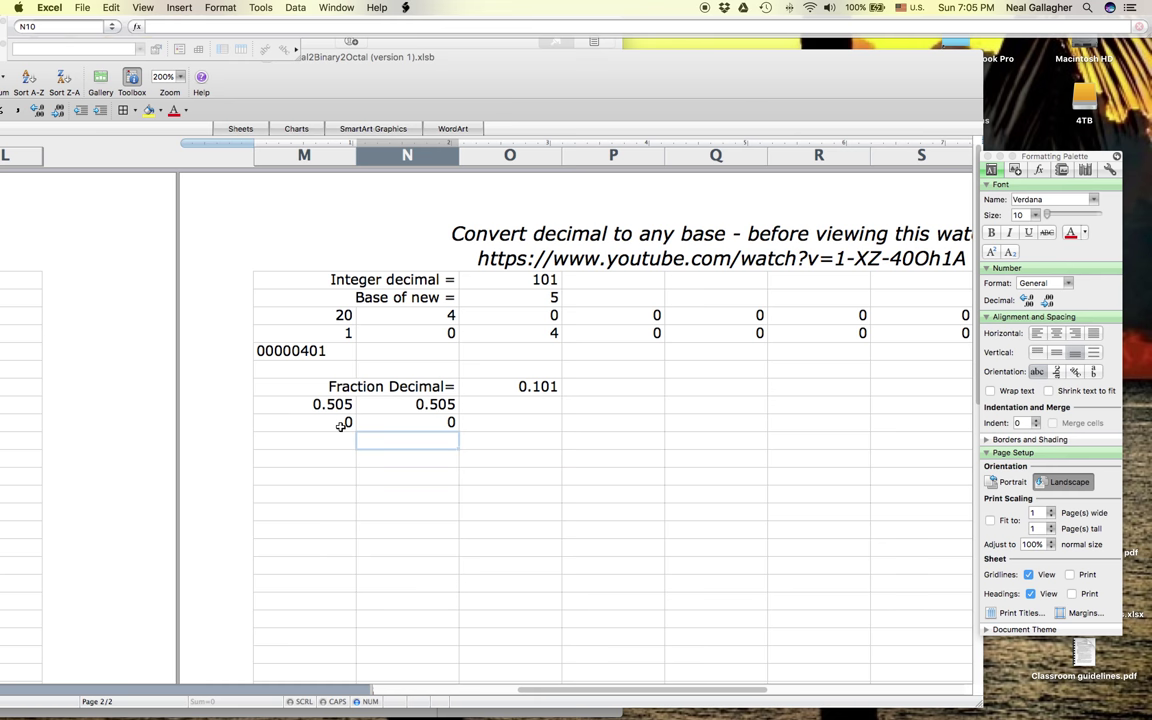
# Change N8 to =(M8-M9)*$O$2, so N8 shows 2.525 and N9 shows 2
pyautogui.click(435, 404)
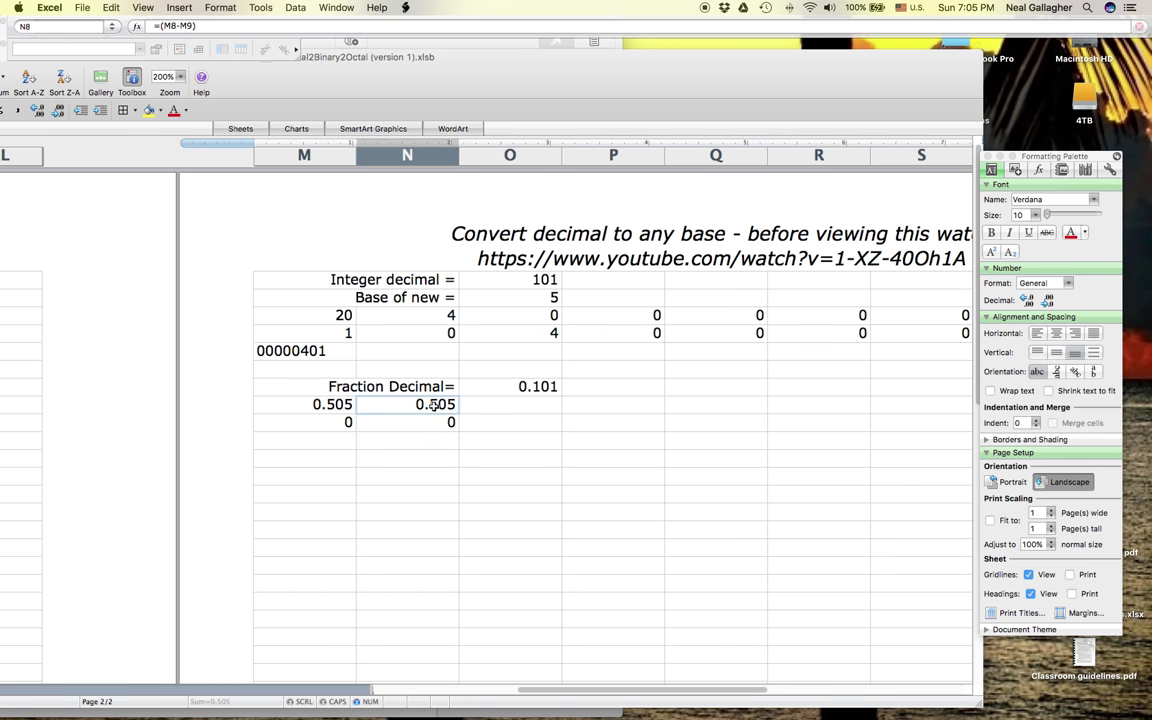
pyautogui.click(205, 26)
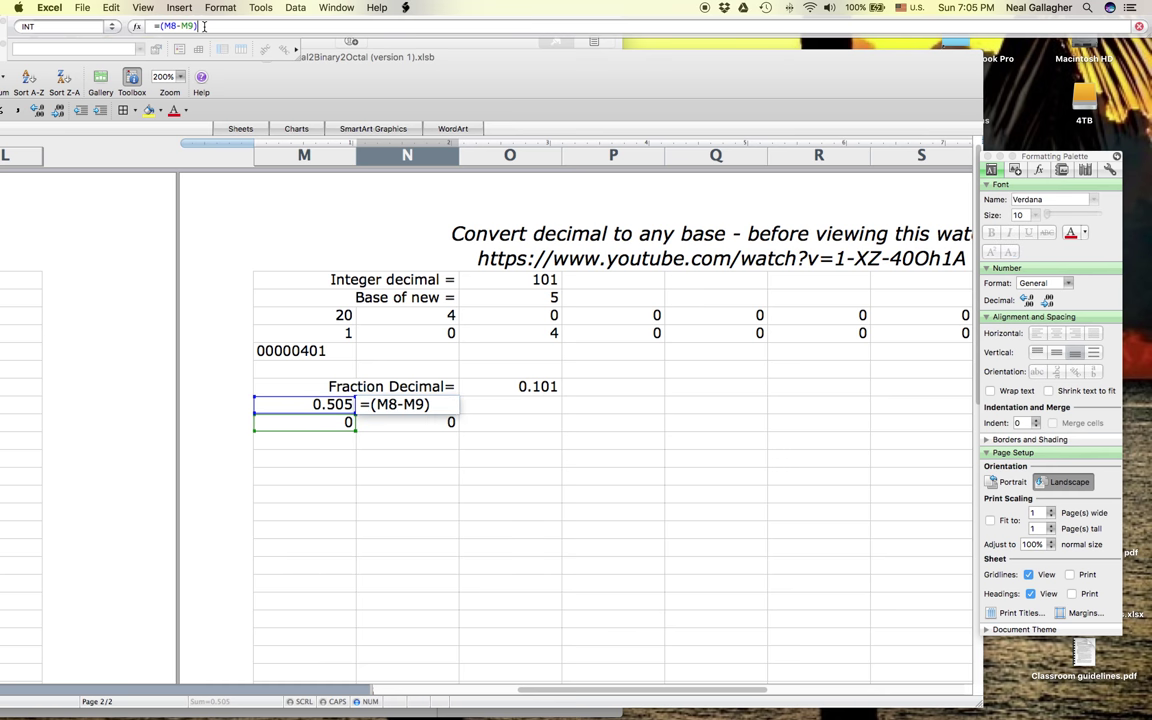
pyautogui.write('*')
pyautogui.click(519, 299)
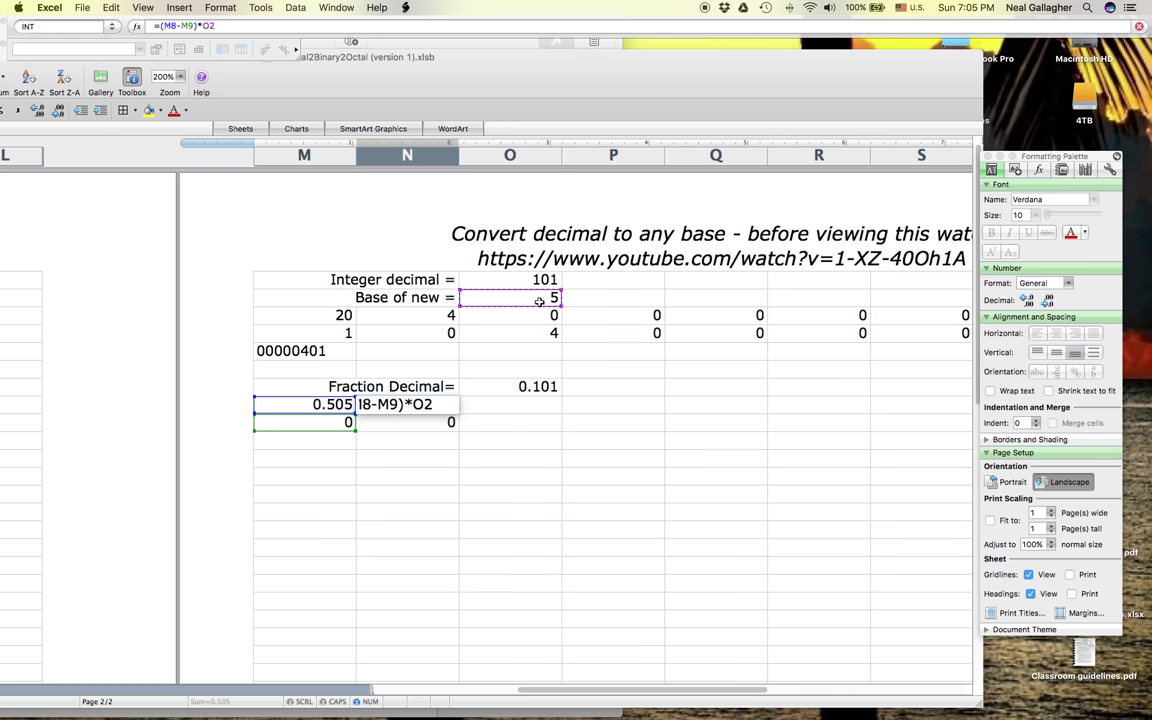
pyautogui.click(205, 26)
pyautogui.write('$O$')
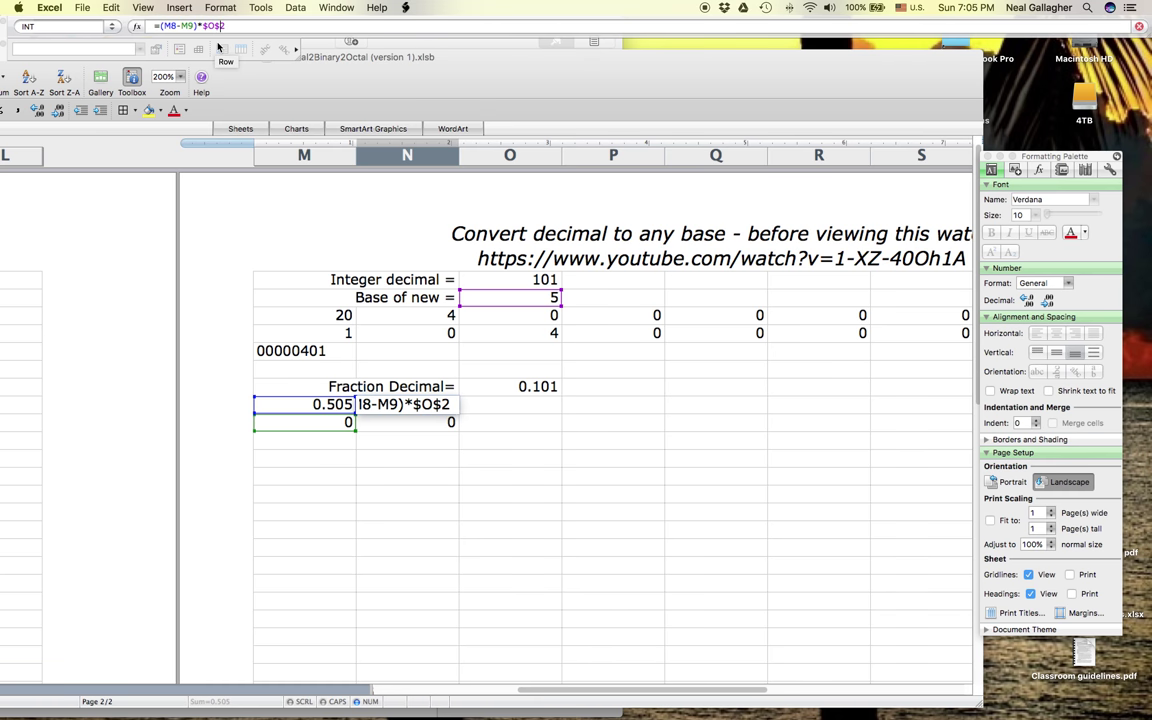
pyautogui.press('Return')
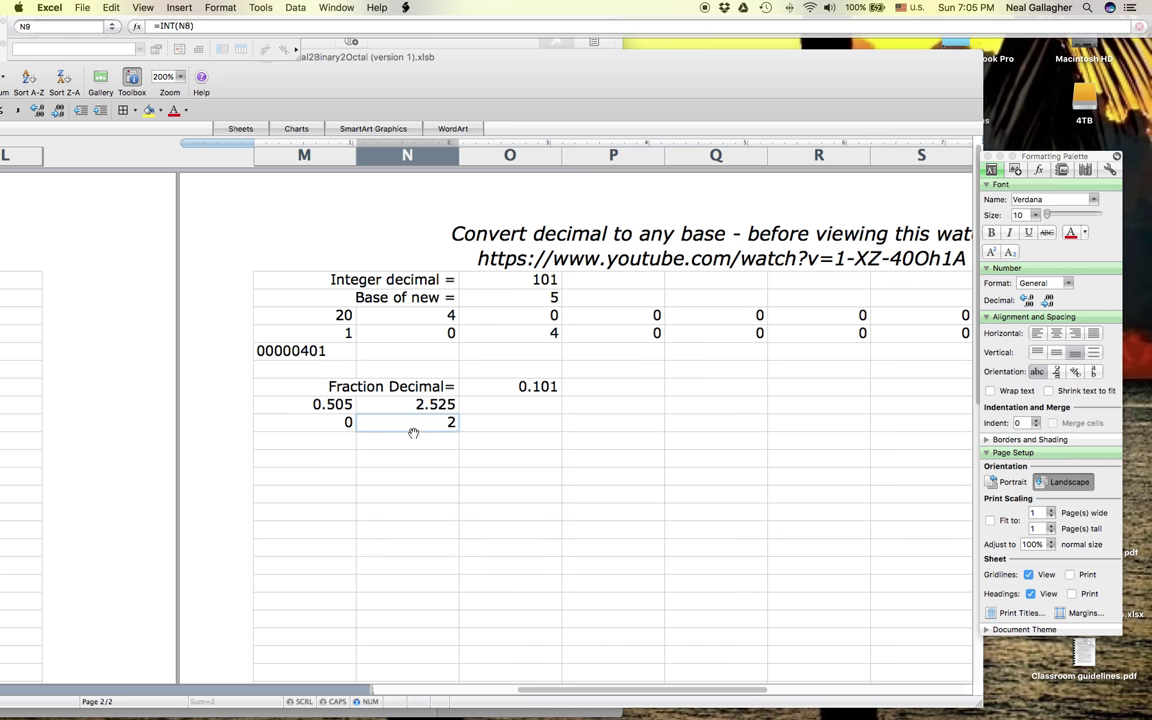
pyautogui.click(322, 402)
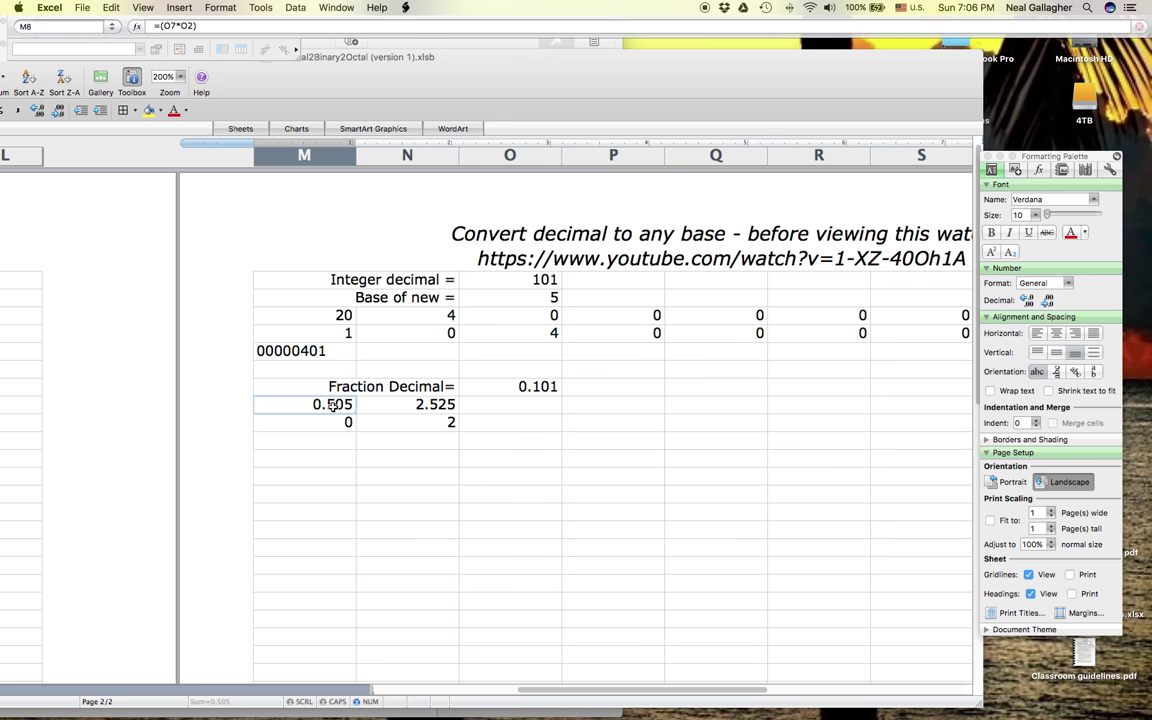
pyautogui.click(482, 410)
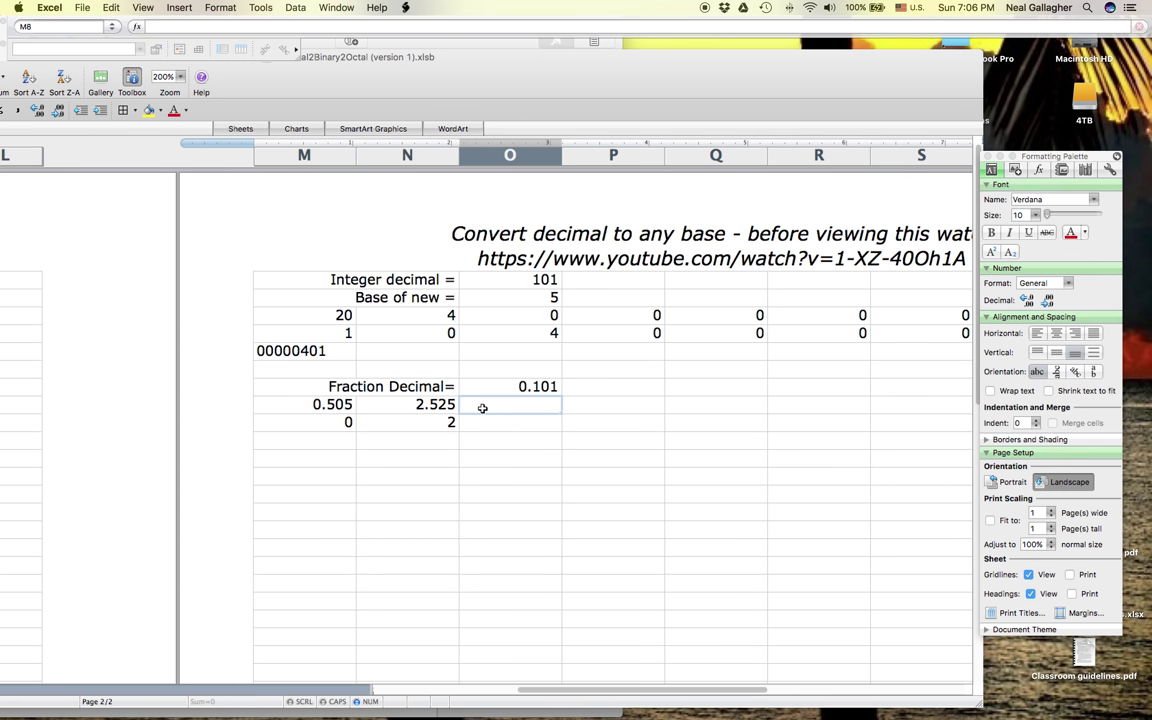
# Enter =(N8-N9)/$O$2 in O8 to get the 0.105 leftover fraction, then review N8 and N9
pyautogui.write('=')
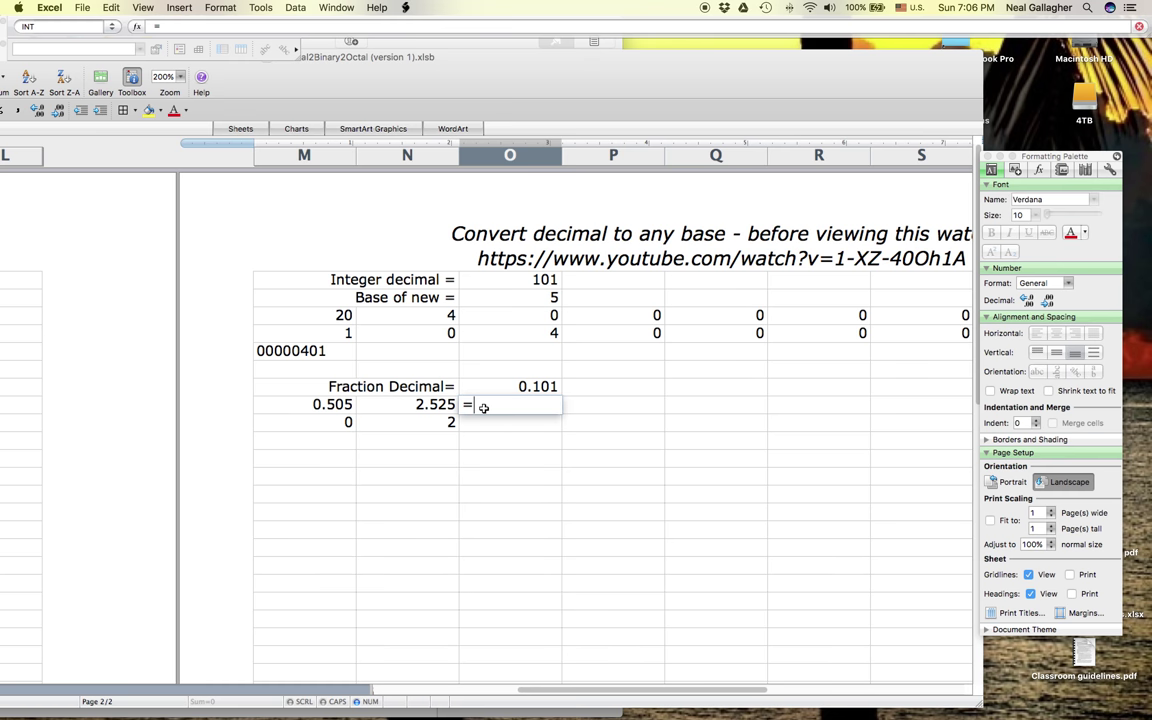
pyautogui.write('(')
pyautogui.press('Left')
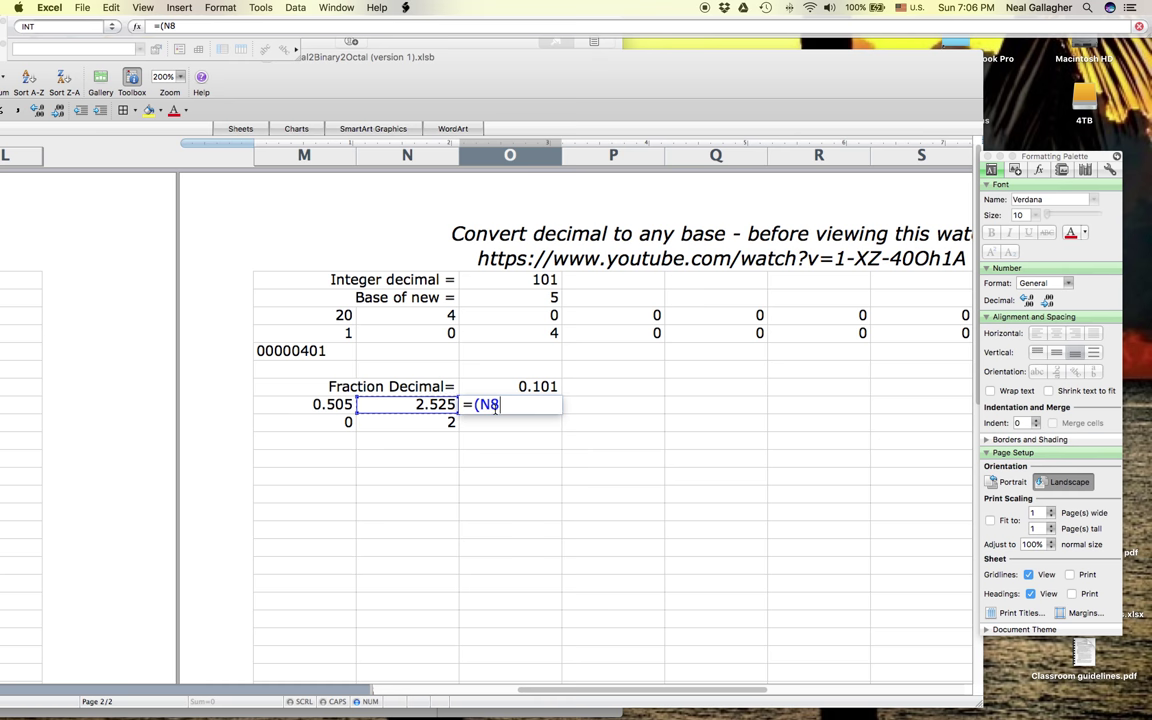
pyautogui.write('-')
pyautogui.click(449, 422)
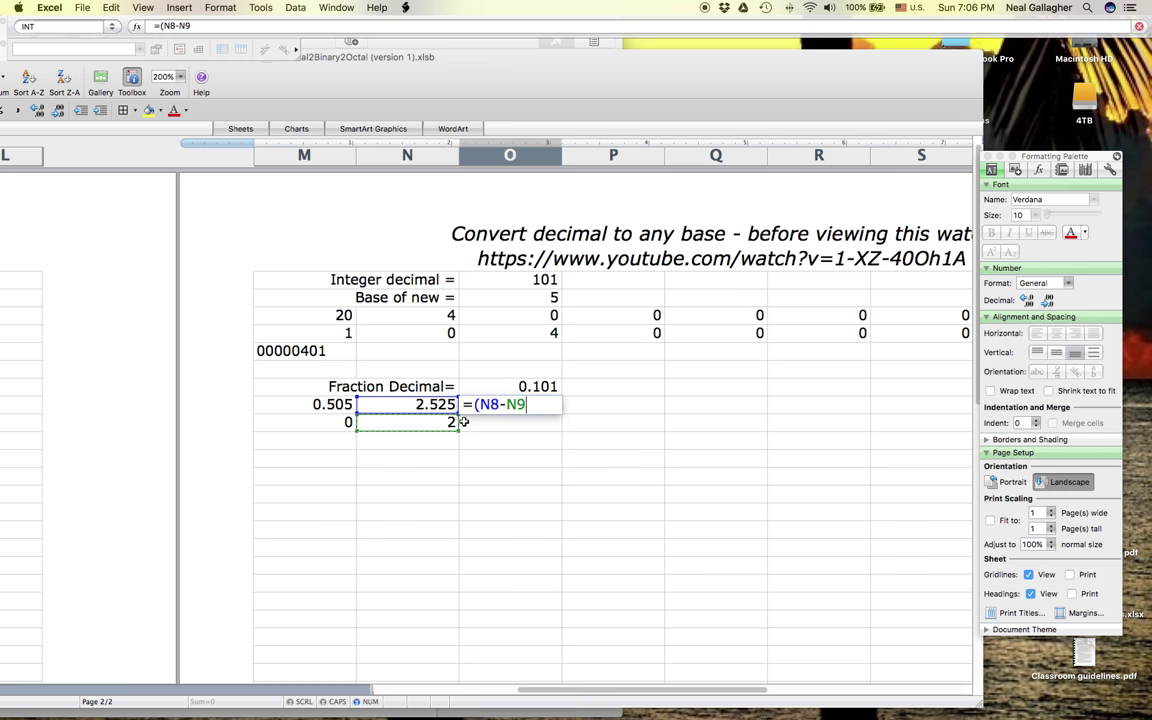
pyautogui.write(')/')
pyautogui.click(545, 298)
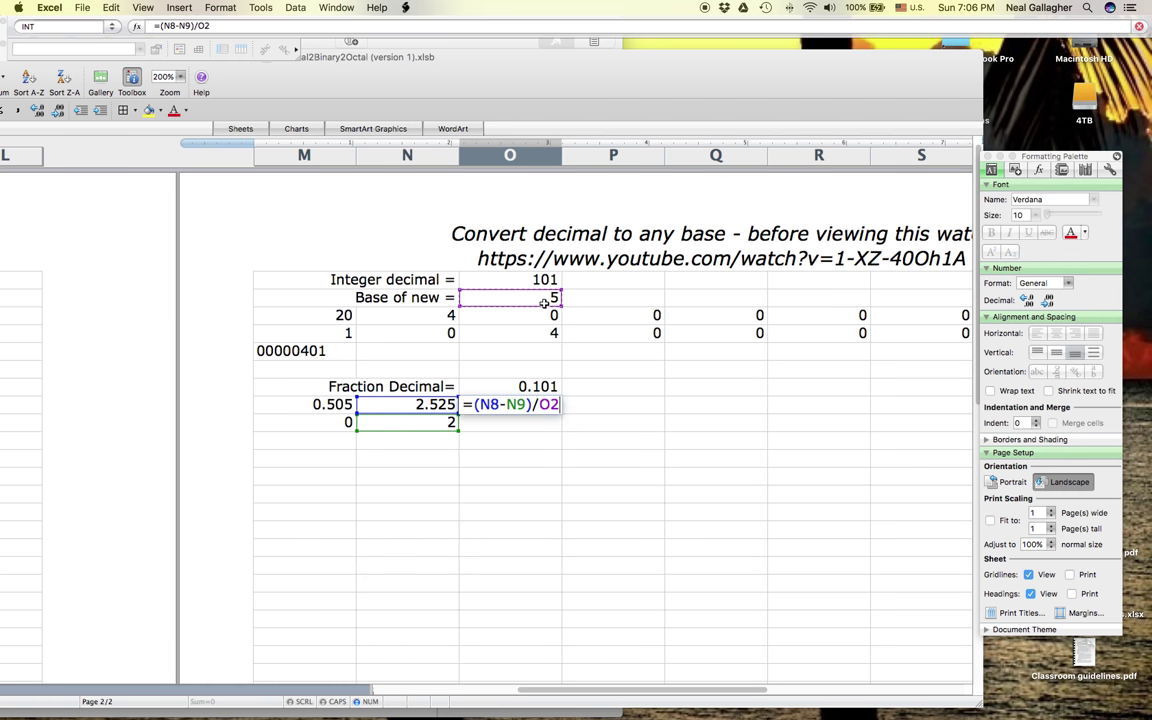
pyautogui.click(542, 412)
pyautogui.write('$')
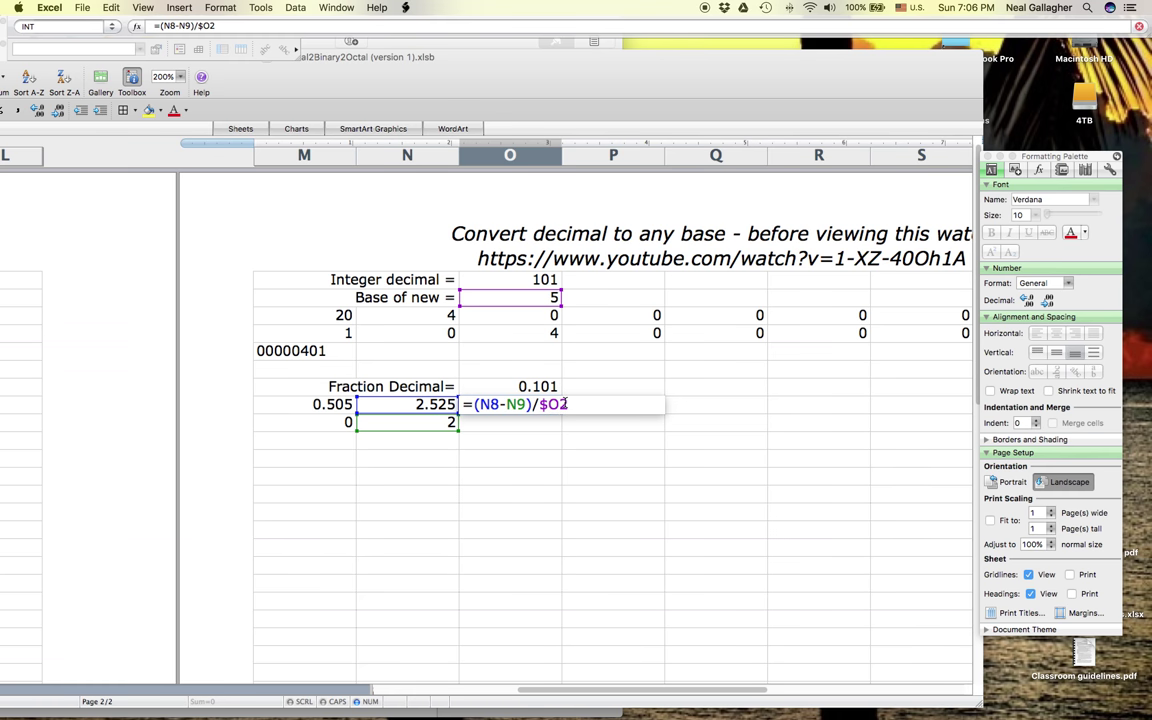
pyautogui.click(562, 404)
pyautogui.write('$')
pyautogui.press('Return')
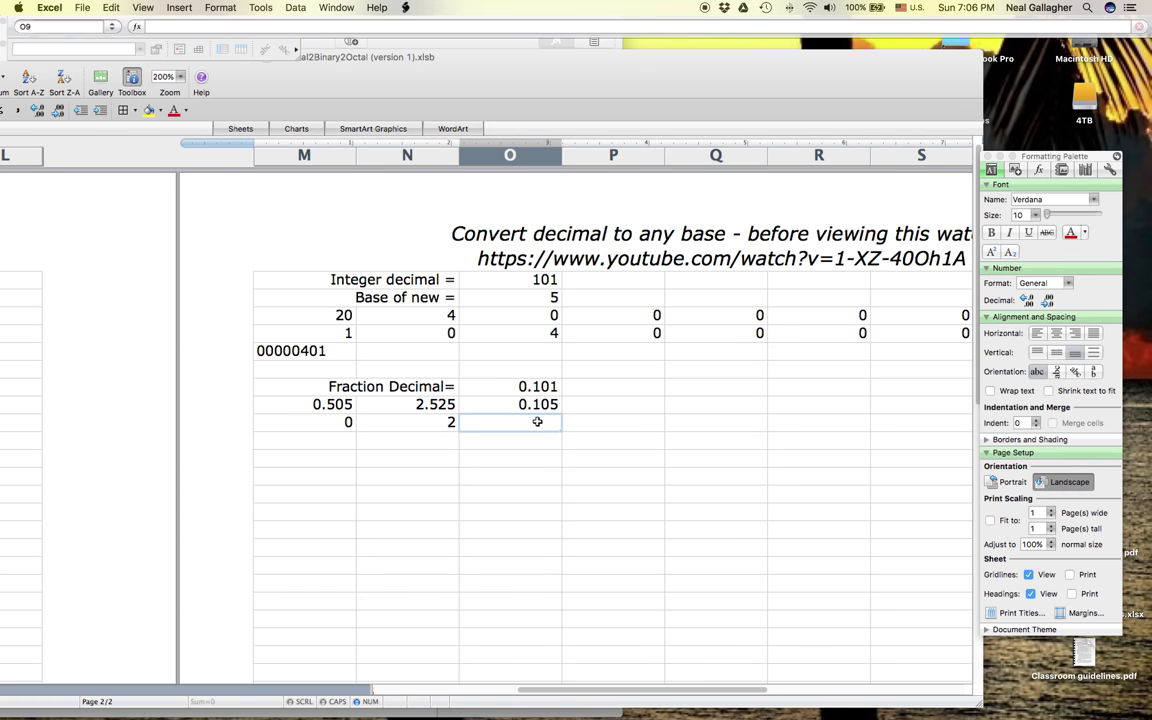
pyautogui.click(449, 406)
pyautogui.click(452, 424)
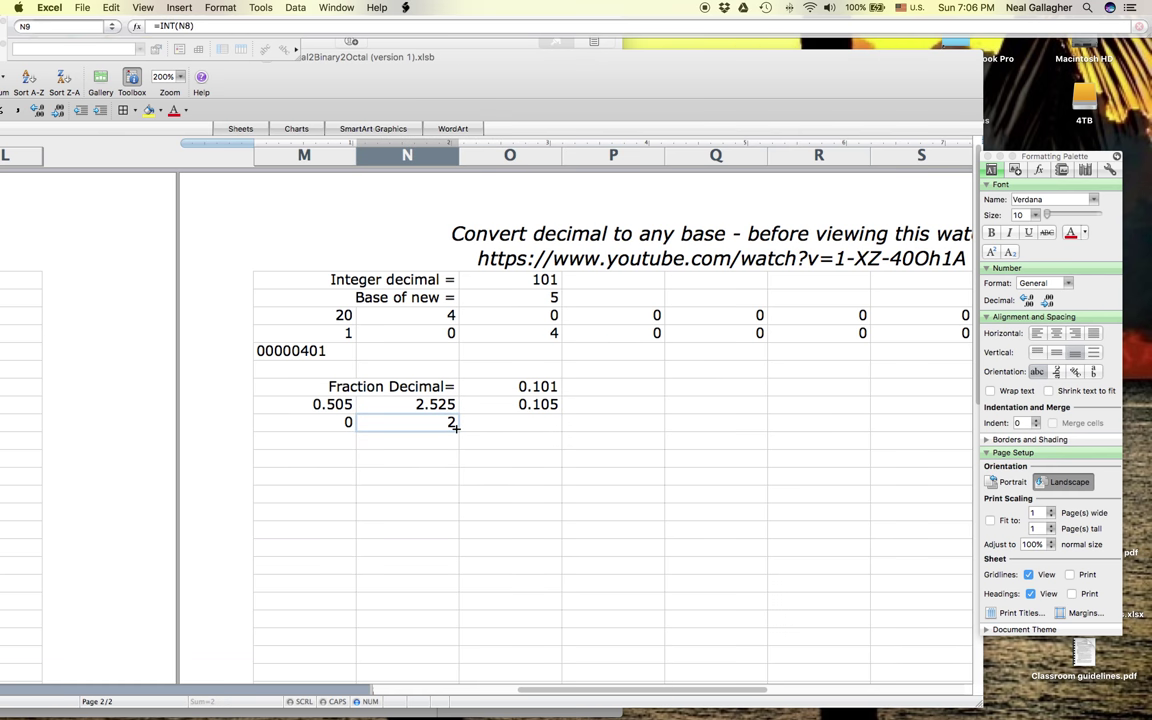
# Fill the N8:N9 formula pair through column S (digits 2, 3, 0, 3, 0) and widen the window
pyautogui.keyDown('shift'); pyautogui.click(440, 404); pyautogui.keyUp('shift')
pyautogui.moveTo(457, 432); pyautogui.dragTo(535, 436)
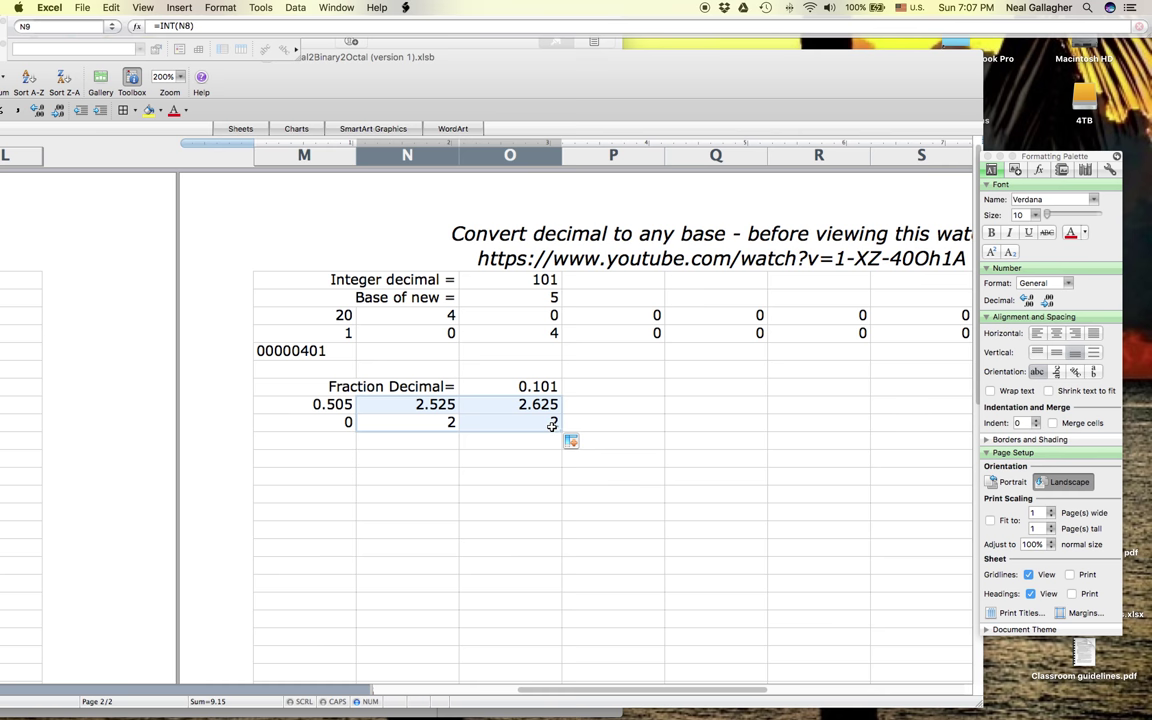
pyautogui.moveTo(556, 427); pyautogui.dragTo(934, 429)
pyautogui.moveTo(711, 78); pyautogui.dragTo(663, 78)
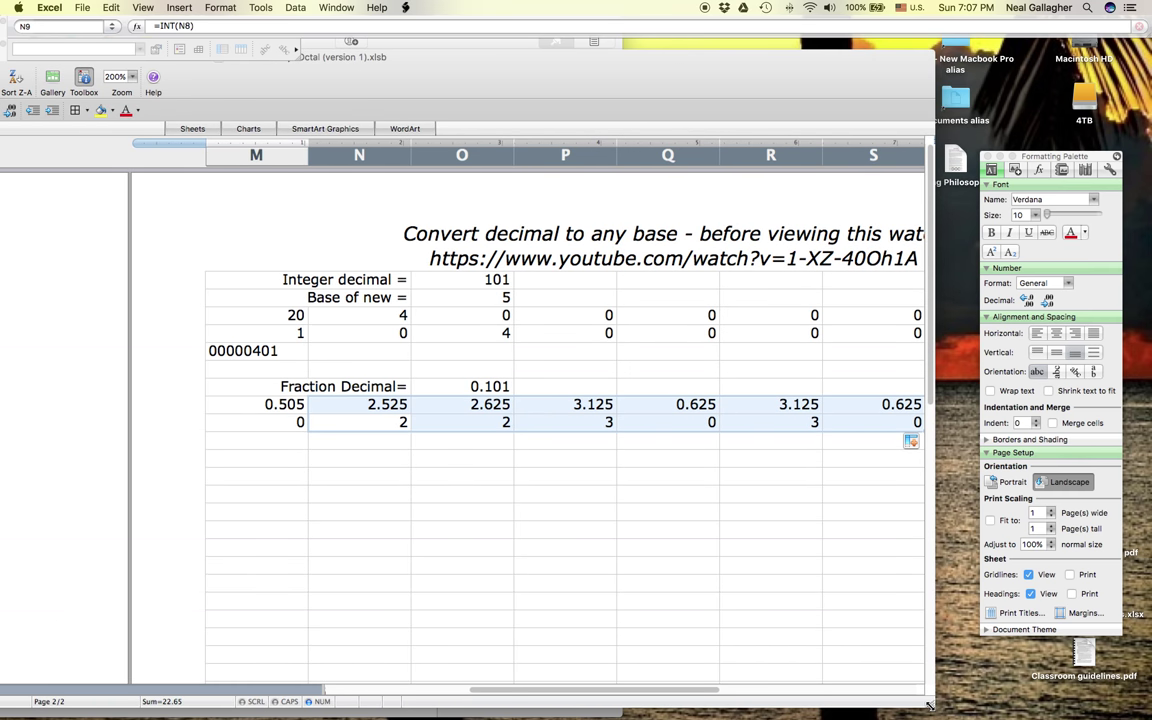
pyautogui.moveTo(1053, 706); pyautogui.dragTo(1056, 708)
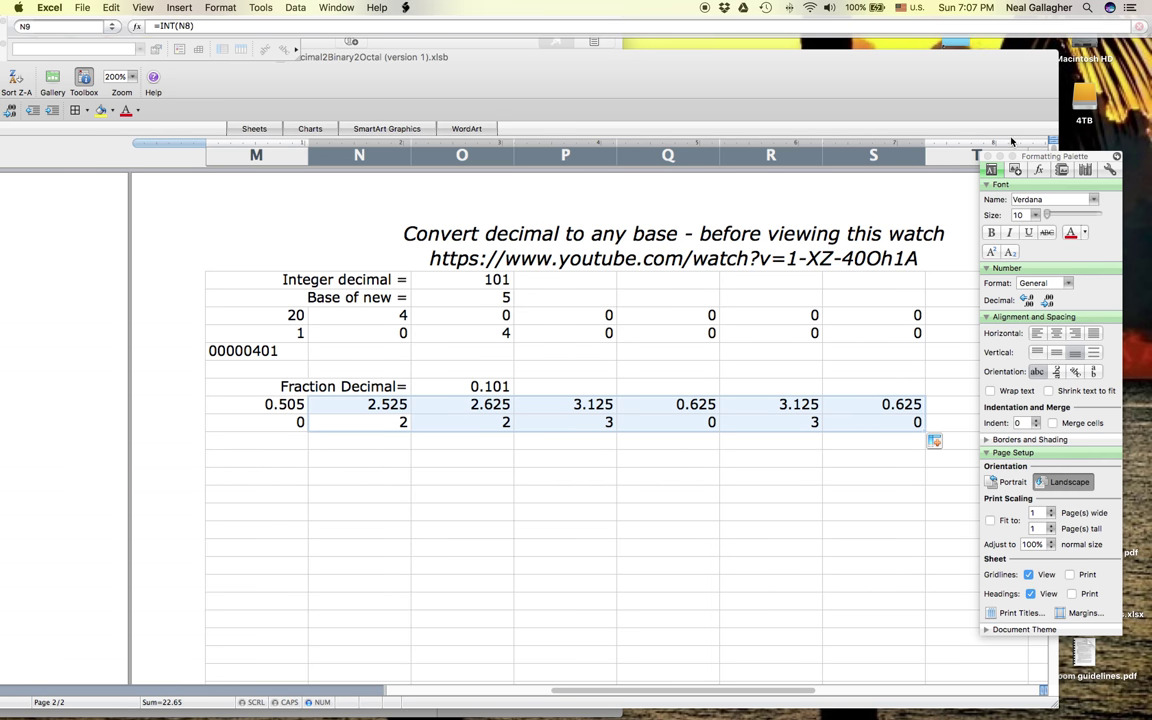
pyautogui.moveTo(1000, 157); pyautogui.dragTo(1068, 157)
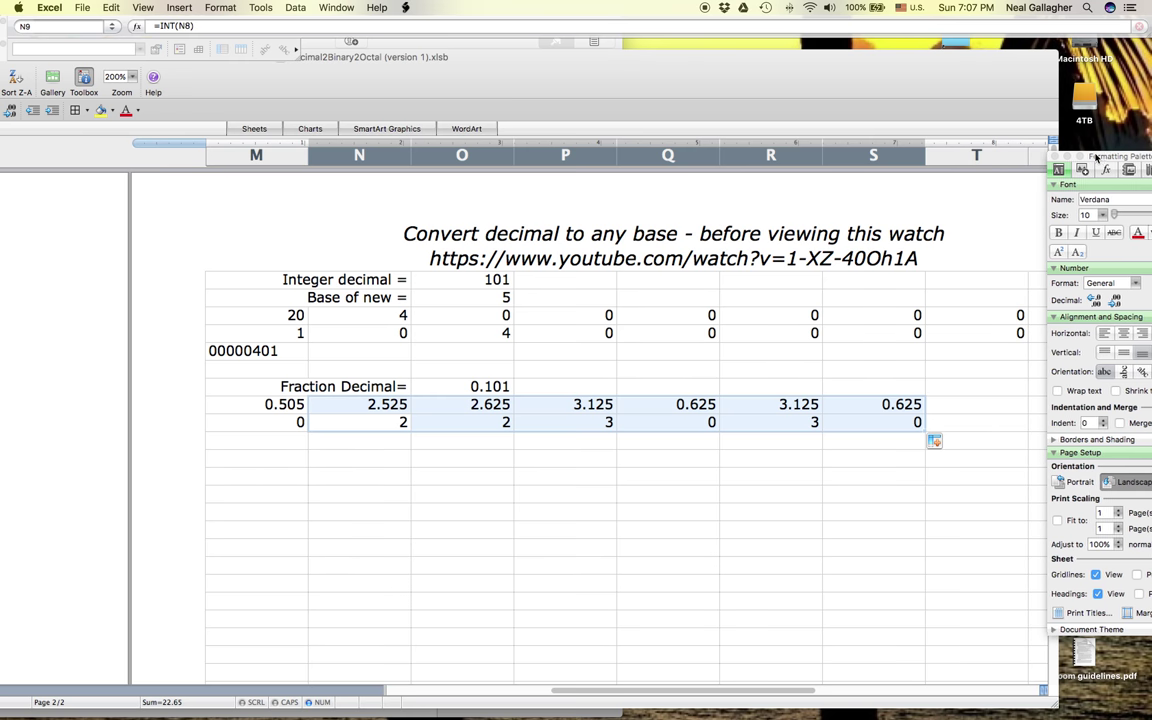
# In M10, start a CONCATENATE formula joining a point with digits M9, N9 and O9
pyautogui.click(251, 443)
pyautogui.write('=')
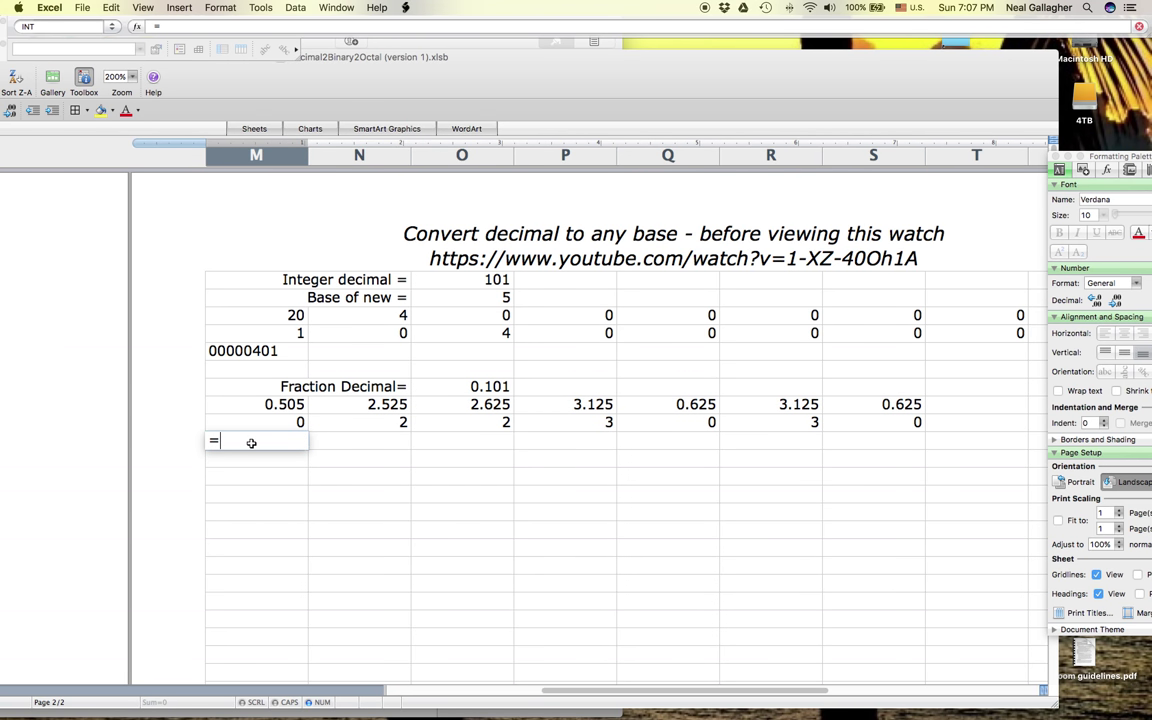
pyautogui.write('conCATENATE')
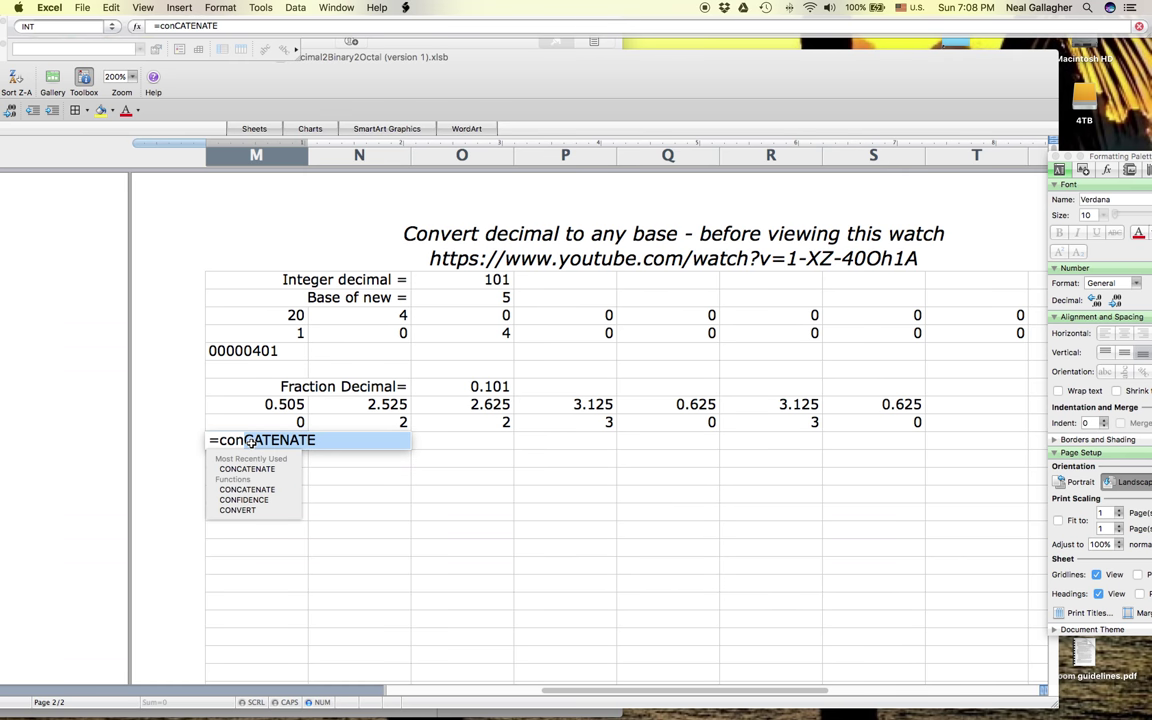
pyautogui.press('Tab')
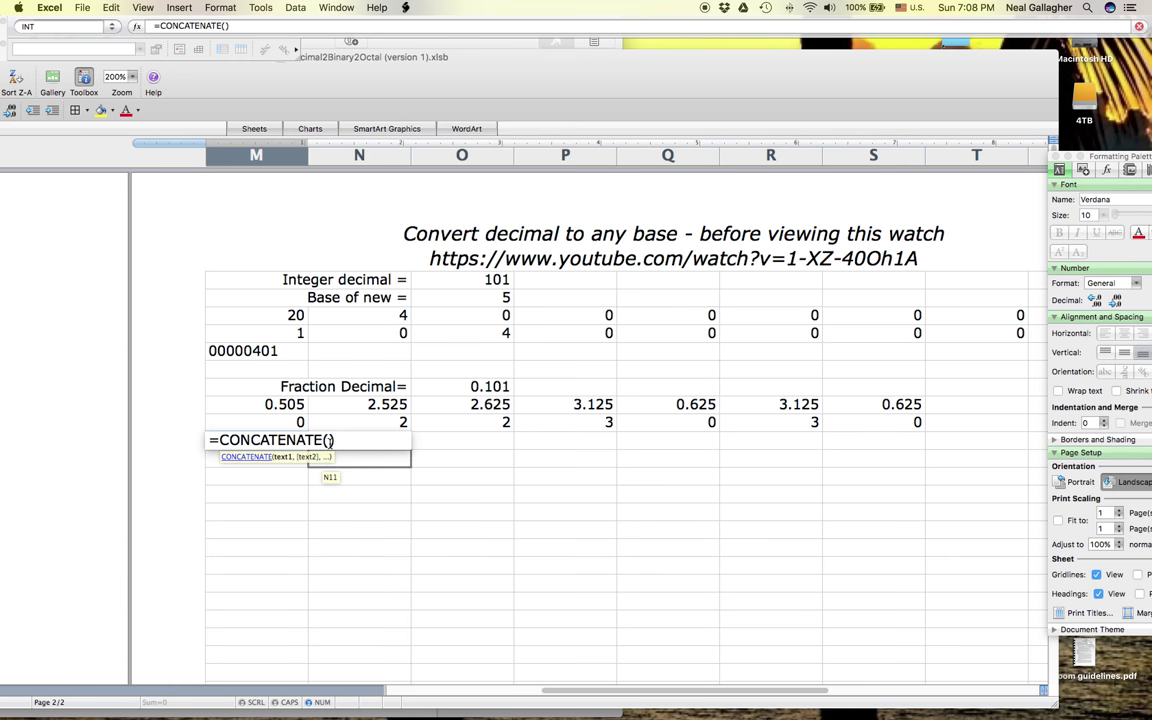
pyautogui.write('"')
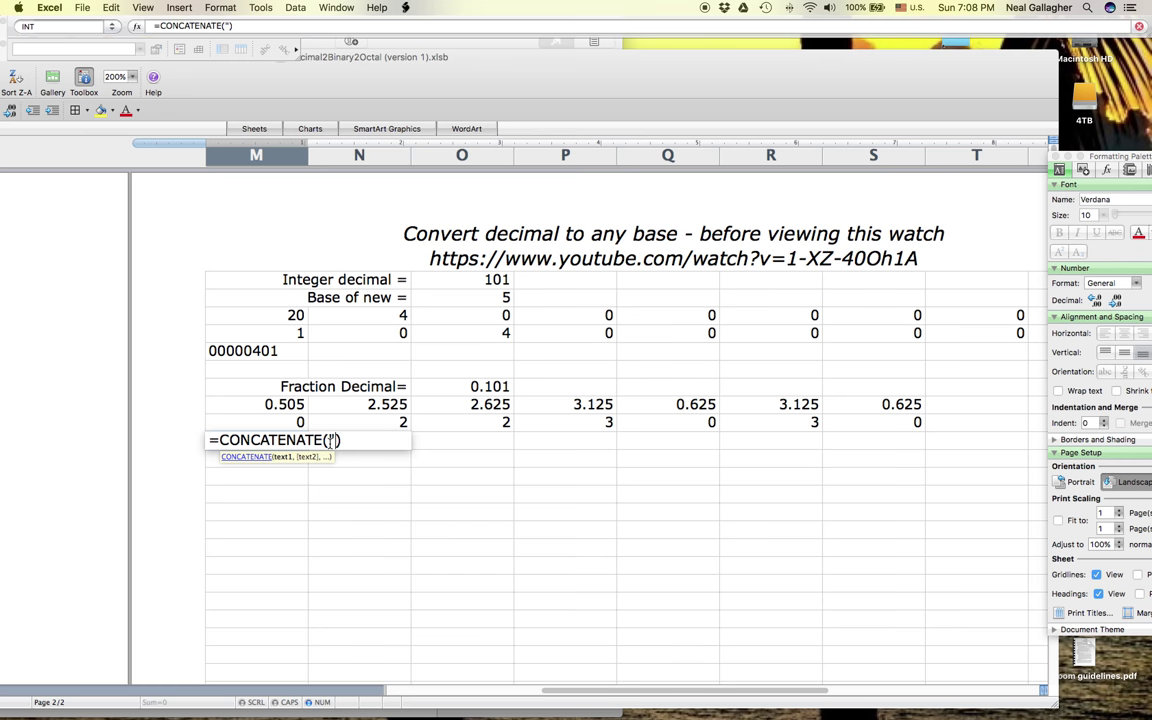
pyautogui.write('.",')
pyautogui.click(298, 422)
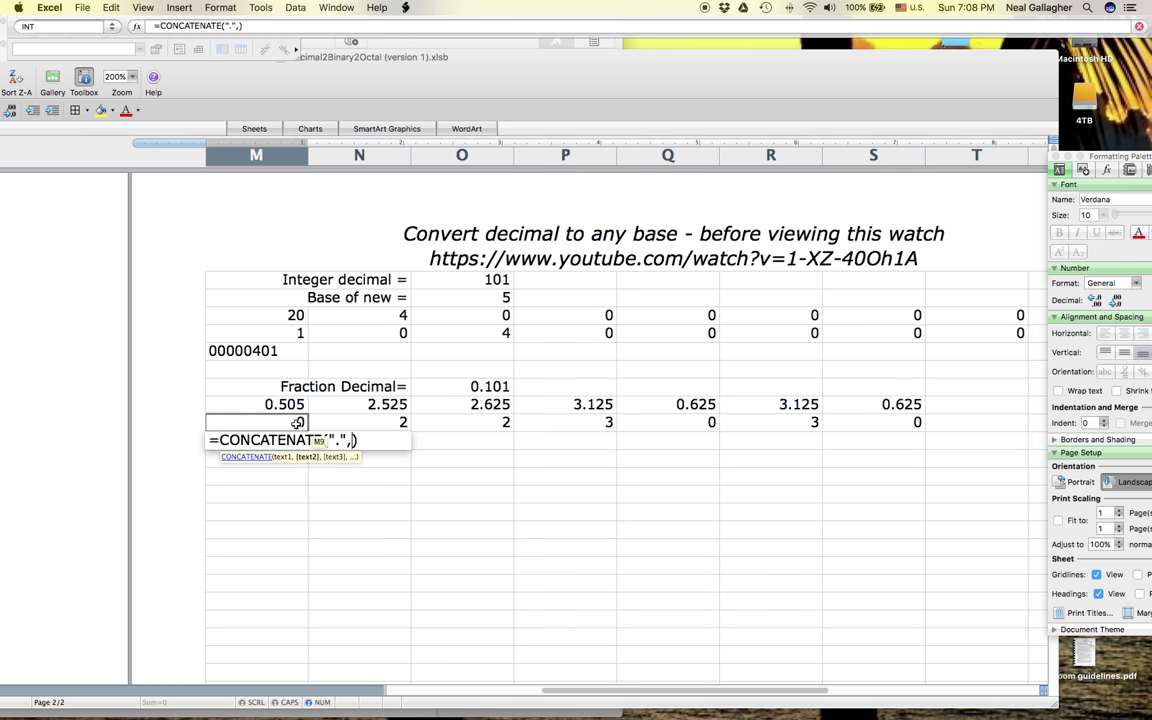
pyautogui.write(',')
pyautogui.click(395, 423)
pyautogui.write(',')
pyautogui.click(497, 423)
pyautogui.write(',')
# Append digits P9, Q9, R9 and S9 and commit, so M10 reads .0223030
pyautogui.click(584, 424)
pyautogui.write(',')
pyautogui.click(653, 423)
pyautogui.write(',')
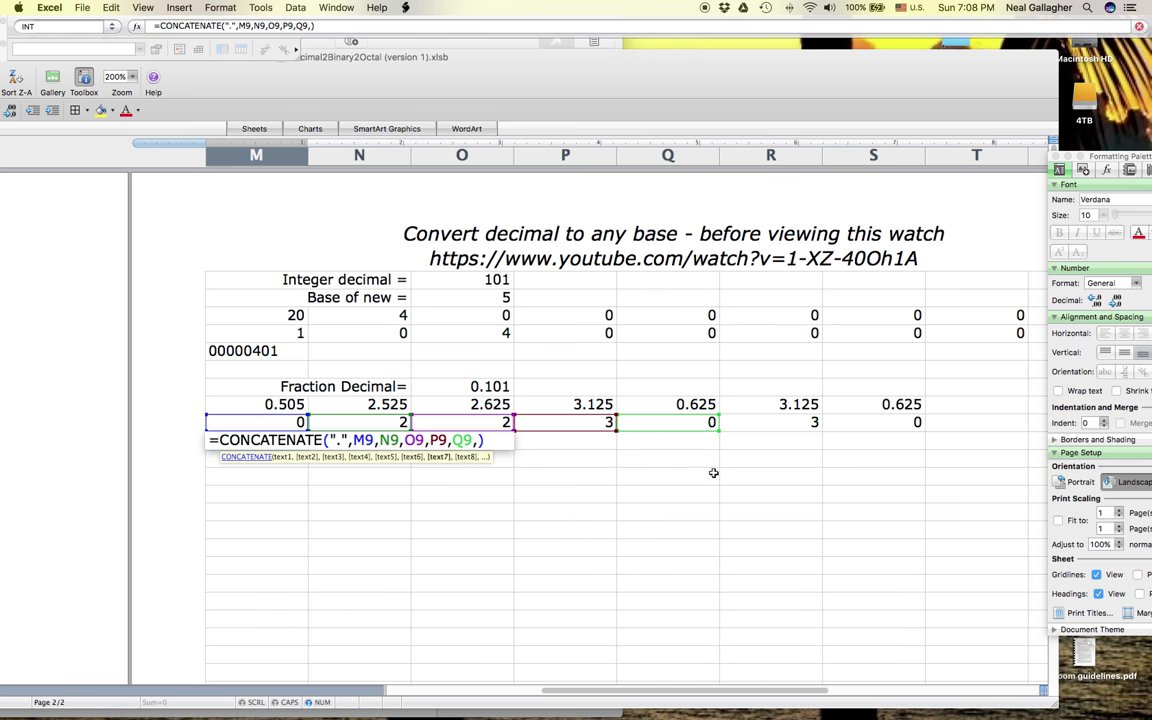
pyautogui.click(764, 428)
pyautogui.write(',')
pyautogui.click(847, 428)
pyautogui.write(',')
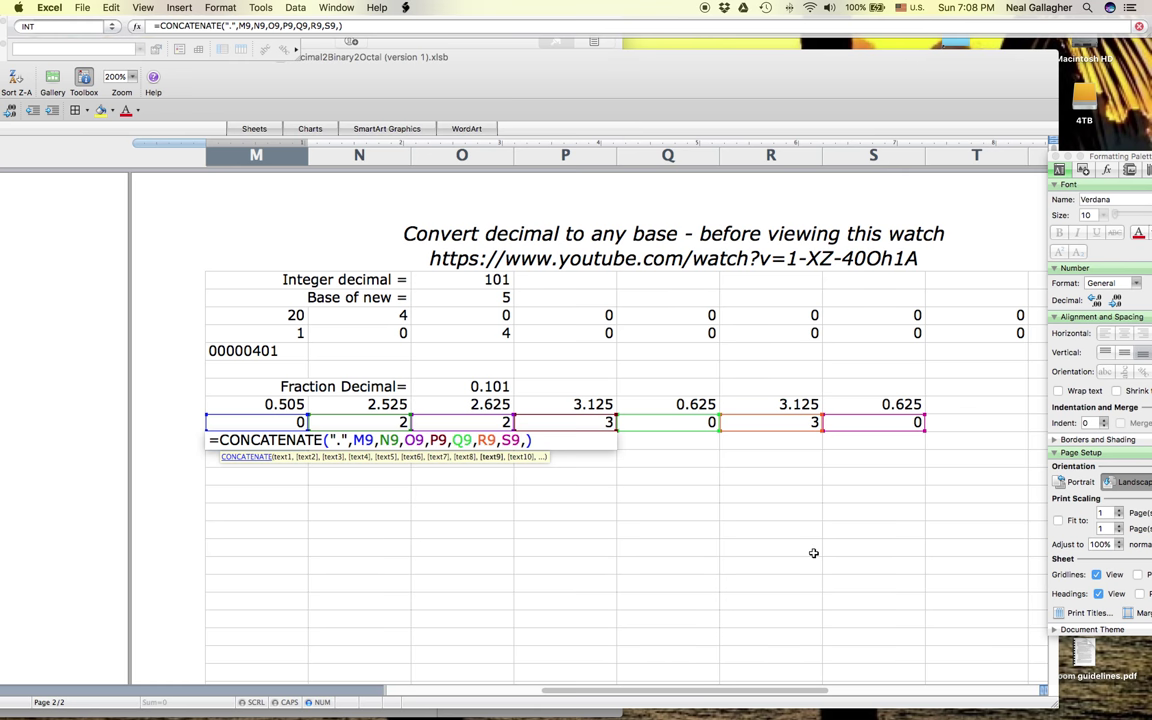
pyautogui.press('Return')
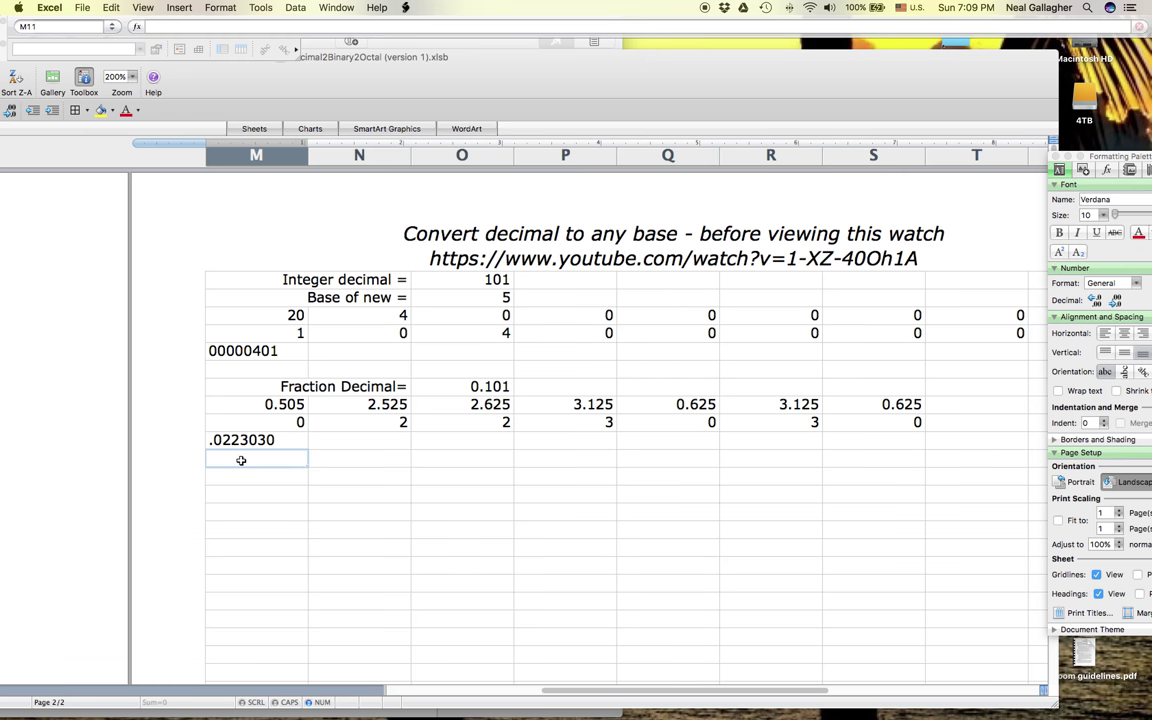
pyautogui.write('=')
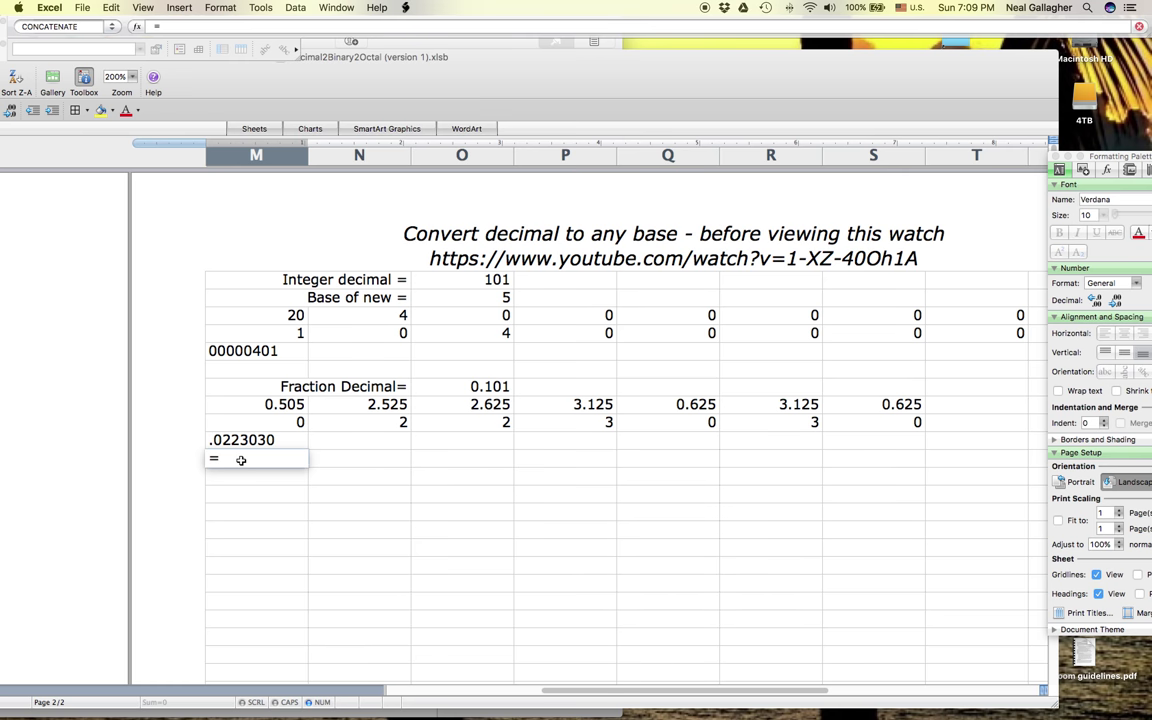
pyautogui.write('2')
pyautogui.write('*')
# Fix the mistyped start so M11's formula reads =2/25+2/125+3/625
pyautogui.press('BackSpace')
pyautogui.press('BackSpace')
pyautogui.write('/25+')
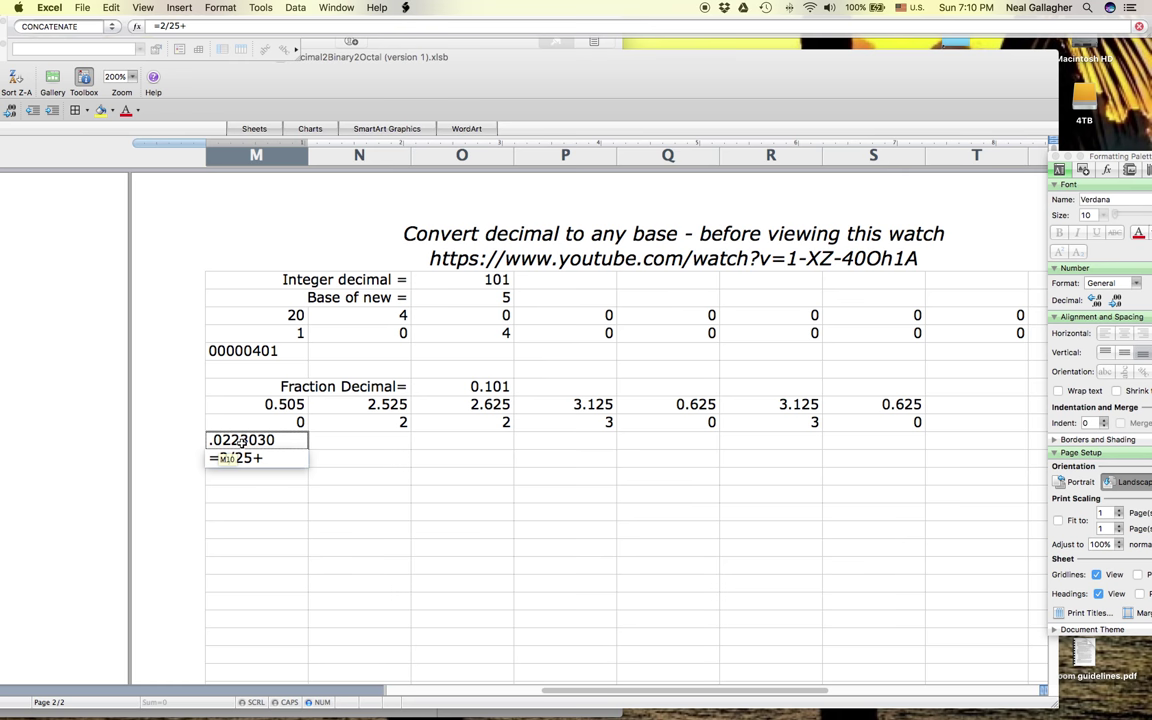
pyautogui.write('2/125')
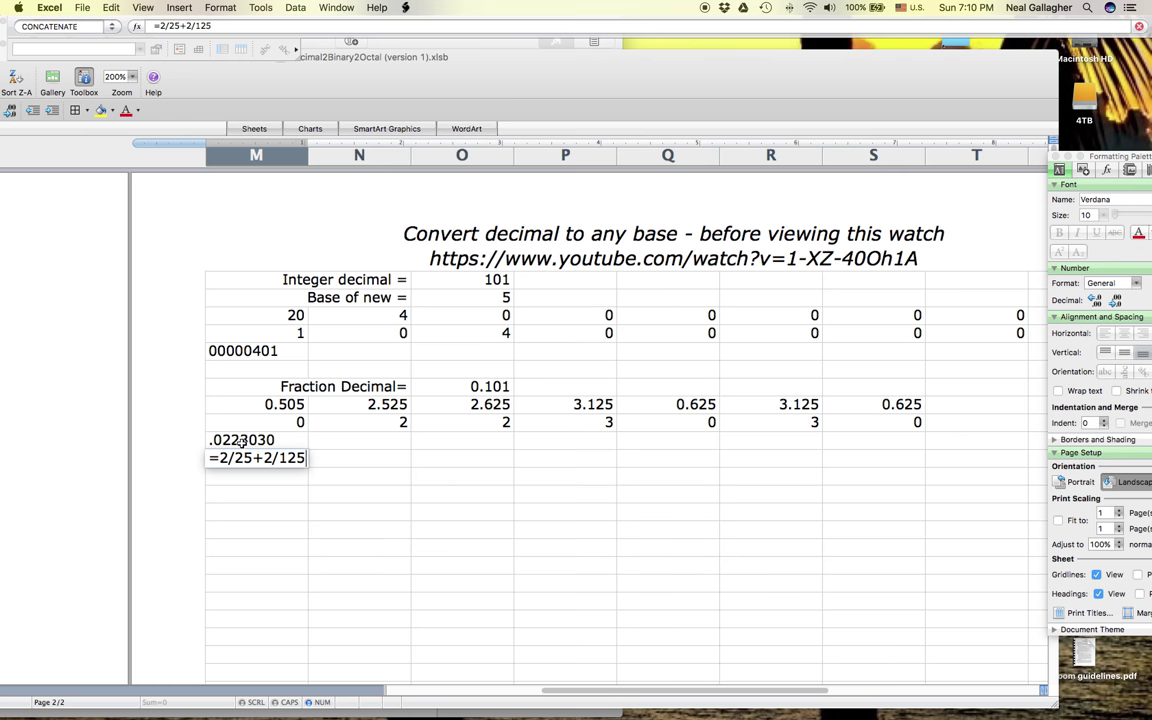
pyautogui.write('+')
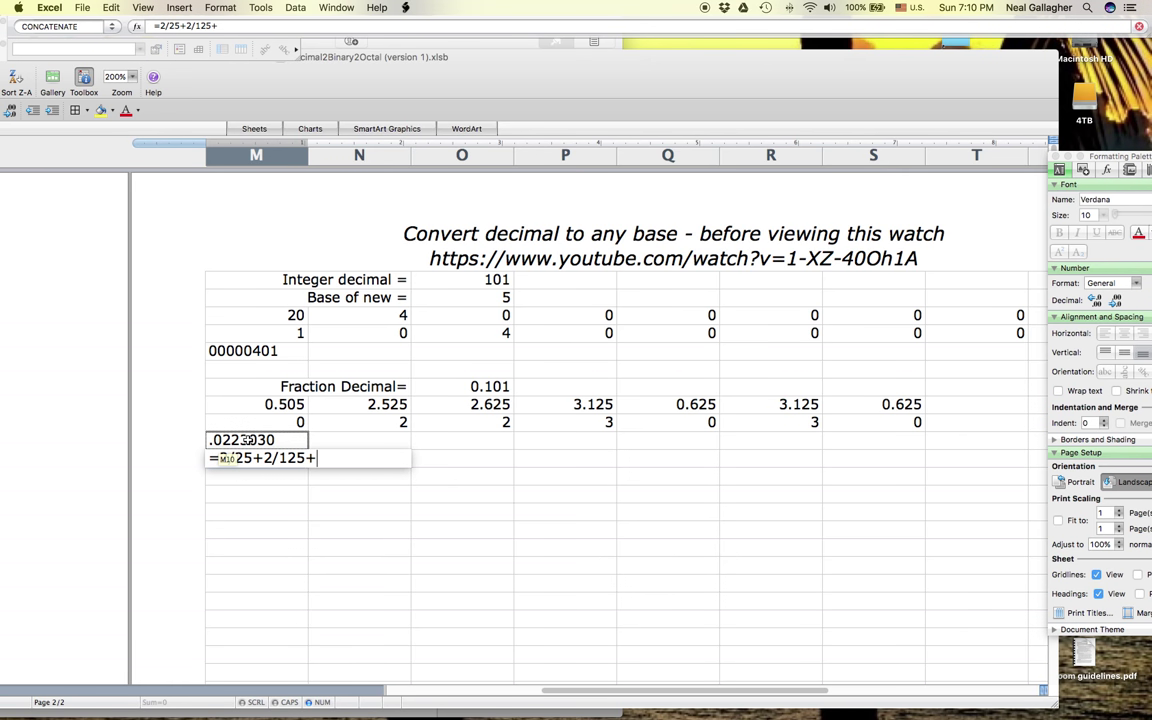
pyautogui.write('3')
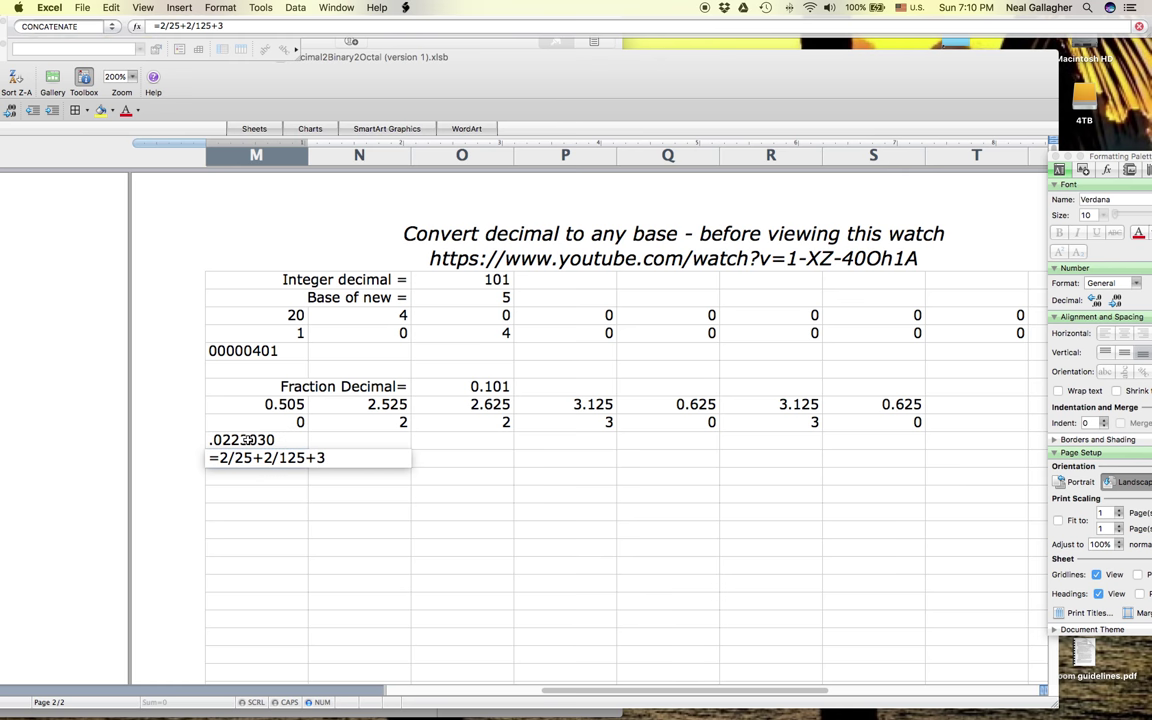
pyautogui.write('/62')
pyautogui.write('5')
pyautogui.hscroll(-10, 245, 440)
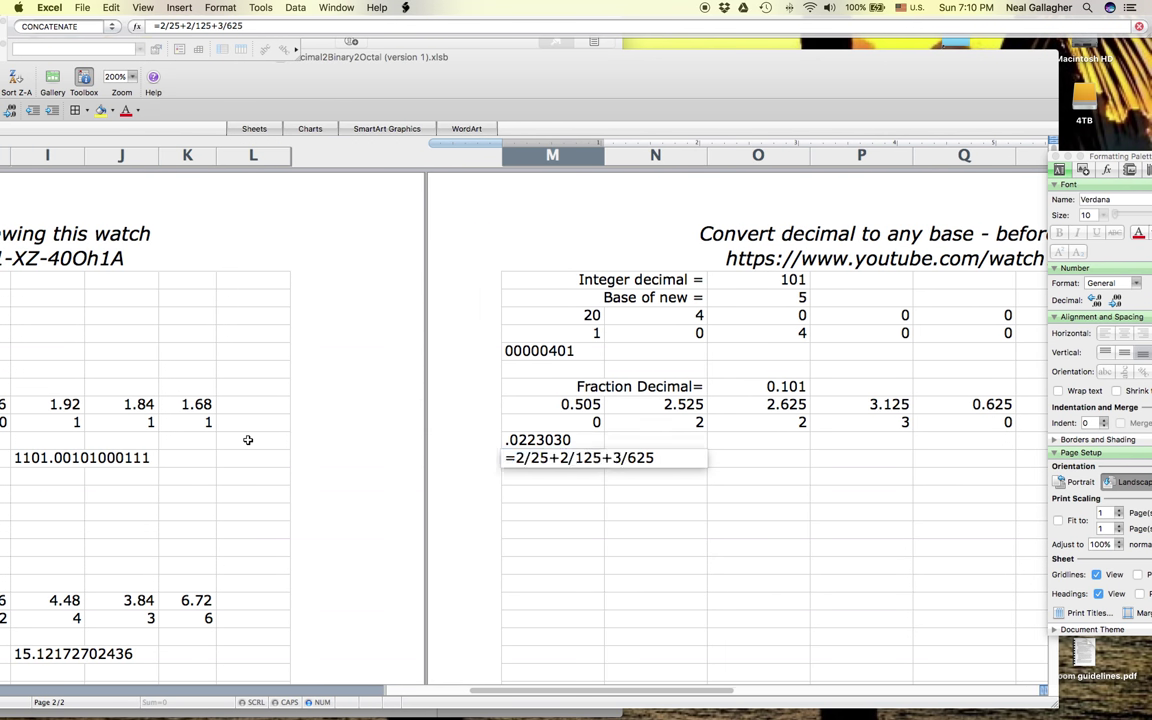
# Bring column M back into view and commit the M11 check, which shows 0.1008
pyautogui.moveTo(505, 89); pyautogui.dragTo(255, 89)
pyautogui.hscroll(5, 616, 590)
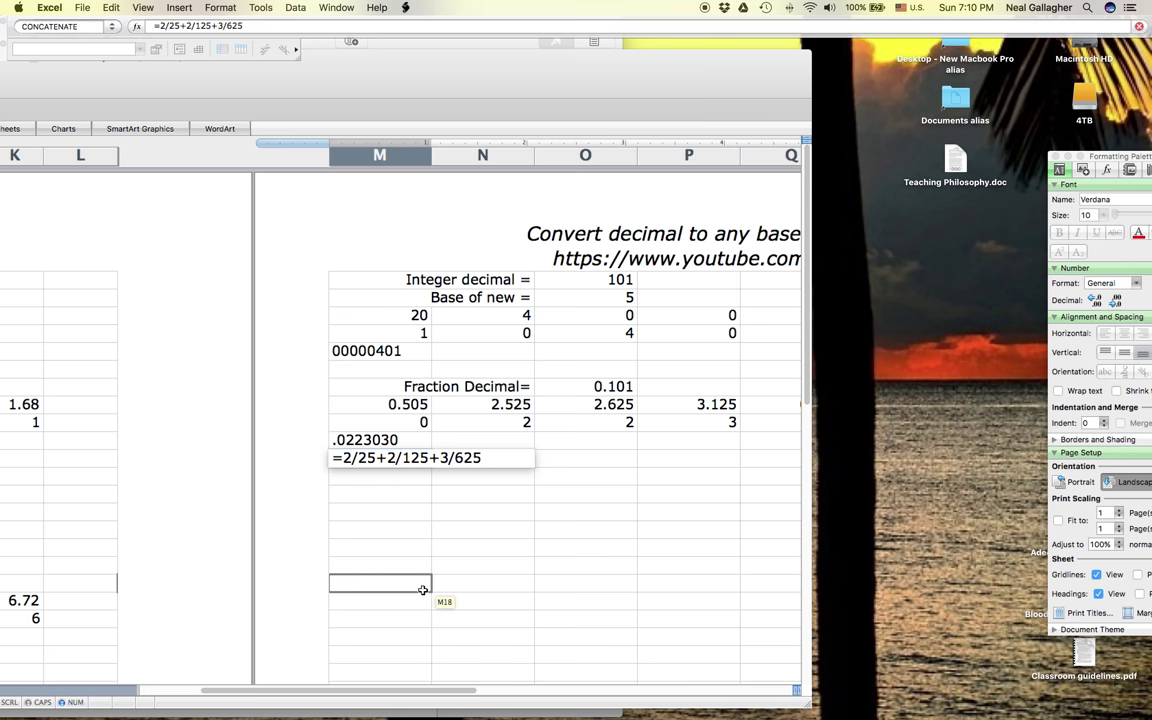
pyautogui.hscroll(2, 423, 590)
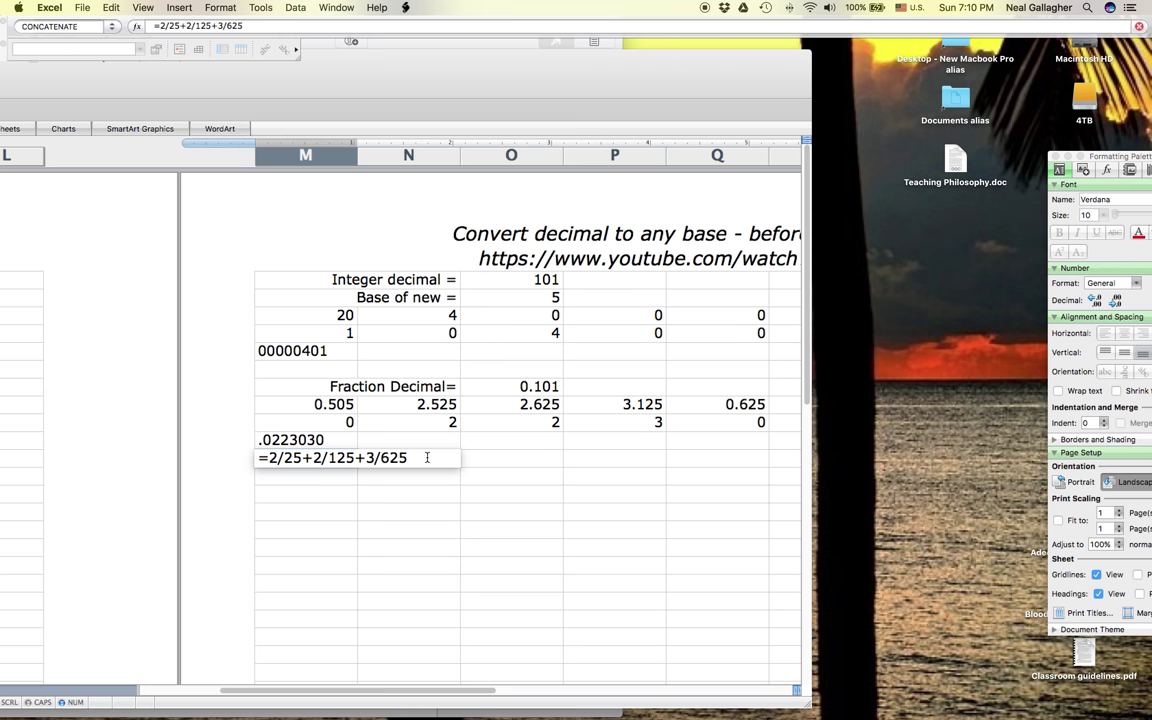
pyautogui.press('Return')
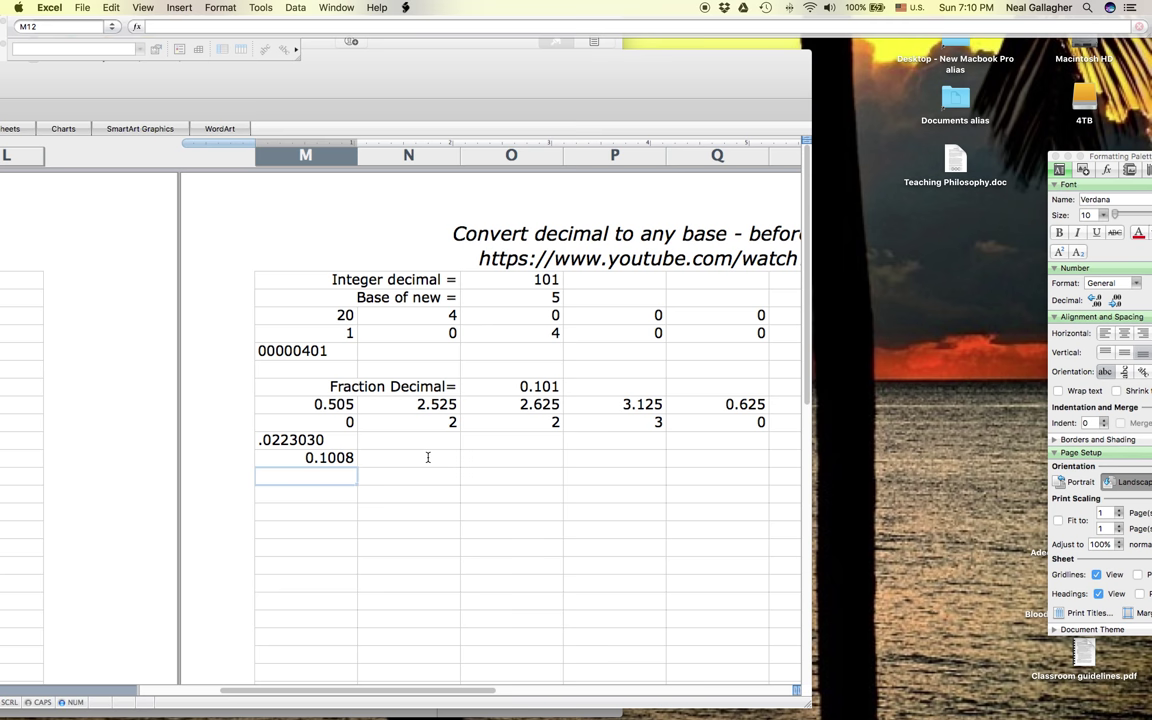